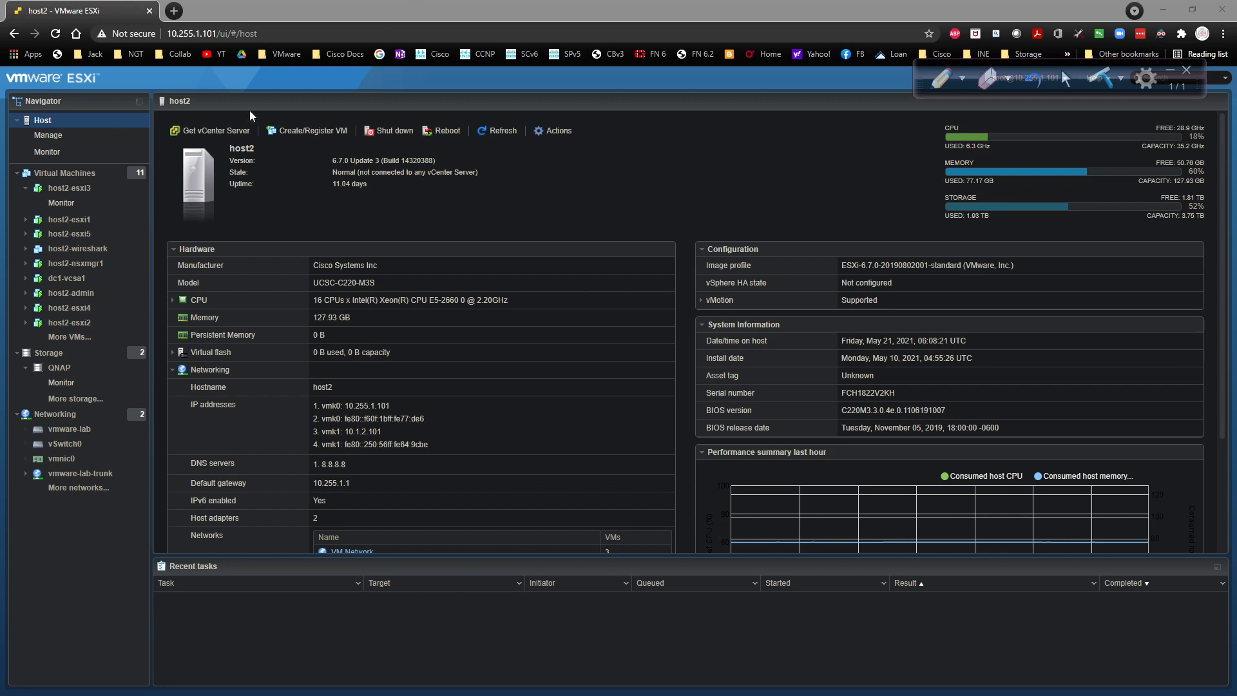
Step: Show host2's Virtual Machines list from the Navigator pane
left_click(65, 172)
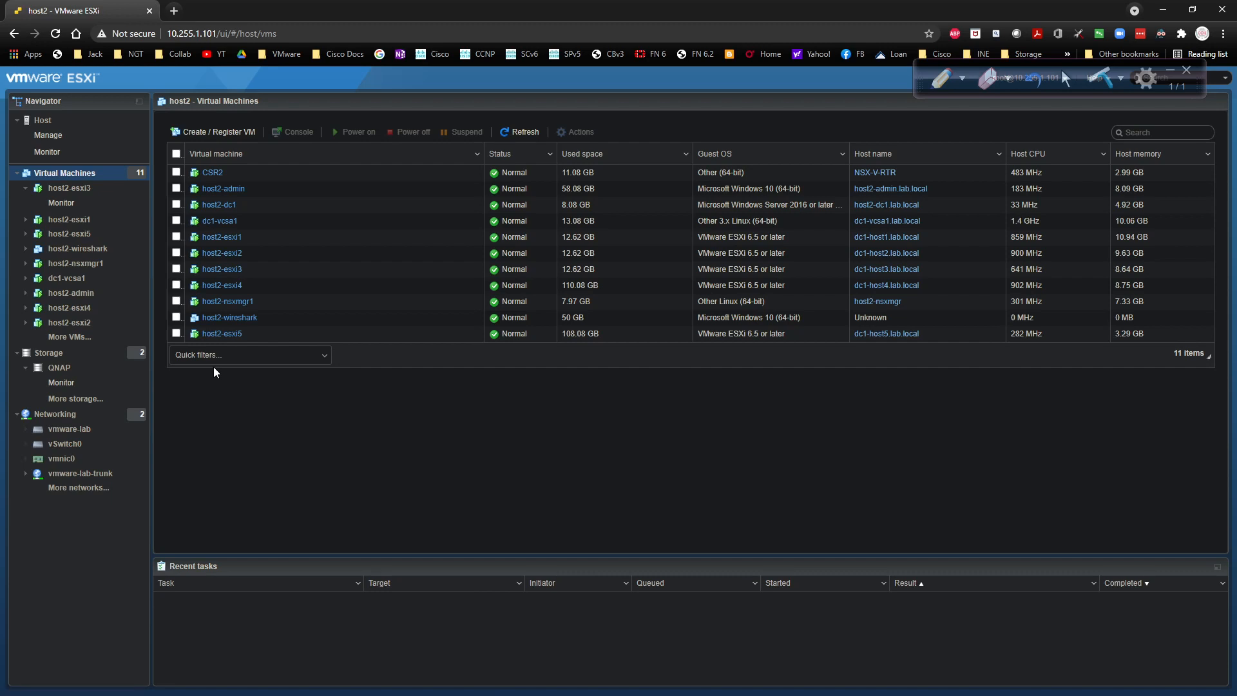
Step: Switch on the annotation pen with white ink and begin writing H1 below the VM table
left_click(947, 77)
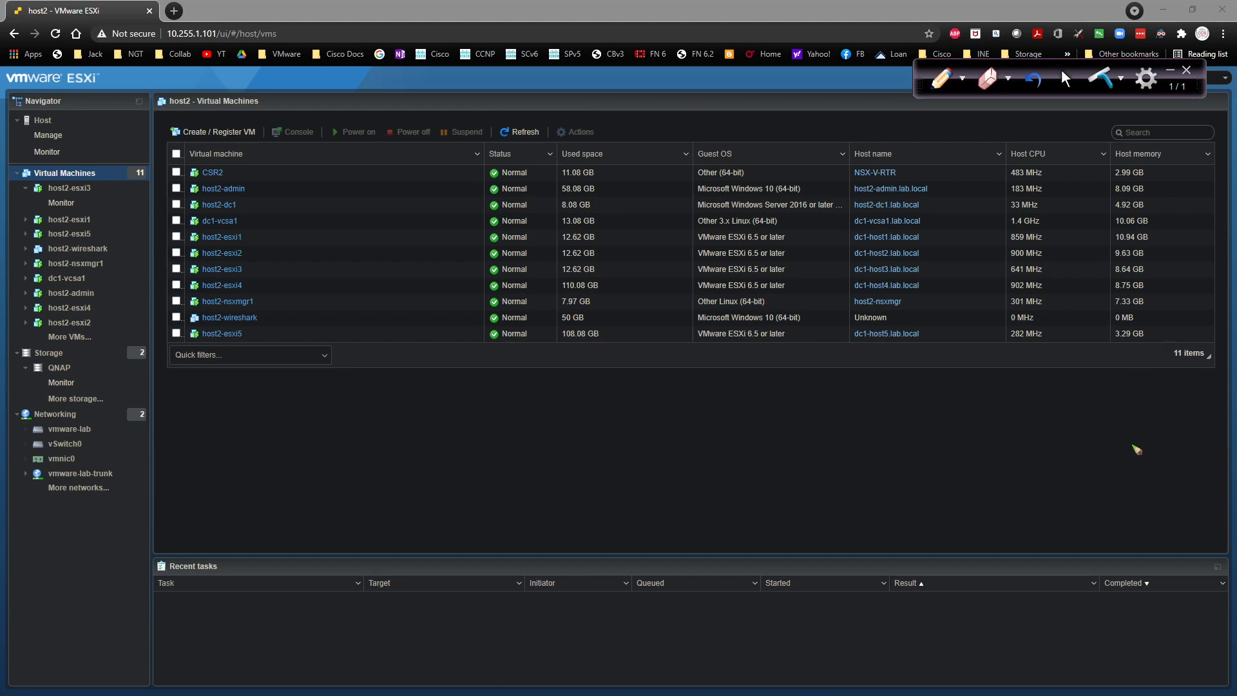
left_click(962, 78)
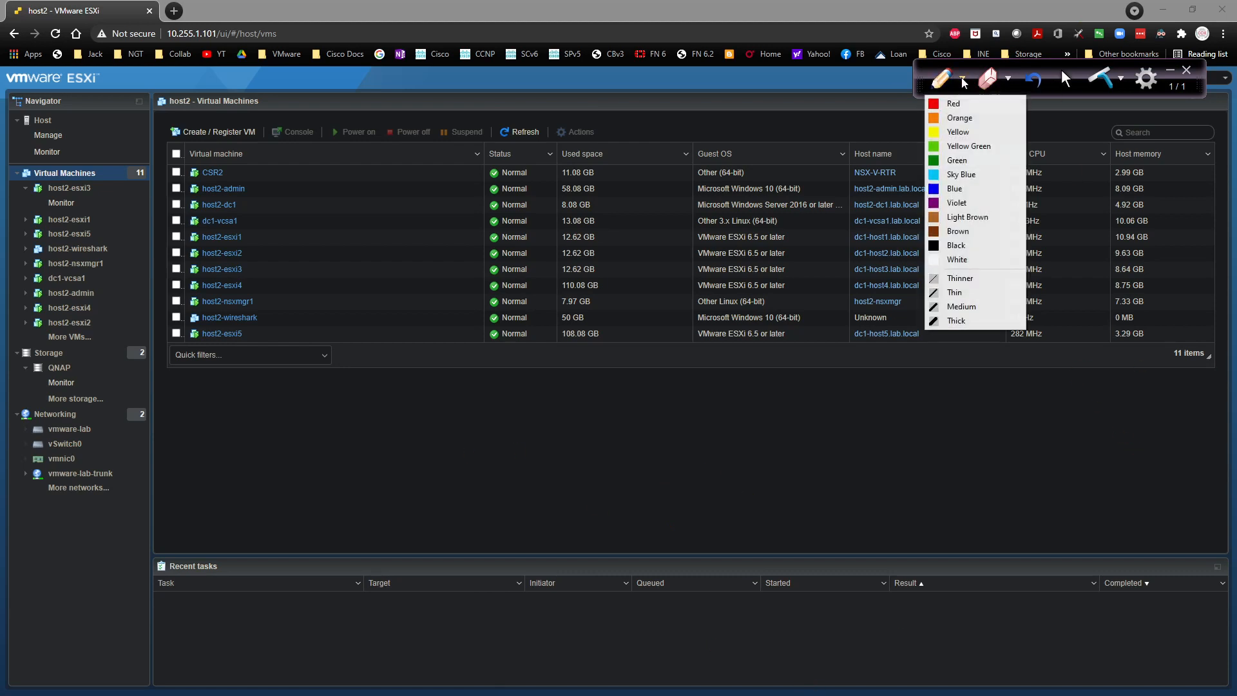
left_click(949, 259)
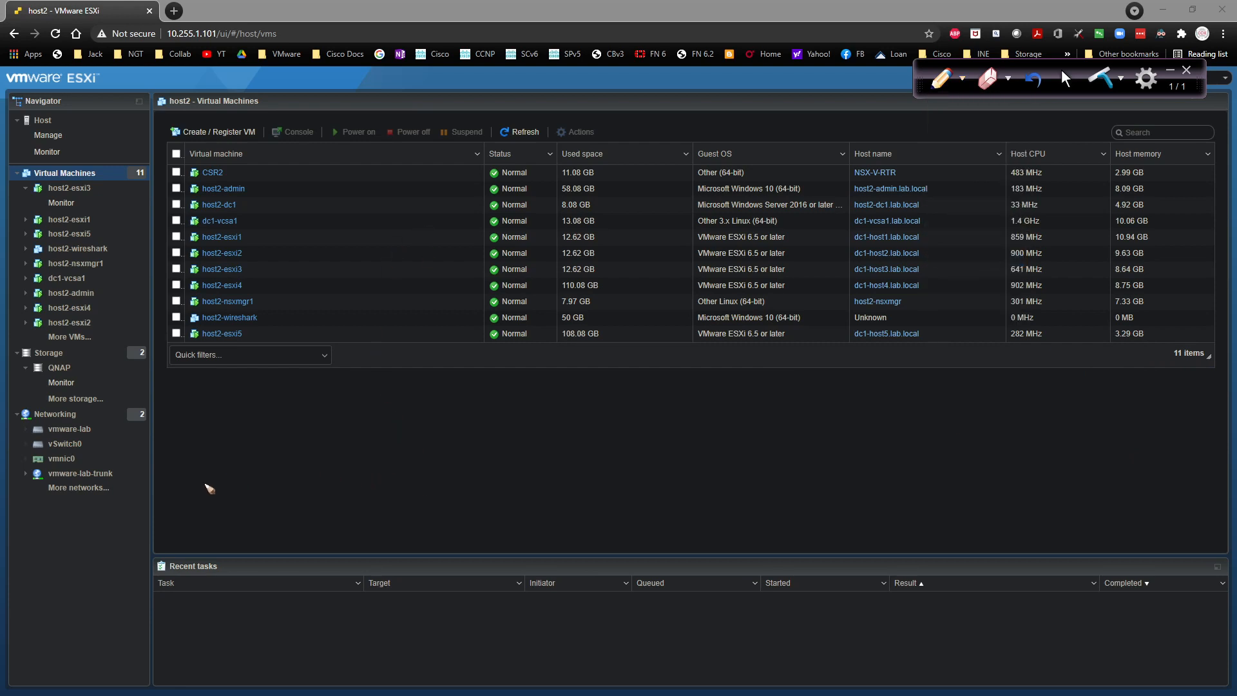
mouse_move(199, 497)
left_mouse_down()
mouse_move(224, 529)
mouse_move(359, 528)
left_mouse_up()
Step: Write H1, H2, H3 and H4 below the table and box in H1–H3
left_click(221, 501)
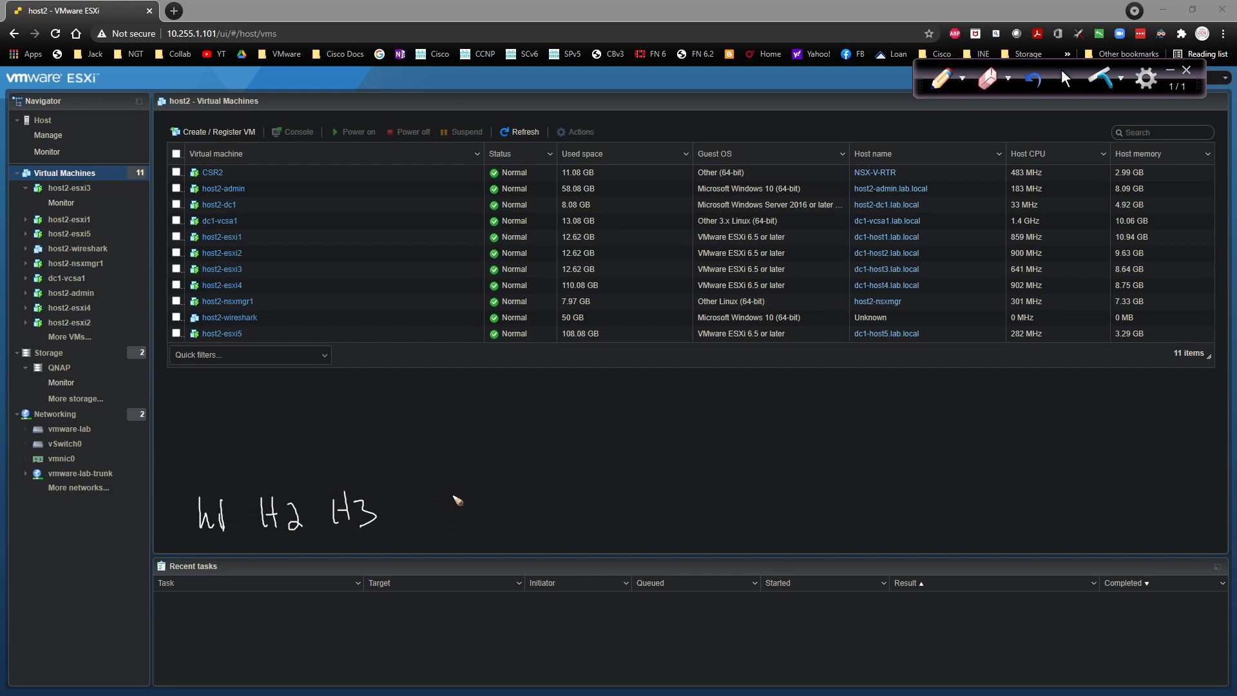
left_click_drag(454, 496, 455, 528)
left_click_drag(456, 510, 471, 507)
mouse_move(468, 497)
left_mouse_down()
mouse_move(469, 529)
mouse_move(497, 510)
left_mouse_up()
left_click_drag(492, 493, 493, 527)
mouse_move(188, 490)
left_mouse_down()
mouse_move(235, 552)
mouse_move(380, 552)
mouse_move(386, 488)
mouse_move(187, 480)
left_mouse_up()
mouse_move(445, 488)
left_mouse_down()
mouse_move(448, 505)
mouse_move(511, 543)
mouse_move(474, 485)
mouse_move(442, 493)
left_mouse_up()
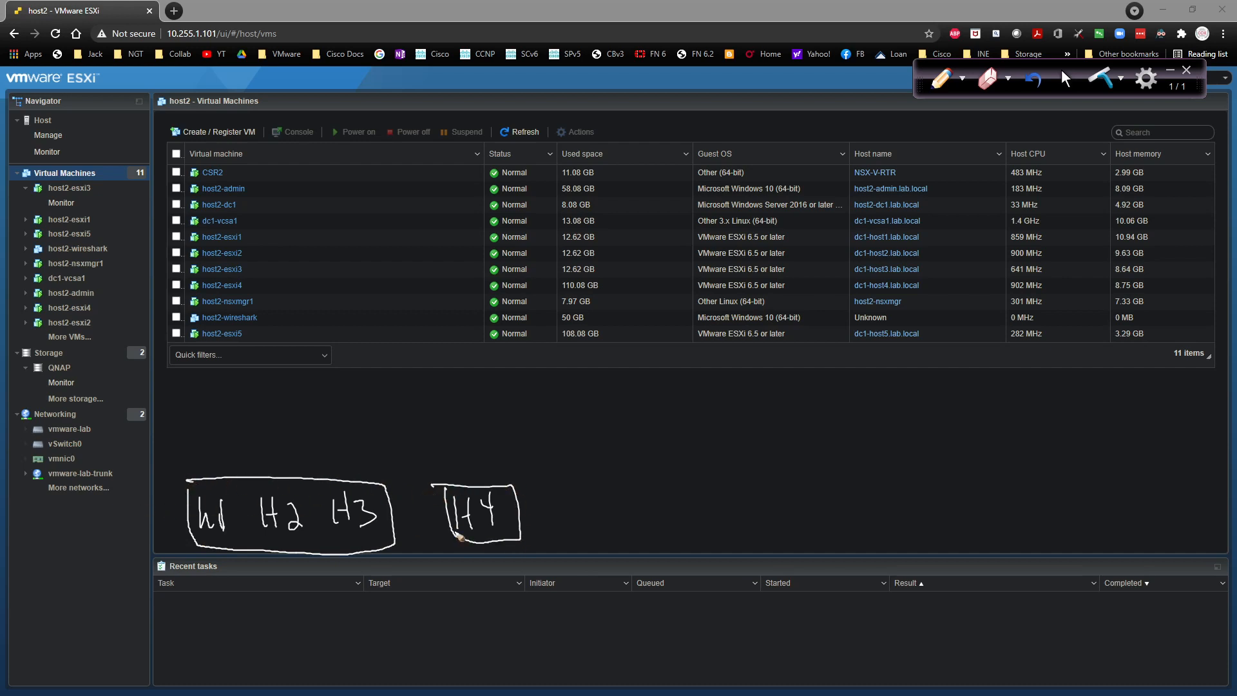
Step: Write and box H4, vc and NSX, outline the whole first site, then write H5
left_click_drag(566, 533, 576, 515)
left_click_drag(589, 515, 592, 534)
mouse_move(547, 483)
left_mouse_down()
mouse_move(553, 536)
mouse_move(622, 535)
mouse_move(552, 478)
left_mouse_up()
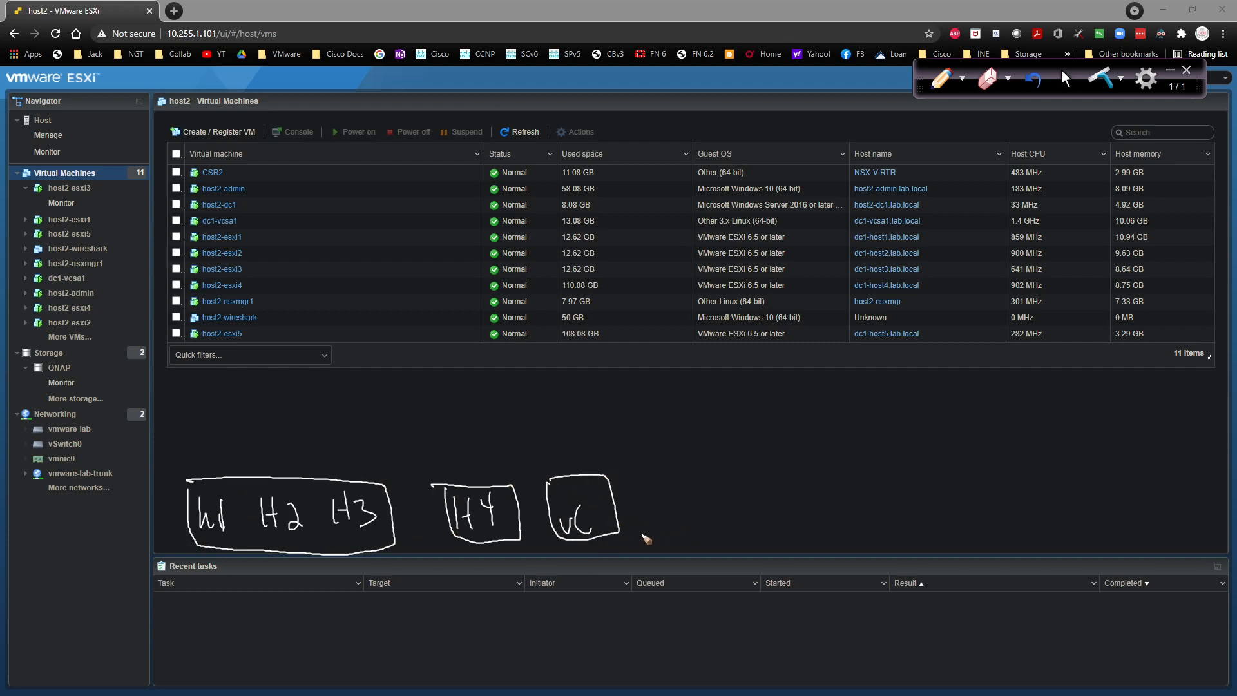
left_click_drag(635, 535, 656, 509)
left_click_drag(672, 509, 664, 536)
mouse_move(682, 509)
left_mouse_down()
mouse_move(699, 545)
mouse_move(683, 546)
left_mouse_up()
mouse_move(628, 483)
left_mouse_down()
mouse_move(638, 532)
mouse_move(699, 546)
mouse_move(707, 461)
mouse_move(621, 470)
left_mouse_up()
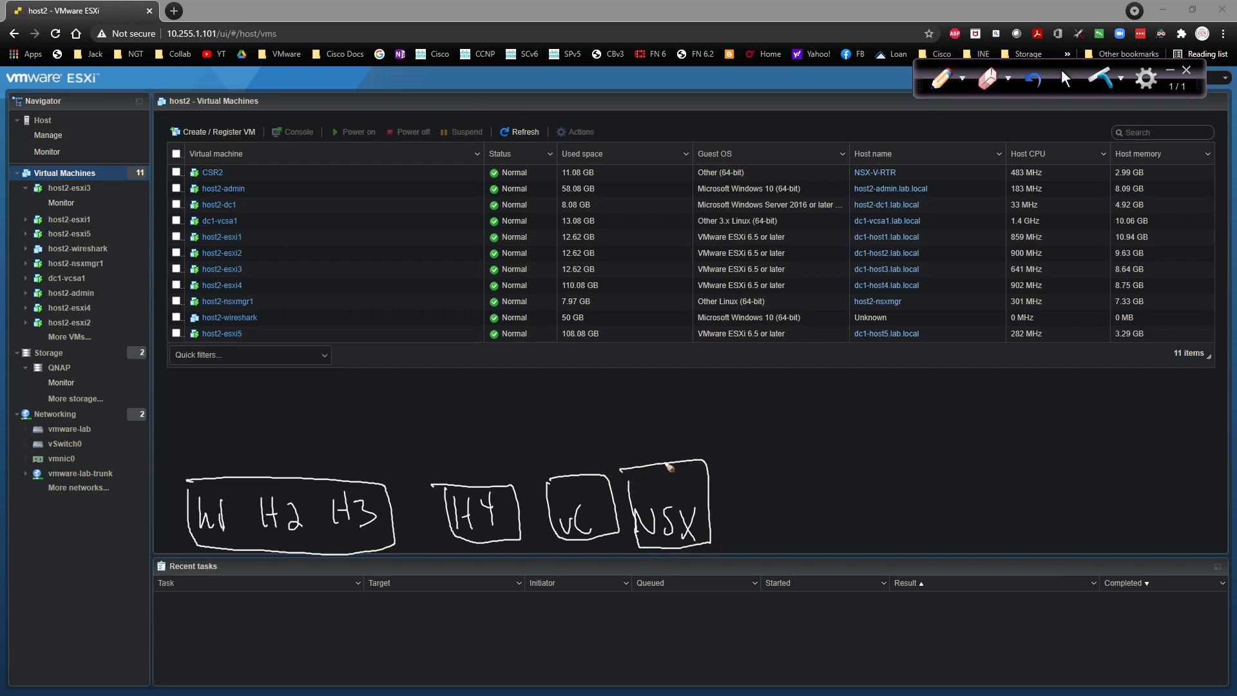
mouse_move(174, 459)
left_mouse_down()
mouse_move(174, 515)
mouse_move(243, 564)
mouse_move(664, 562)
mouse_move(723, 518)
mouse_move(674, 438)
mouse_move(181, 449)
left_mouse_up()
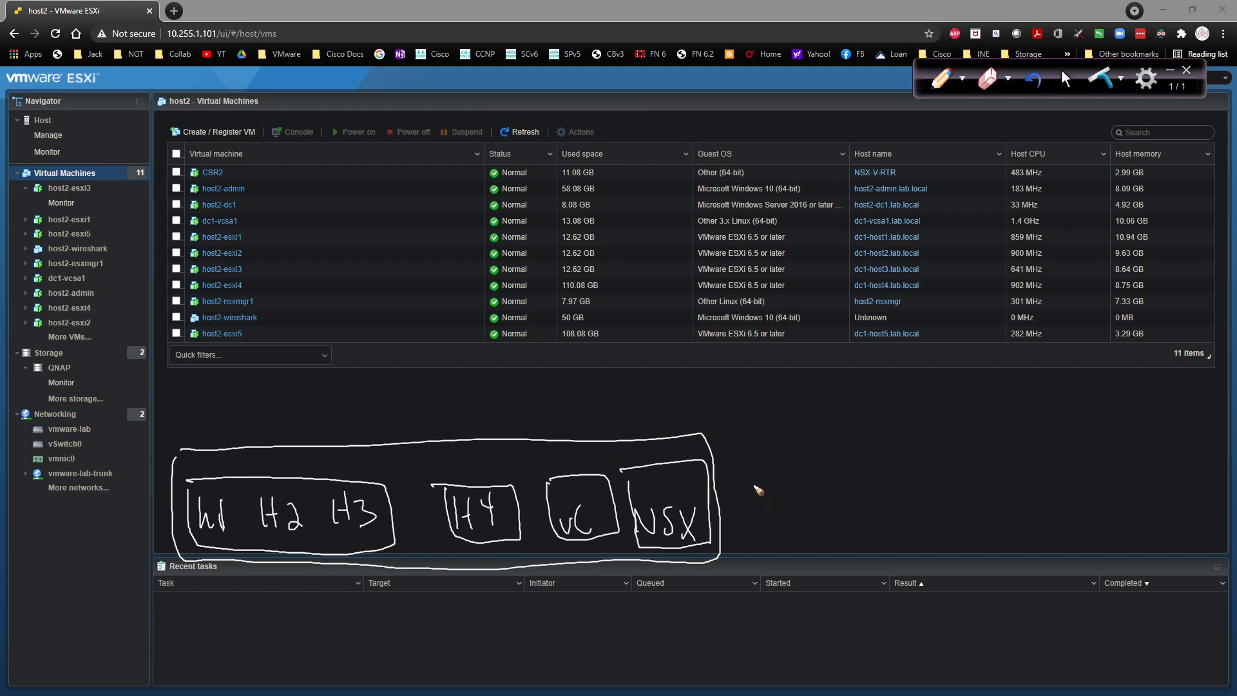
left_click_drag(757, 487, 758, 542)
mouse_move(768, 489)
left_mouse_down()
mouse_move(764, 540)
mouse_move(776, 516)
mouse_move(786, 534)
left_mouse_up()
Step: Write H6, vC and NSX for the second site and box H5, H6, vC and NSX
mouse_move(850, 491)
left_mouse_down()
mouse_move(849, 535)
mouse_move(866, 535)
left_mouse_up()
left_click_drag(852, 523, 891, 522)
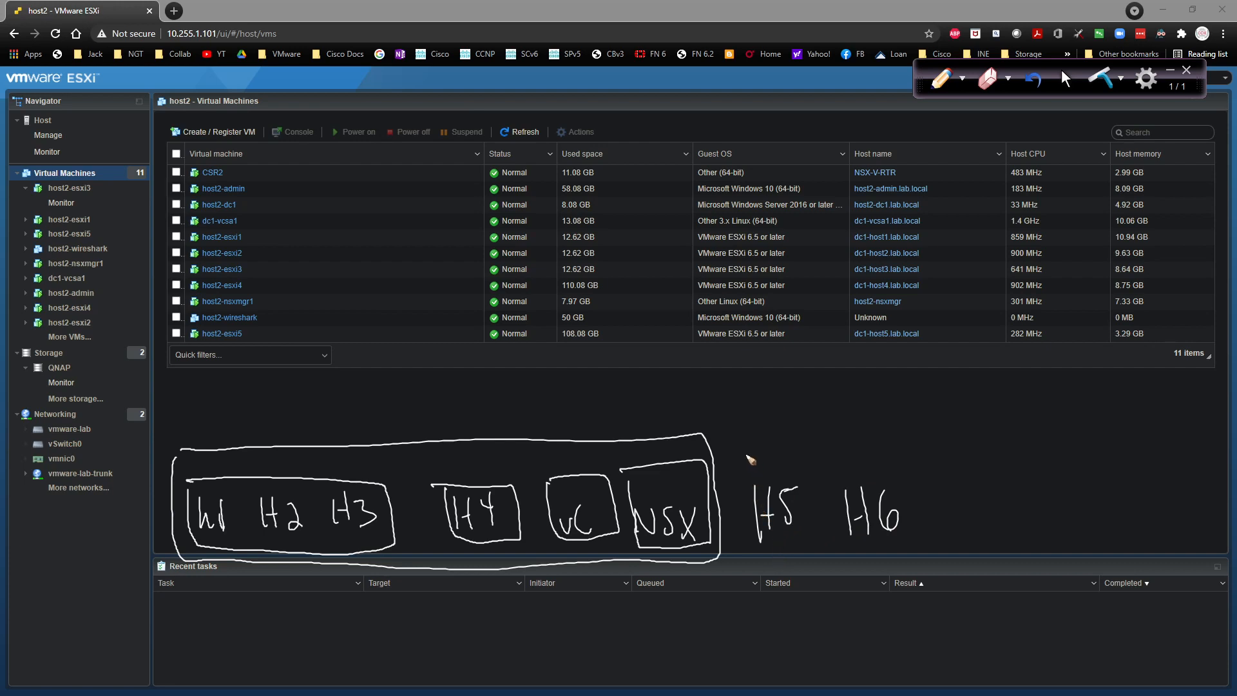
mouse_move(741, 460)
left_mouse_down()
mouse_move(749, 551)
mouse_move(805, 542)
mouse_move(783, 459)
mouse_move(743, 457)
left_mouse_up()
mouse_move(838, 472)
left_mouse_down()
mouse_move(841, 546)
mouse_move(920, 512)
mouse_move(833, 474)
left_mouse_up()
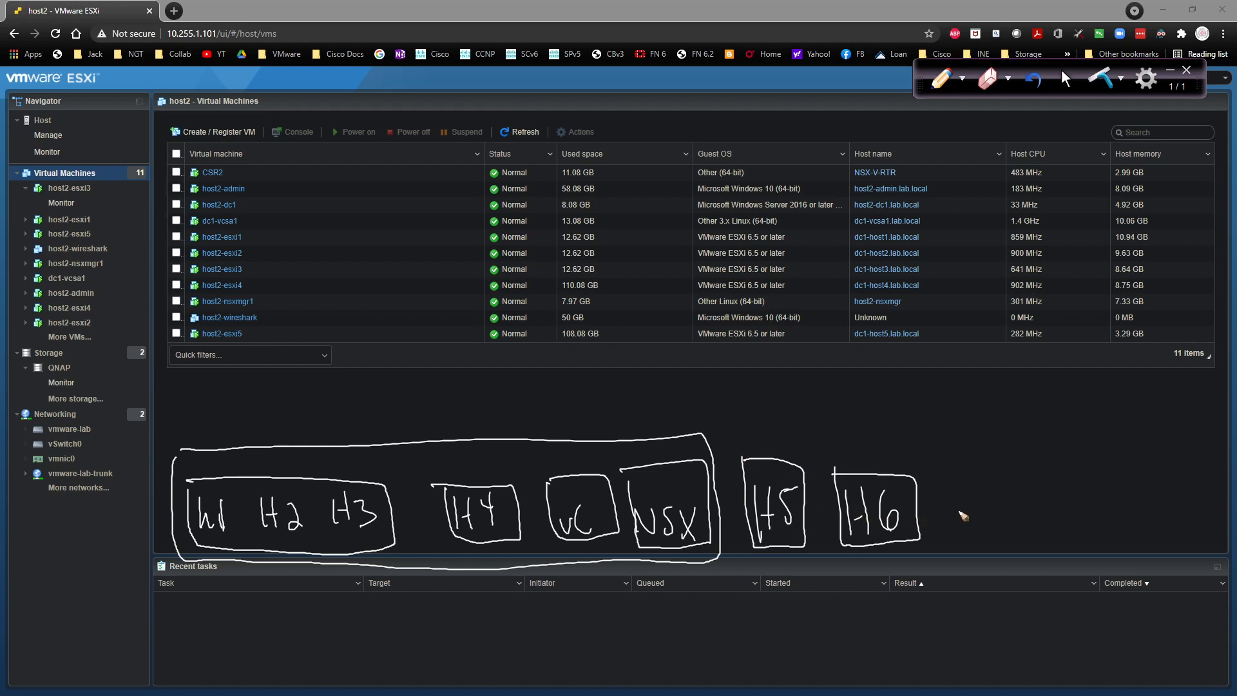
left_click_drag(946, 522, 982, 534)
mouse_move(923, 487)
left_mouse_down()
mouse_move(934, 548)
mouse_move(1000, 547)
mouse_move(941, 480)
mouse_move(918, 485)
left_mouse_up()
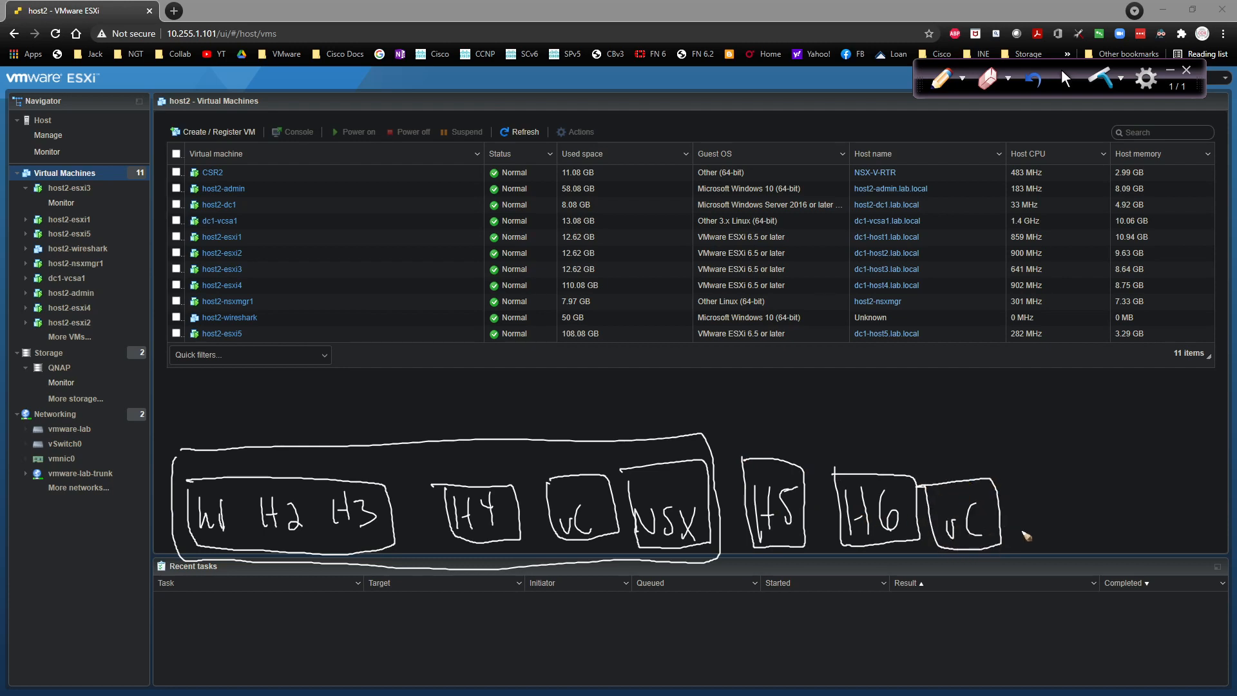
mouse_move(1023, 539)
left_mouse_down()
mouse_move(1024, 497)
mouse_move(1054, 500)
mouse_move(1066, 535)
mouse_move(1107, 536)
left_mouse_up()
left_click_drag(1114, 496, 1103, 527)
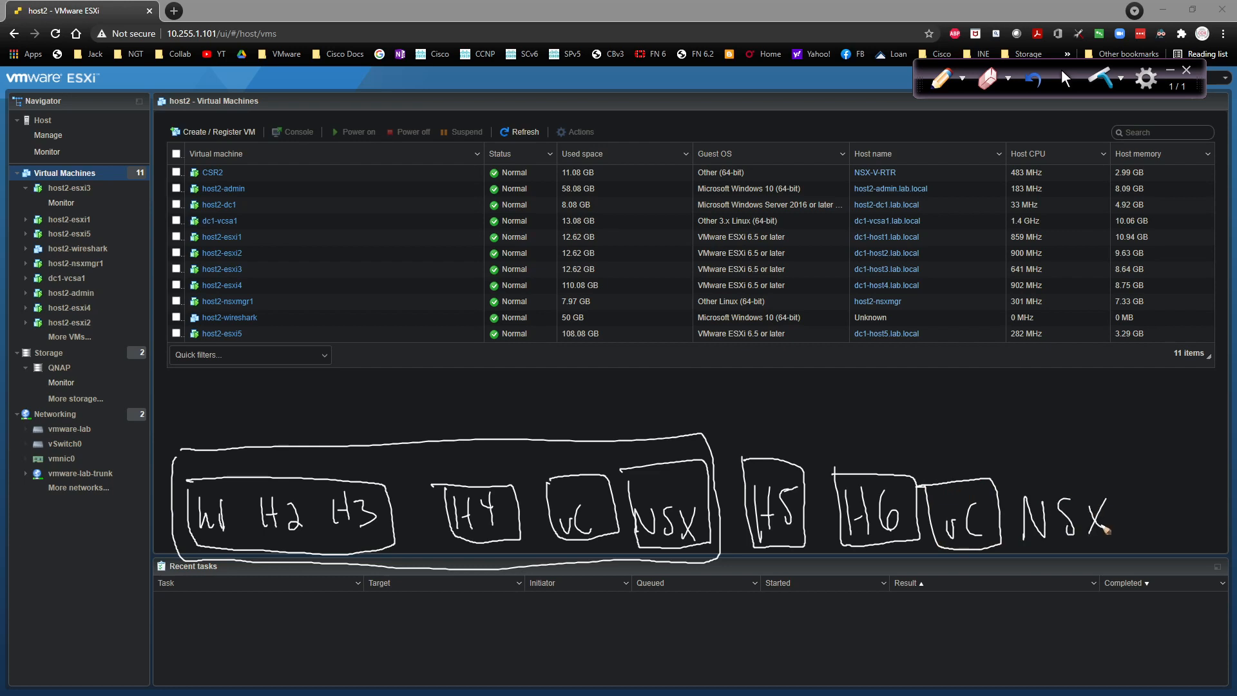
mouse_move(1009, 477)
left_mouse_down()
mouse_move(1020, 549)
mouse_move(1095, 552)
mouse_move(1131, 484)
mouse_move(1009, 479)
left_mouse_up()
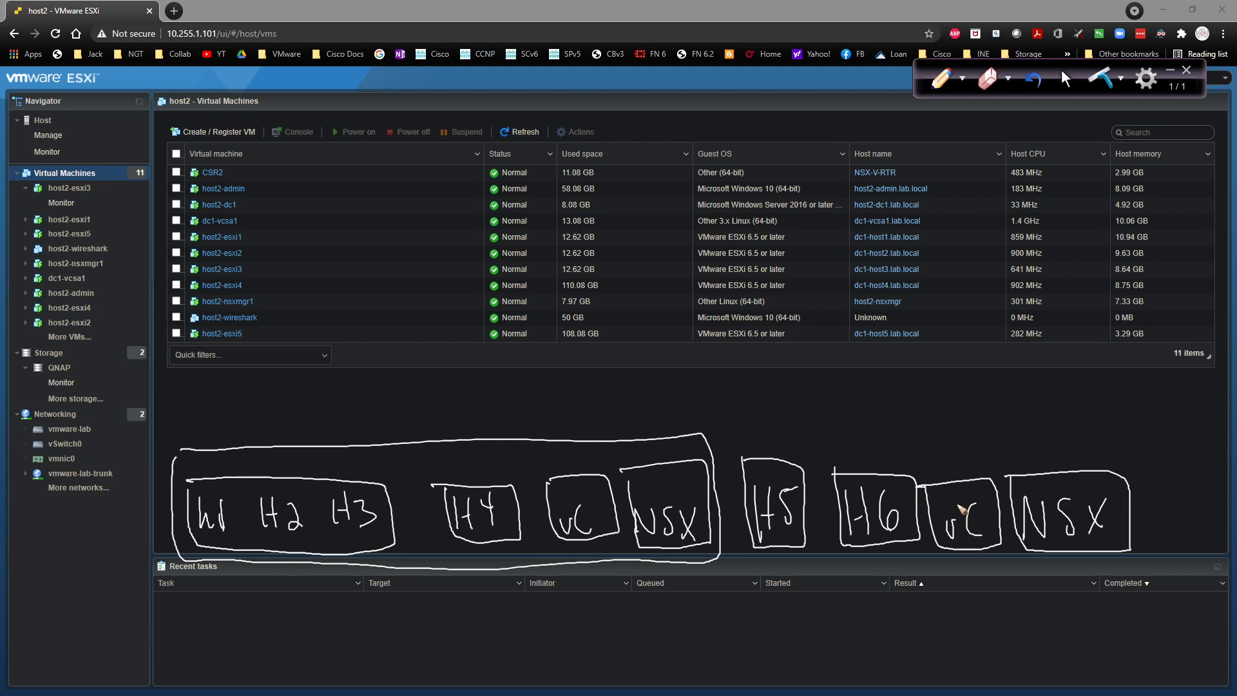
Step: Number the vCenters vC1 and vC2 and draw an SSO-labelled arc arrow from vC2 to vC1
left_click_drag(594, 508, 600, 530)
left_click_drag(986, 508, 996, 543)
mouse_move(970, 496)
left_mouse_down()
mouse_move(922, 428)
mouse_move(727, 396)
mouse_move(614, 437)
mouse_move(602, 461)
left_mouse_up()
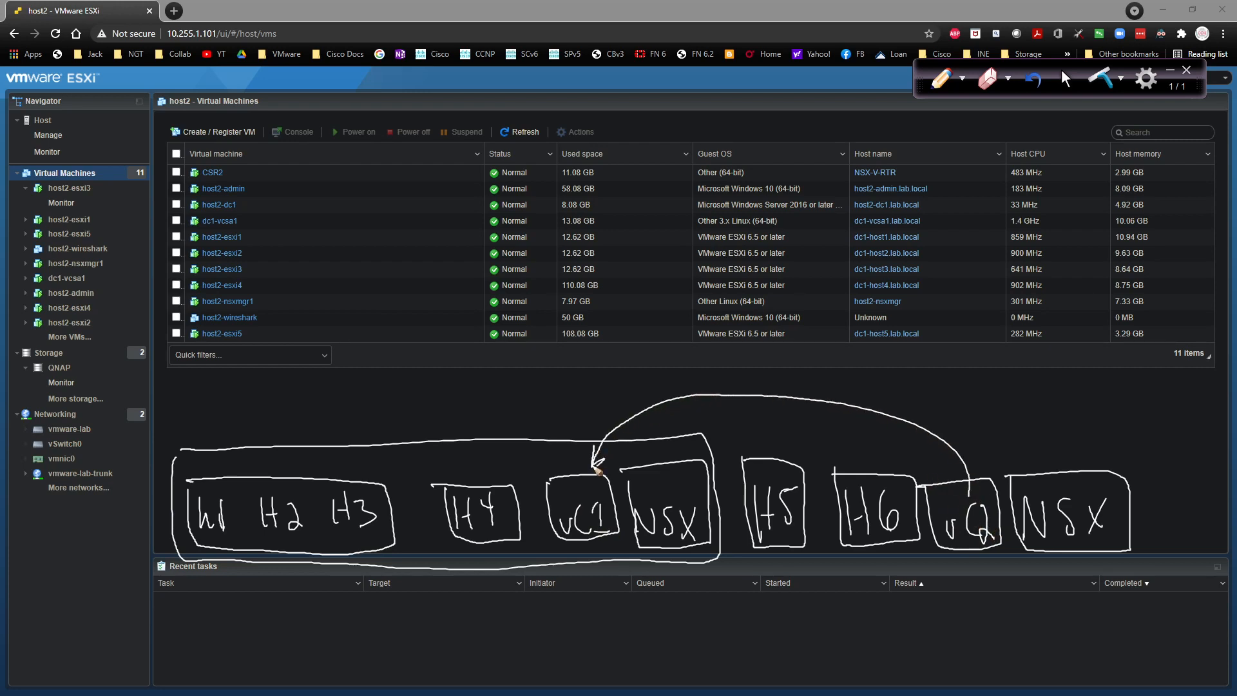
mouse_move(694, 373)
left_mouse_down()
mouse_move(683, 387)
mouse_move(726, 379)
left_mouse_up()
Step: Arrow each NSX box to its vCenter, write a numbered NSX note, and label NSX1 and NSX2
mouse_move(1053, 476)
left_mouse_down()
mouse_move(1004, 444)
mouse_move(981, 472)
left_mouse_up()
left_click_drag(991, 461, 981, 472)
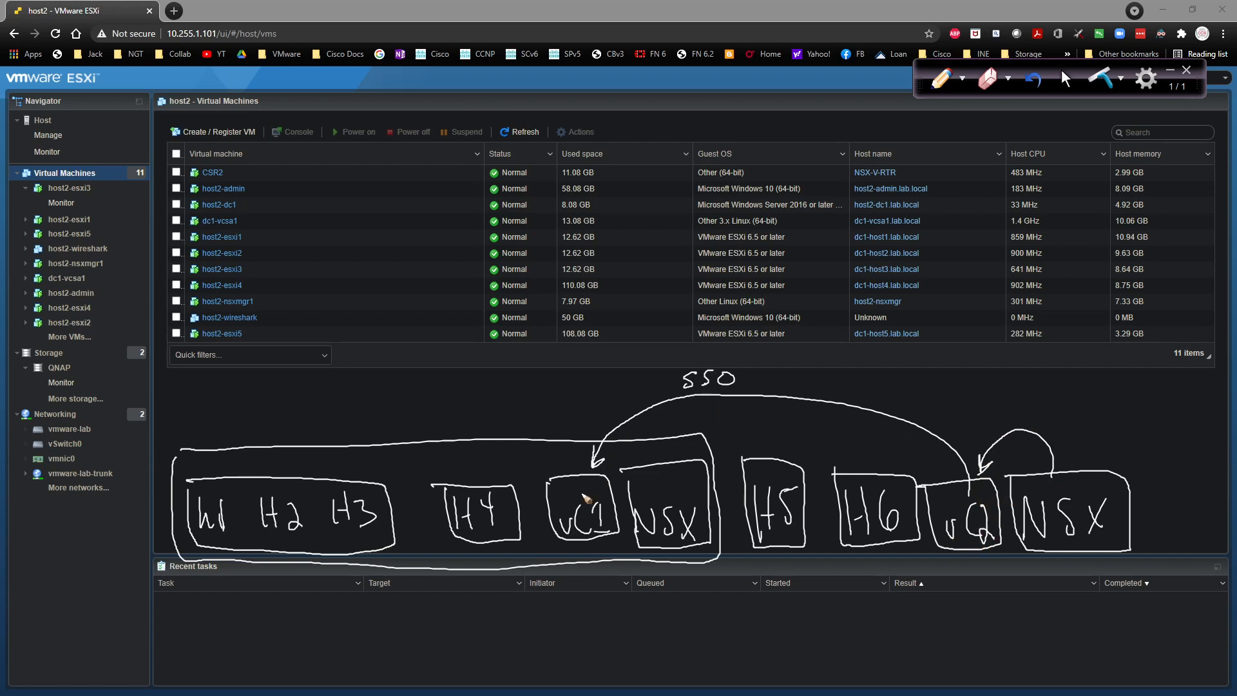
mouse_move(643, 465)
left_mouse_down()
mouse_move(611, 458)
mouse_move(601, 472)
left_mouse_up()
mouse_move(493, 411)
left_mouse_down()
mouse_move(513, 385)
mouse_move(517, 409)
mouse_move(549, 412)
left_mouse_up()
left_click_drag(548, 385, 532, 412)
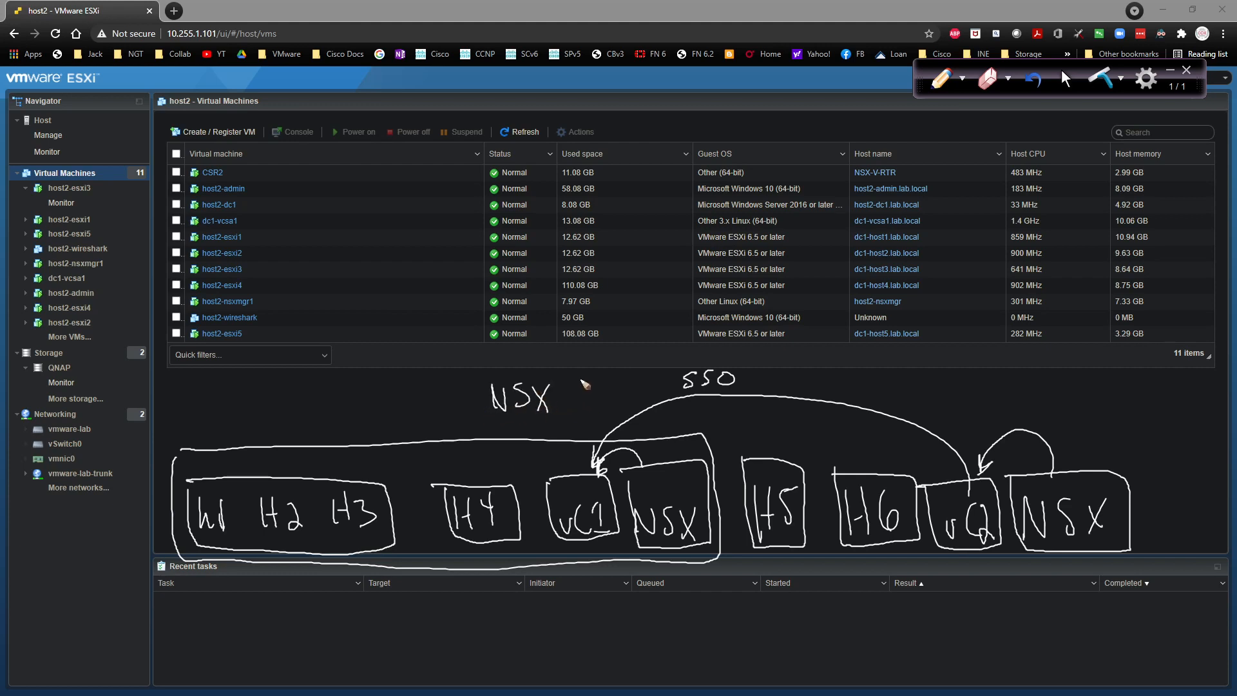
mouse_move(573, 380)
left_mouse_down()
mouse_move(567, 422)
mouse_move(579, 423)
left_mouse_up()
left_click_drag(703, 500, 701, 513)
left_click_drag(1108, 498, 1117, 506)
Step: Write 'IPsec VPN' and 'L2 VPN' above the second site and tick H5 and H6
mouse_move(924, 377)
left_mouse_down()
mouse_move(934, 394)
mouse_move(942, 375)
mouse_move(956, 384)
left_mouse_up()
left_click_drag(962, 392, 973, 394)
mouse_move(977, 390)
left_mouse_down()
mouse_move(1016, 394)
mouse_move(1022, 379)
left_mouse_up()
key("ctrl+z")
left_click_drag(1032, 382, 1035, 389)
left_click_drag(1048, 398, 1063, 379)
left_click_drag(963, 408, 973, 423)
left_click_drag(976, 411, 991, 423)
left_click_drag(1002, 408, 1023, 424)
mouse_move(1023, 409)
left_mouse_down()
mouse_move(1047, 419)
mouse_move(1049, 405)
left_mouse_up()
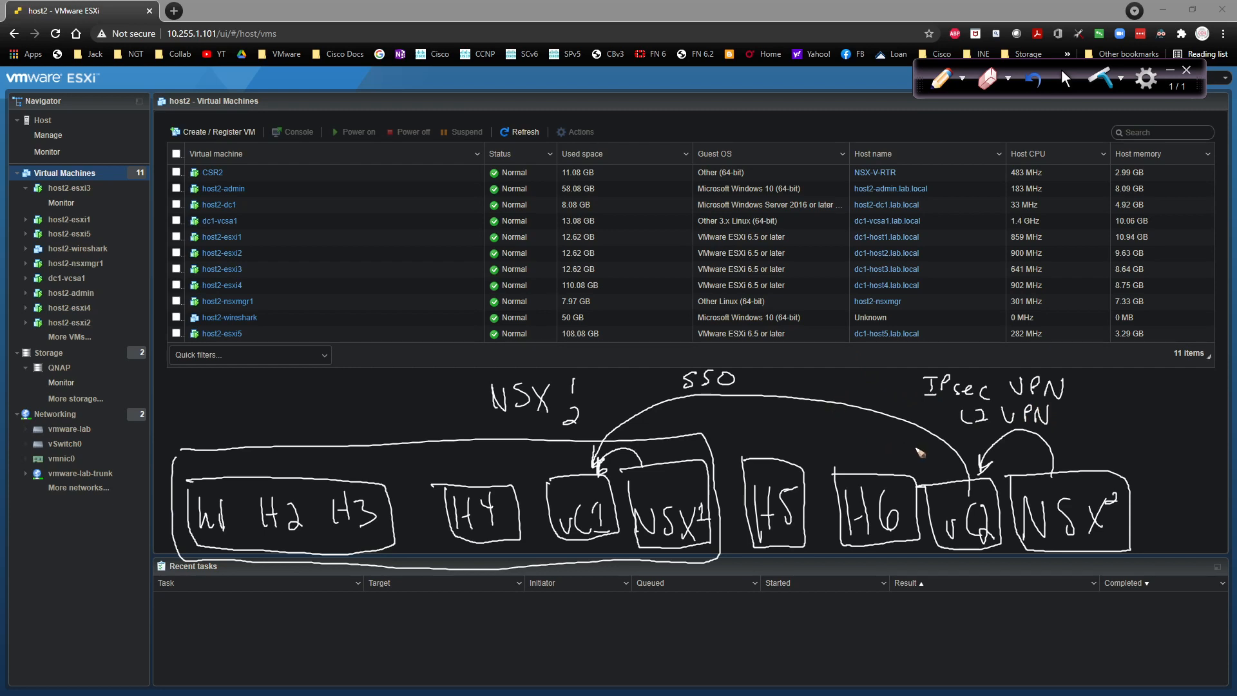
left_click_drag(788, 450, 880, 449)
Step: Tick the dc1-vcsa1 and host2-nsxmgr1 rows and write plan items 1 vc2 and 3 NSX2
left_click_drag(235, 223, 254, 215)
left_click_drag(260, 302, 272, 300)
mouse_move(239, 374)
left_mouse_down()
mouse_move(240, 387)
mouse_move(276, 374)
left_mouse_up()
mouse_move(286, 374)
left_mouse_down()
mouse_move(279, 386)
mouse_move(301, 385)
mouse_move(249, 413)
mouse_move(304, 395)
mouse_move(332, 403)
left_mouse_up()
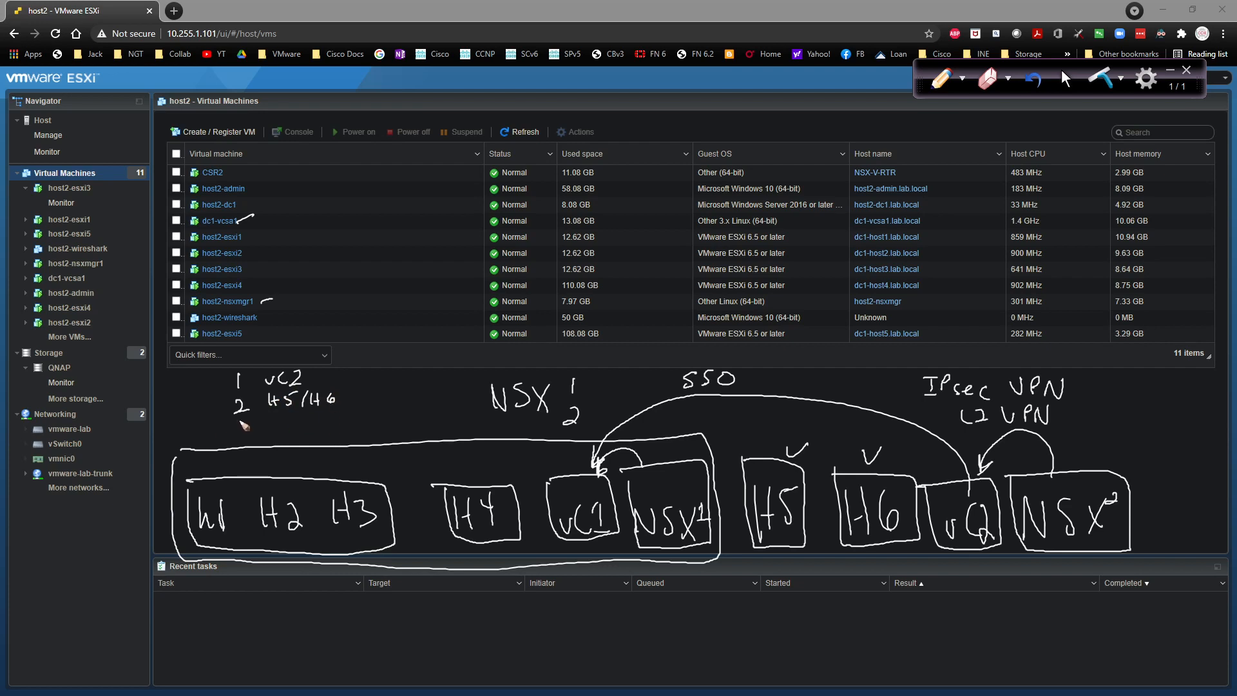
mouse_move(241, 418)
left_mouse_down()
mouse_move(246, 433)
mouse_move(284, 419)
mouse_move(335, 427)
left_mouse_up()
Step: Link the plan with arrows: vc2 → vc1 ↔ NSX1, and NSX2 back to vc2
mouse_move(311, 378)
left_mouse_down()
mouse_move(382, 372)
mouse_move(403, 384)
left_mouse_up()
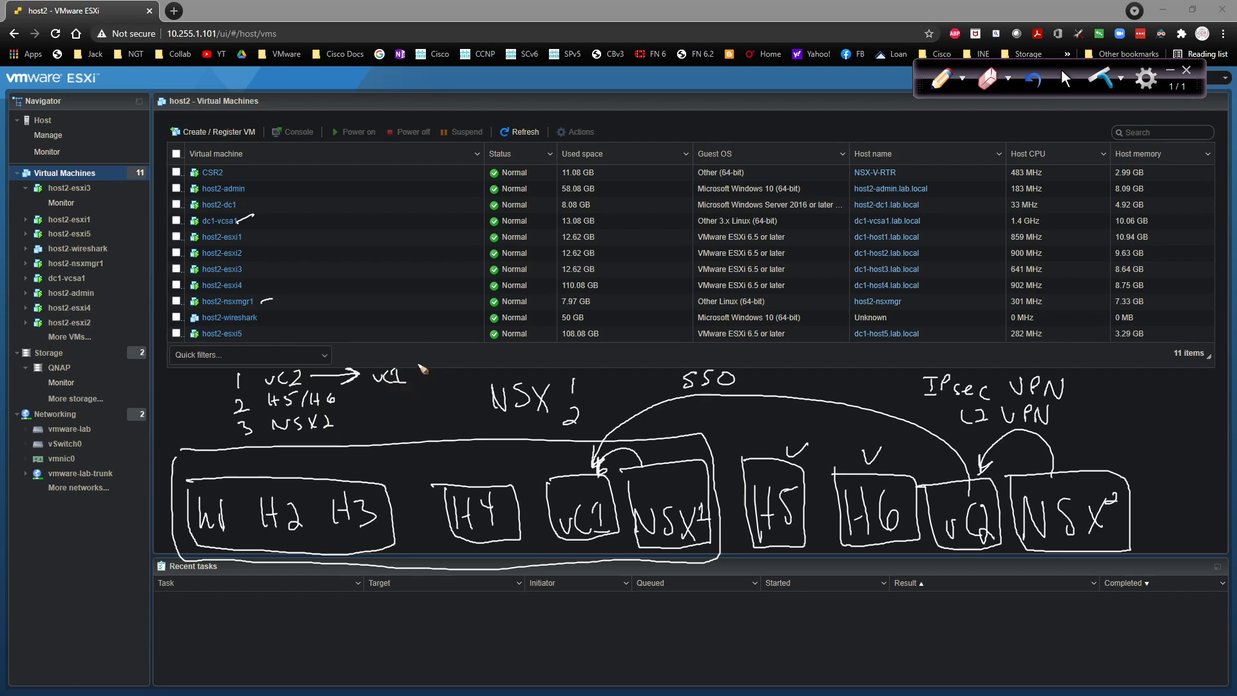
mouse_move(432, 369)
left_mouse_down()
mouse_move(417, 381)
mouse_move(471, 368)
mouse_move(498, 378)
left_mouse_up()
mouse_move(498, 368)
left_mouse_down()
mouse_move(487, 380)
mouse_move(509, 379)
left_mouse_up()
mouse_move(335, 424)
left_mouse_down()
mouse_move(351, 407)
mouse_move(316, 383)
mouse_move(331, 397)
left_mouse_up()
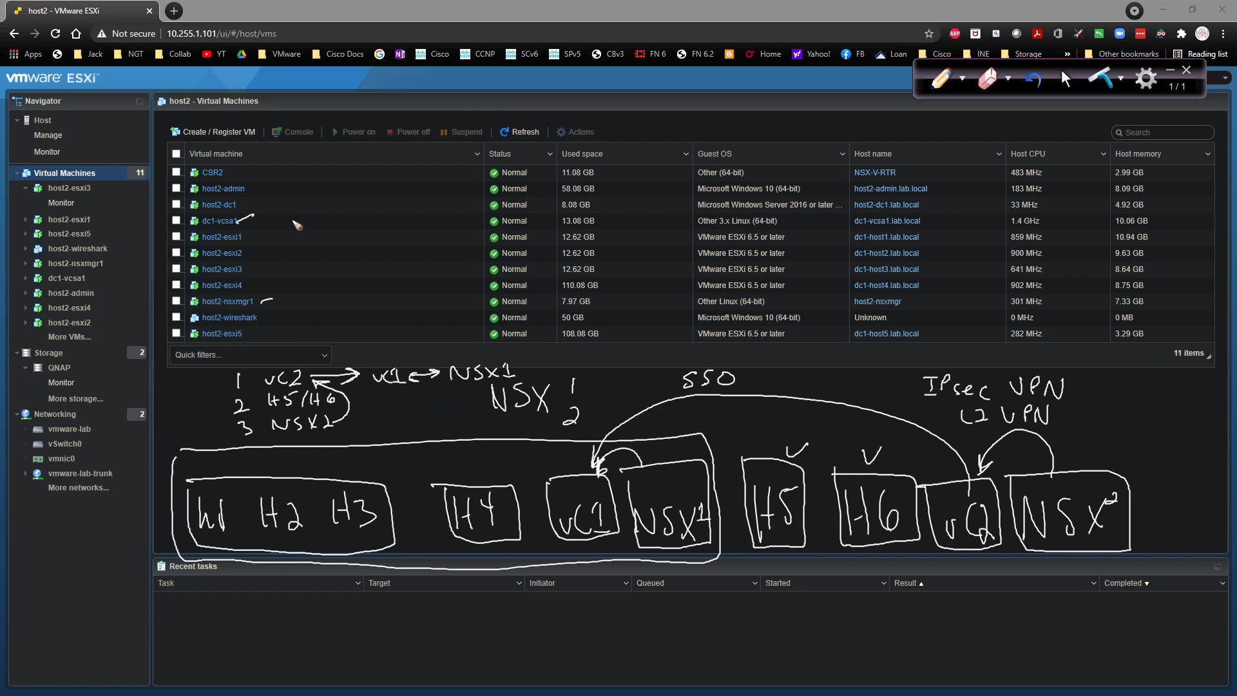
Step: Write DC1 SAN and Dc2 beside the table with an arrow from SAN down to Dc2
mouse_move(282, 223)
left_mouse_down()
mouse_move(283, 240)
mouse_move(381, 239)
left_mouse_up()
left_click_drag(364, 231, 406, 216)
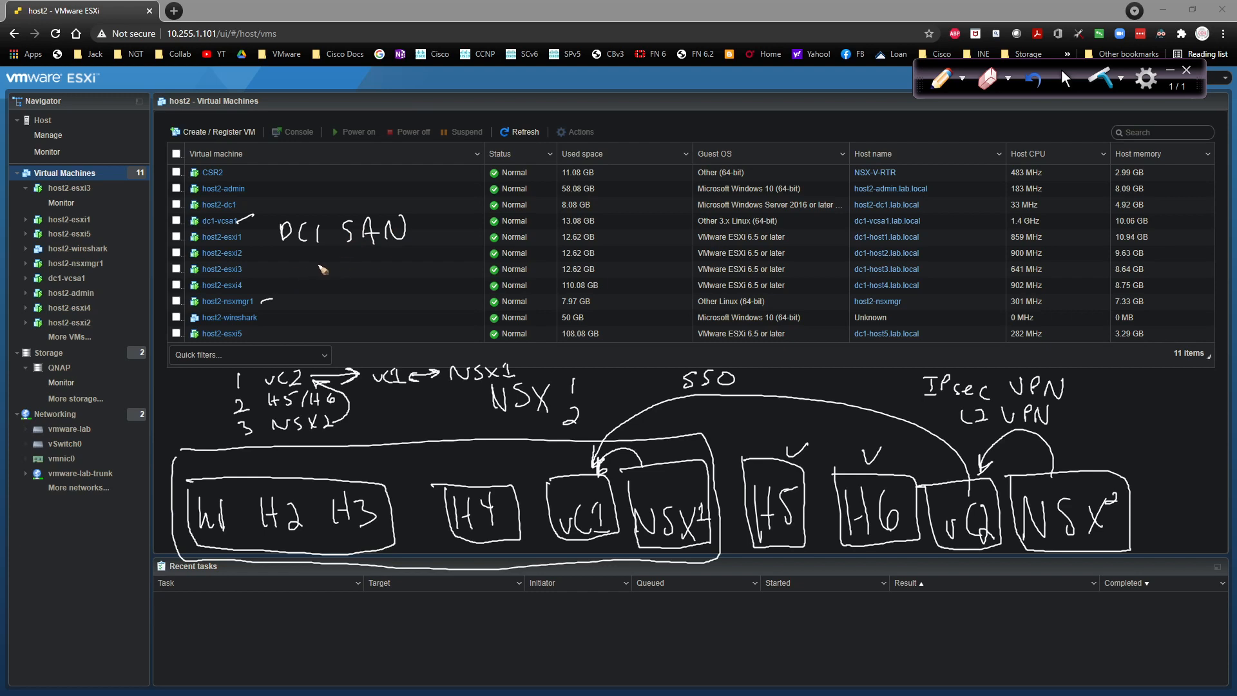
left_click_drag(288, 267, 304, 287)
left_click_drag(313, 274, 324, 287)
left_click_drag(349, 227, 337, 281)
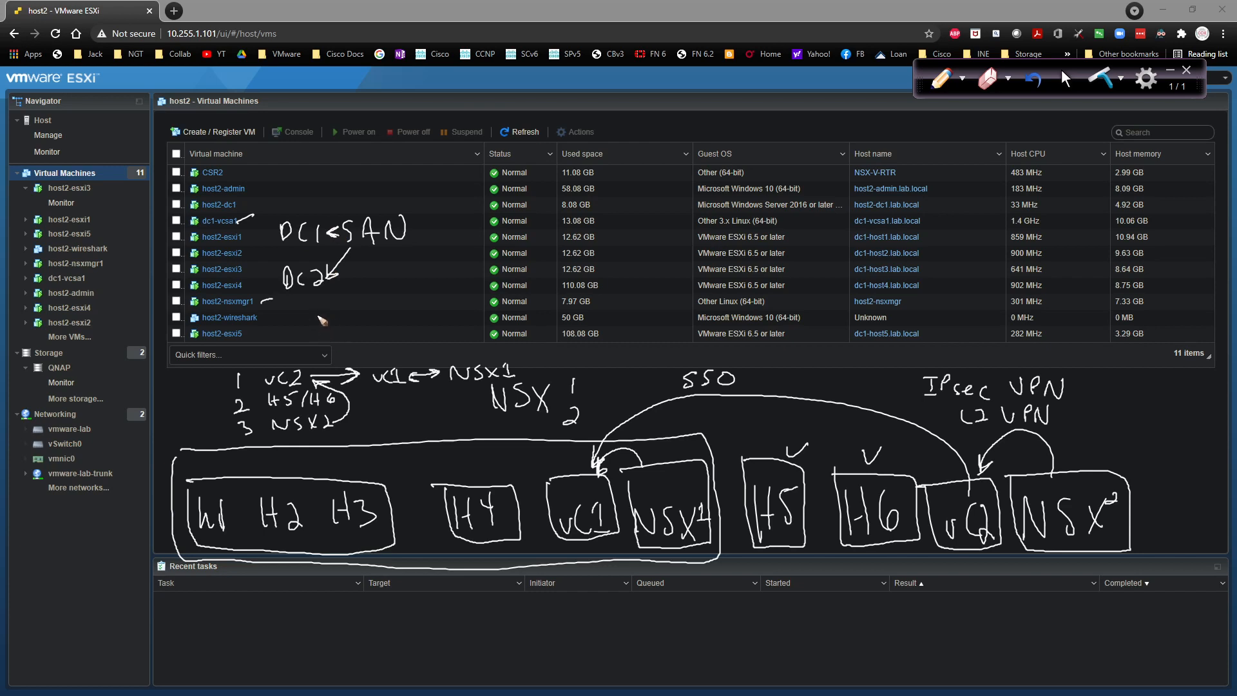
Step: Write VM1 and arc an arrow from it to Dc2, starting the Cross vCenter vMotion note
mouse_move(281, 199)
left_mouse_down()
mouse_move(322, 200)
mouse_move(323, 215)
left_mouse_up()
mouse_move(327, 205)
left_mouse_down()
mouse_move(429, 217)
mouse_move(377, 291)
mouse_move(334, 298)
mouse_move(352, 302)
mouse_move(298, 334)
left_mouse_up()
left_click_drag(309, 337, 545, 334)
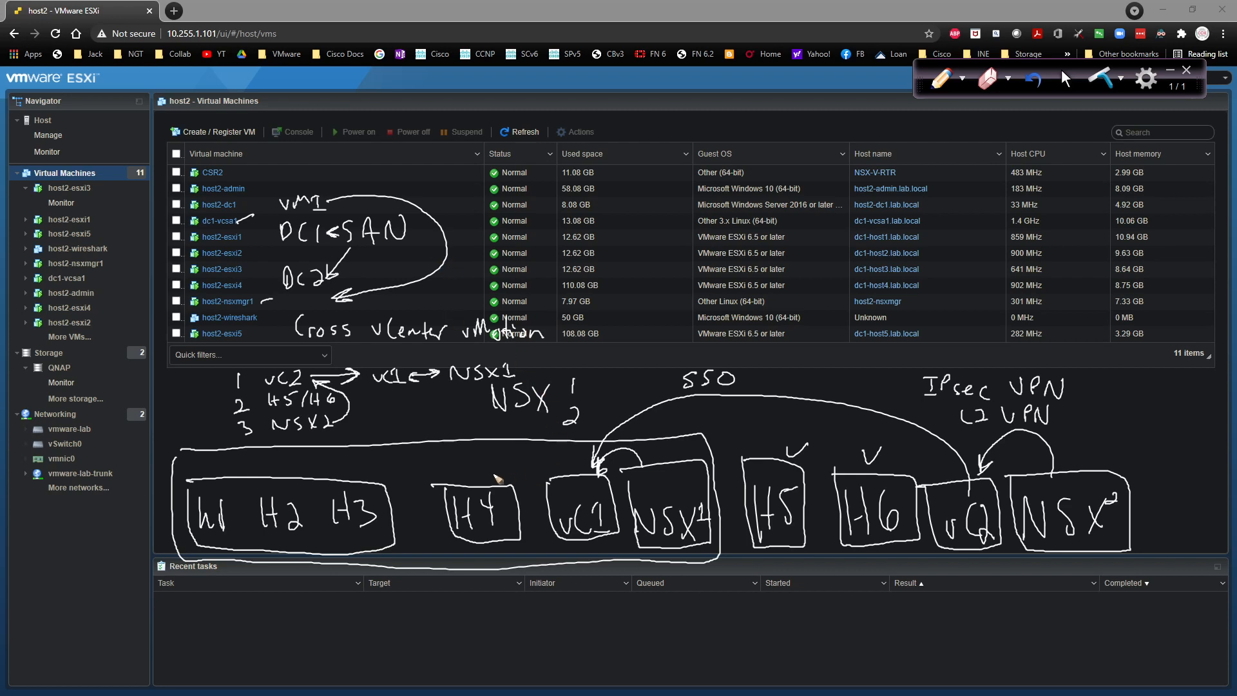
left_click_drag(402, 620, 391, 646)
Step: Write 'SRM / Replication' under the diagram, then erase all annotations with Delete
mouse_move(419, 618)
left_mouse_down()
mouse_move(420, 634)
mouse_move(470, 638)
left_mouse_up()
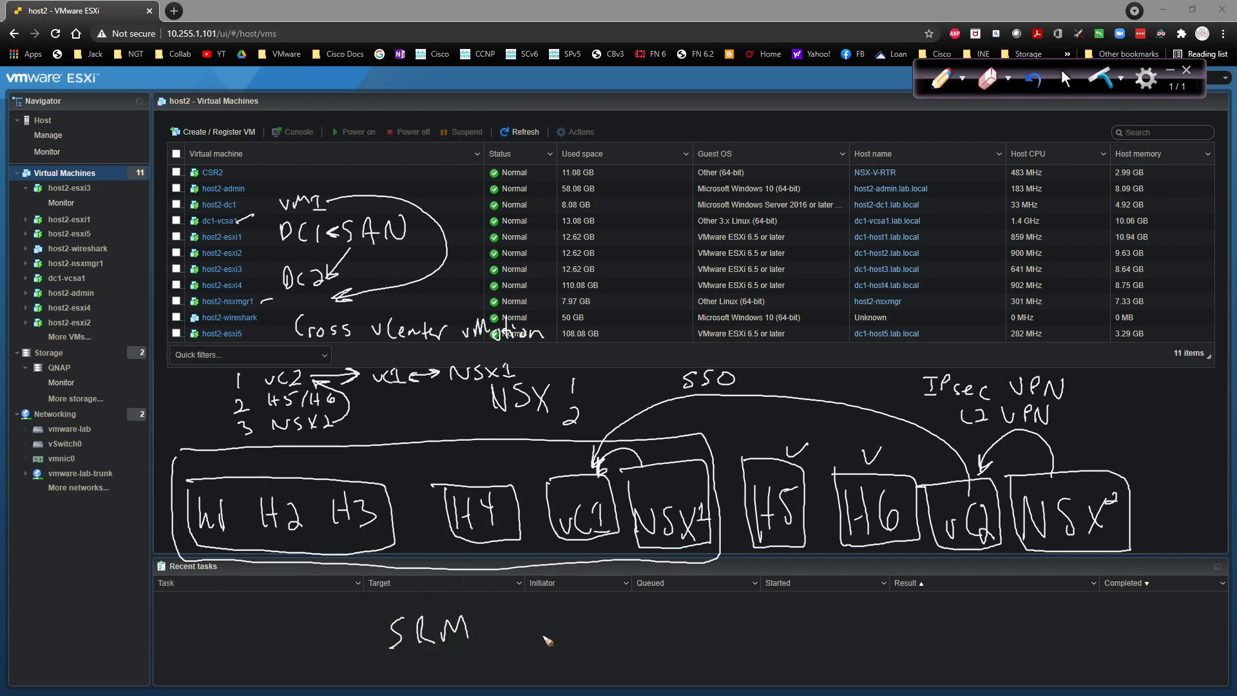
mouse_move(524, 609)
left_mouse_down()
mouse_move(514, 648)
mouse_move(703, 644)
left_mouse_up()
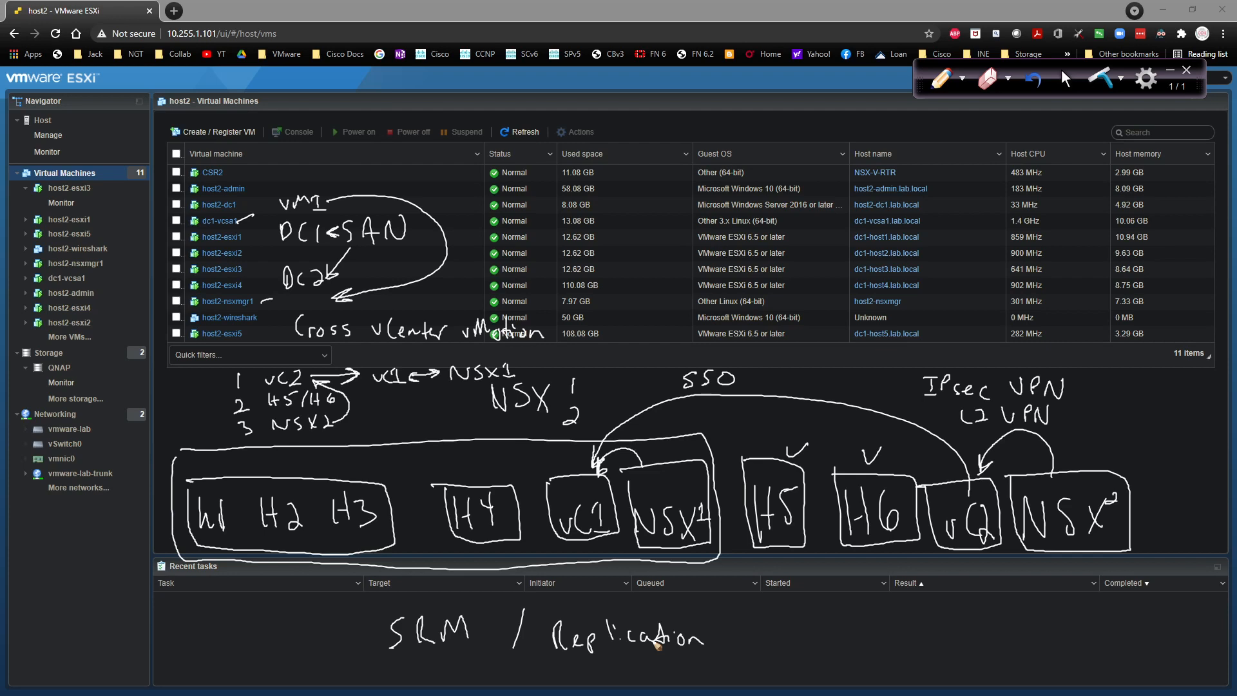
key("Delete")
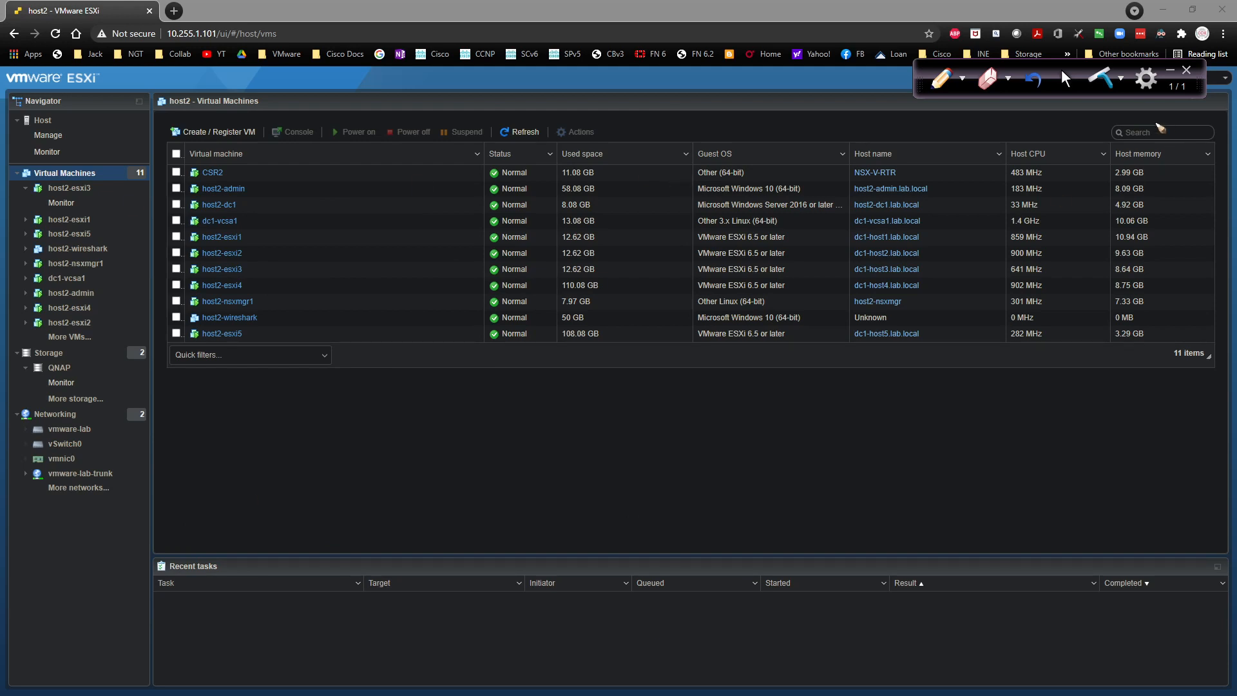
Step: Close the annotation overlay and start a Create/Register VM deployment from an OVF or OVA file, opening its file picker
left_click(1064, 78)
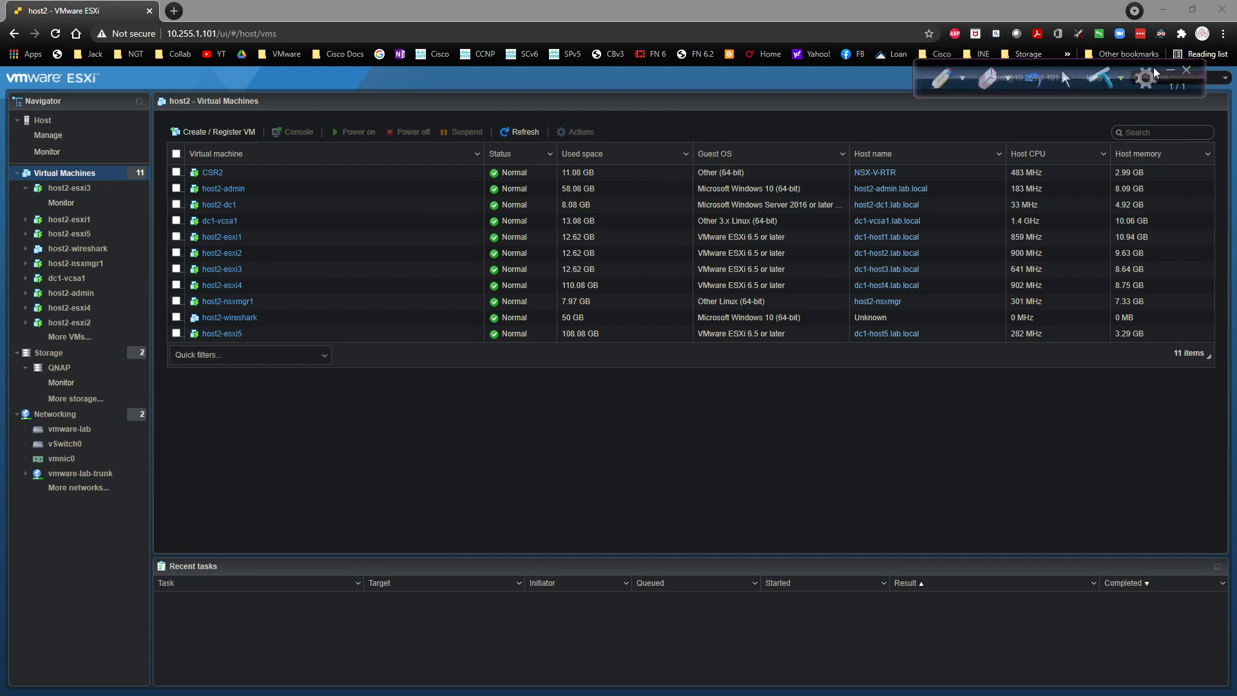
left_click(1170, 70)
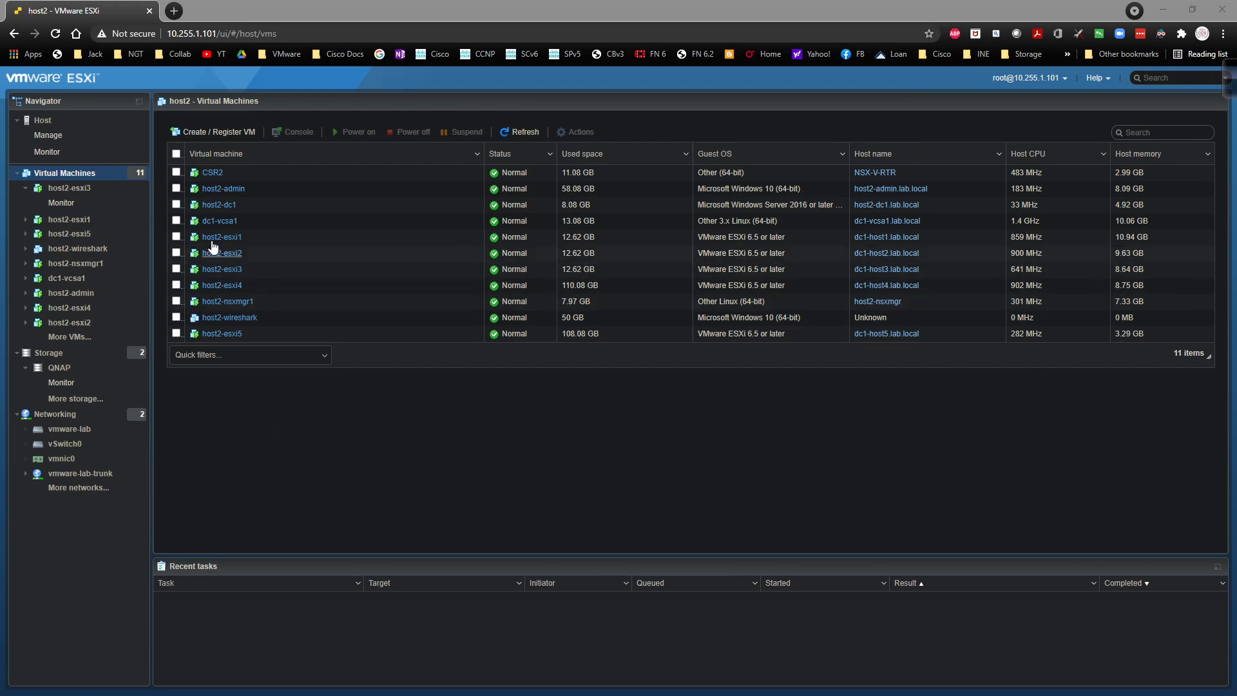
left_click(210, 133)
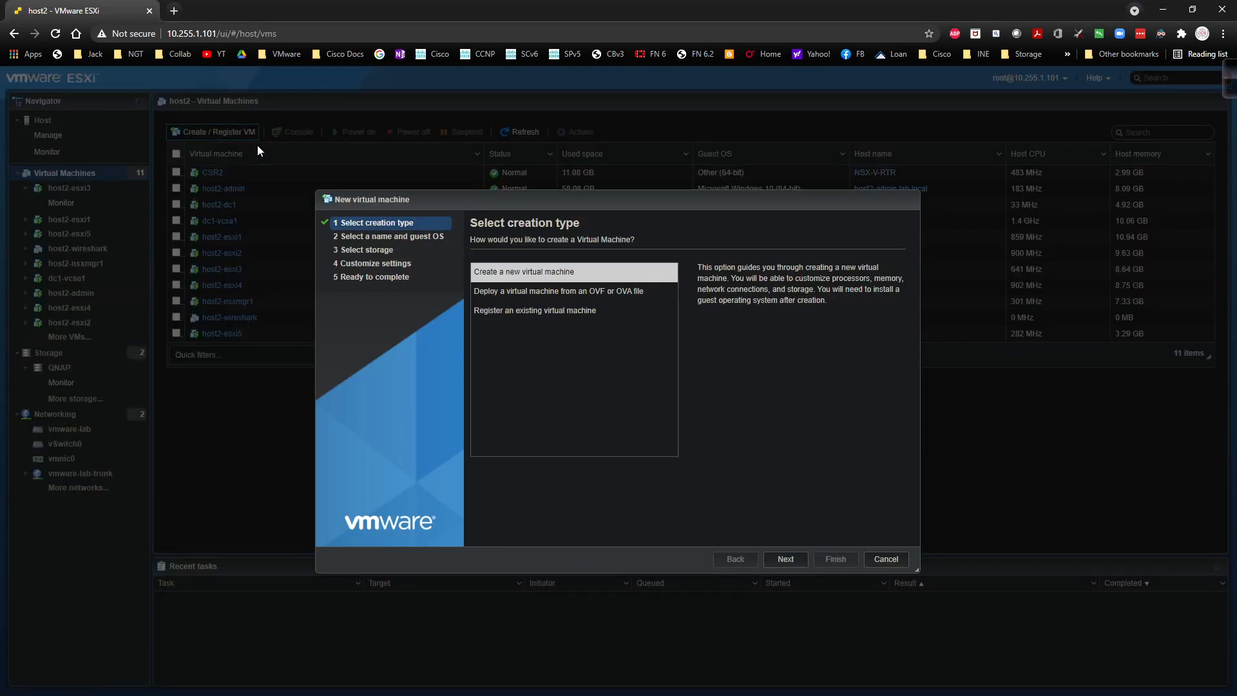
left_click(504, 293)
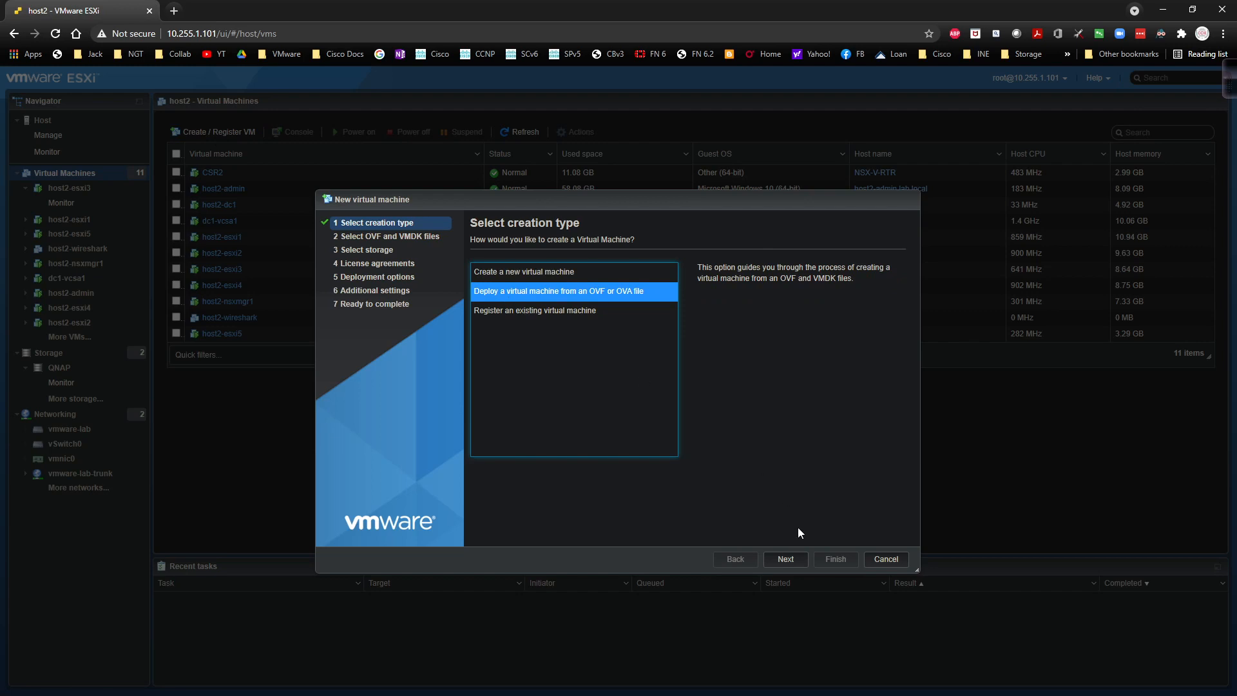
left_click(788, 560)
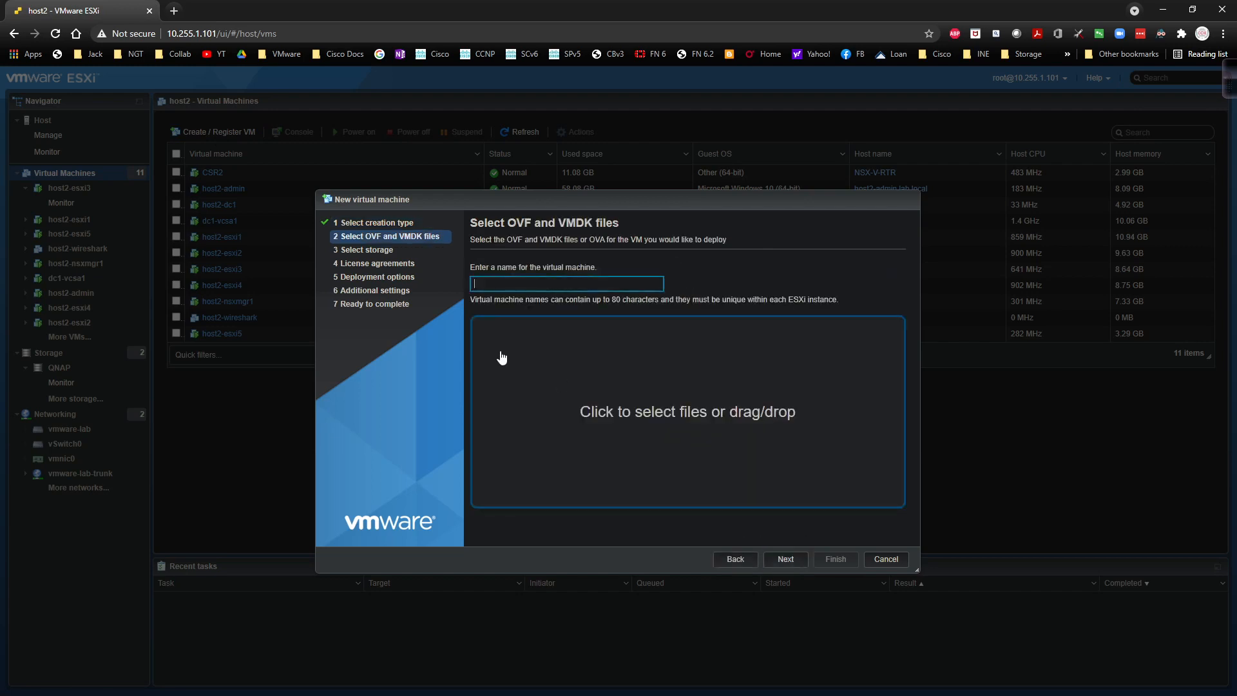
left_click(563, 379)
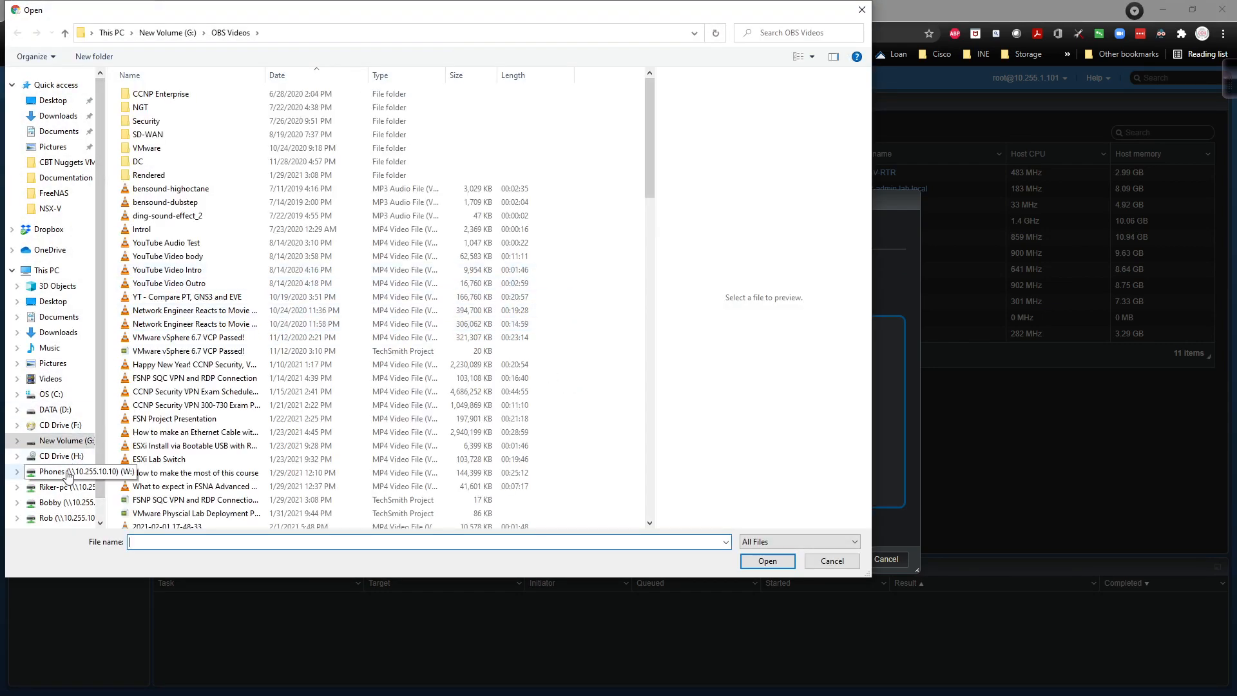
Step: Browse to Y:\VMware\VCSA 6.7\vcsa and select the VMware-vCenter-Server-Appliance-6.7.0 OVA
left_click(75, 509)
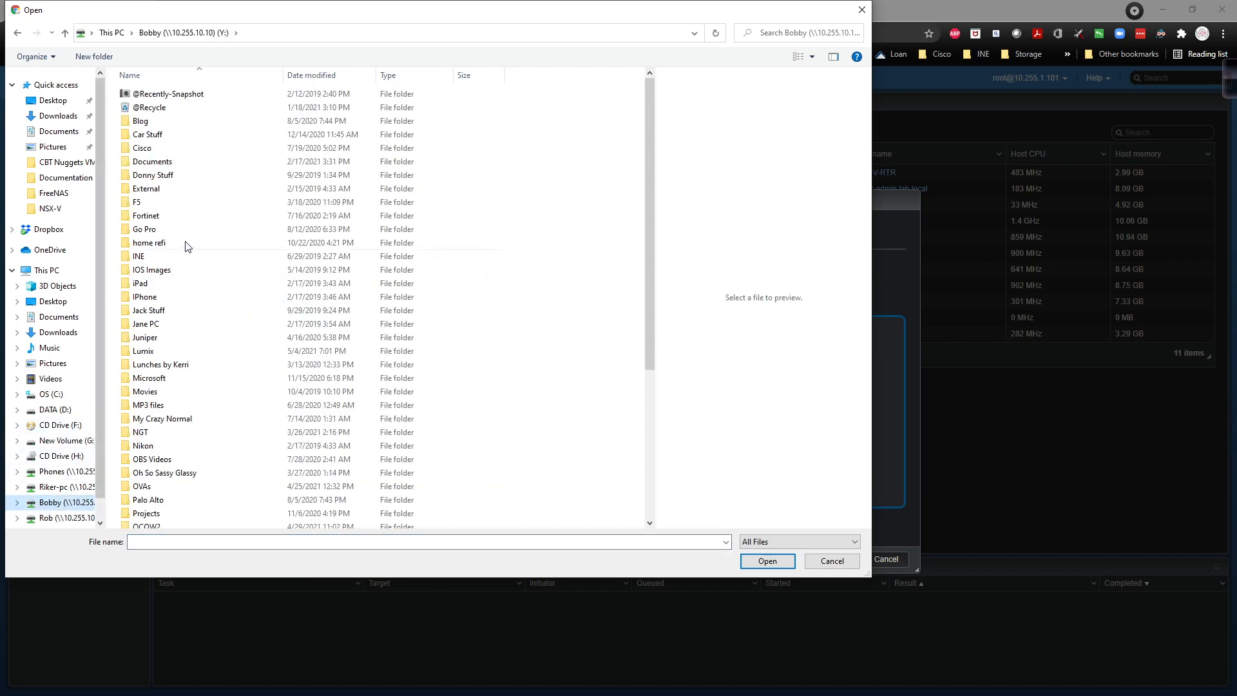
scroll(180, 243, "down", 3)
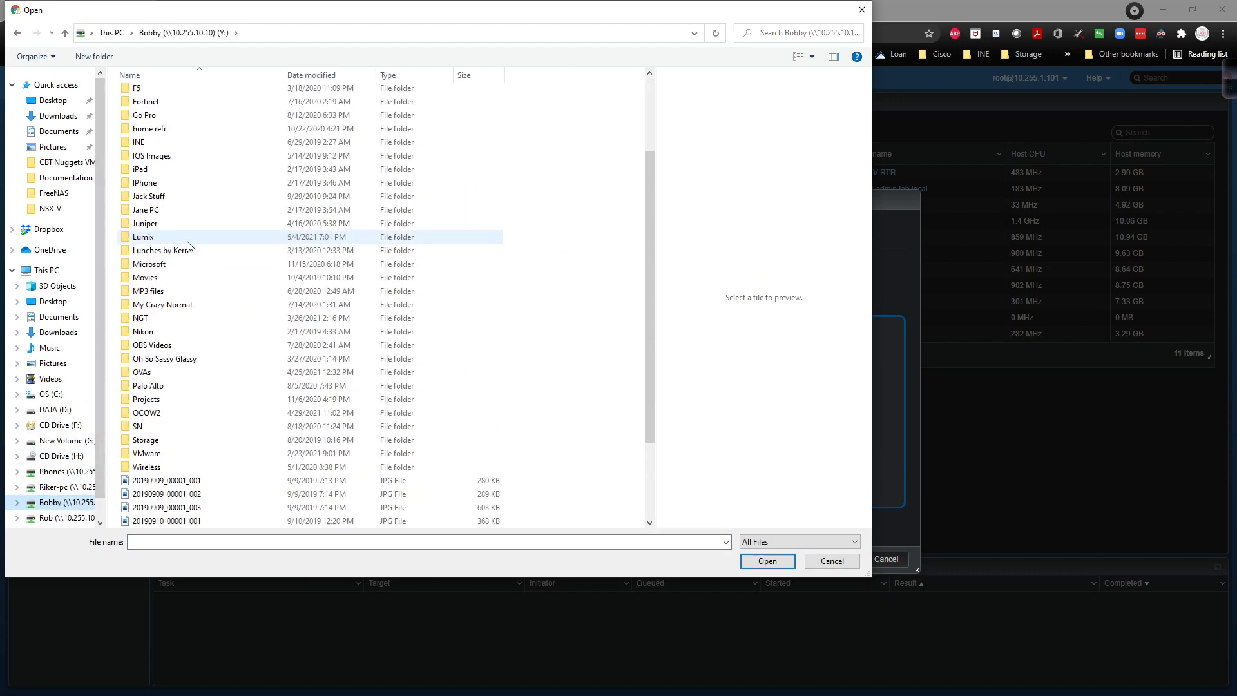
double_click(174, 454)
double_click(171, 130)
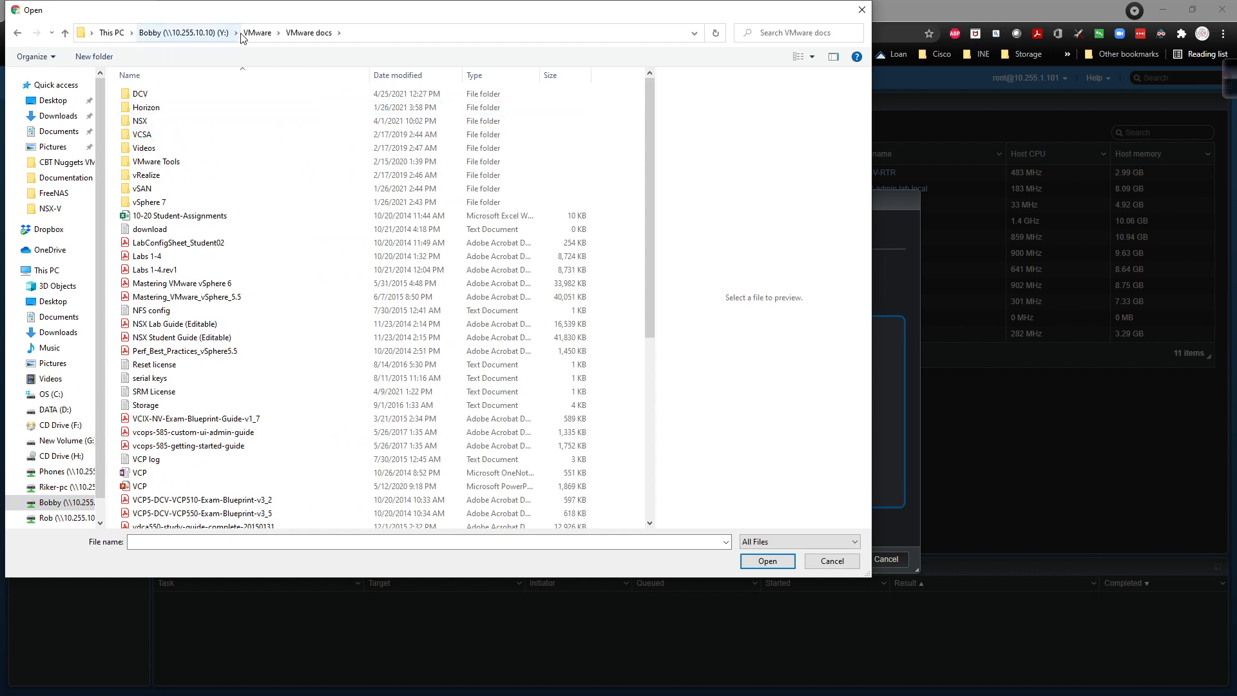
left_click(256, 33)
double_click(197, 97)
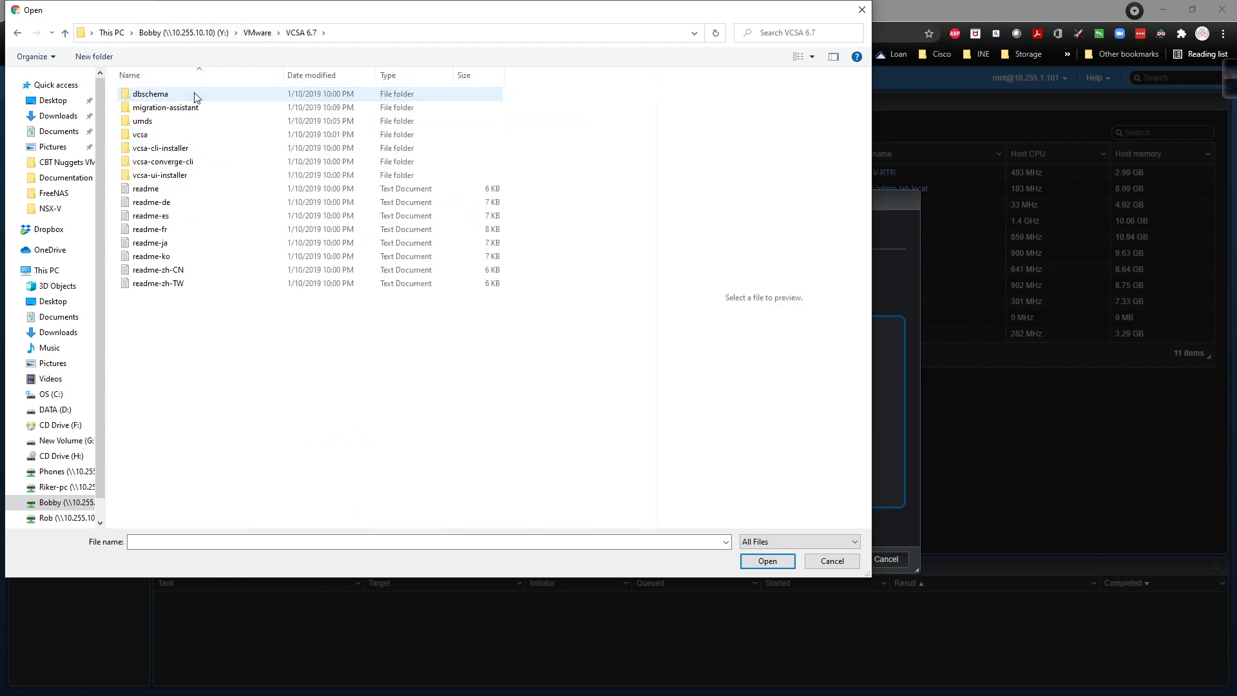
double_click(183, 134)
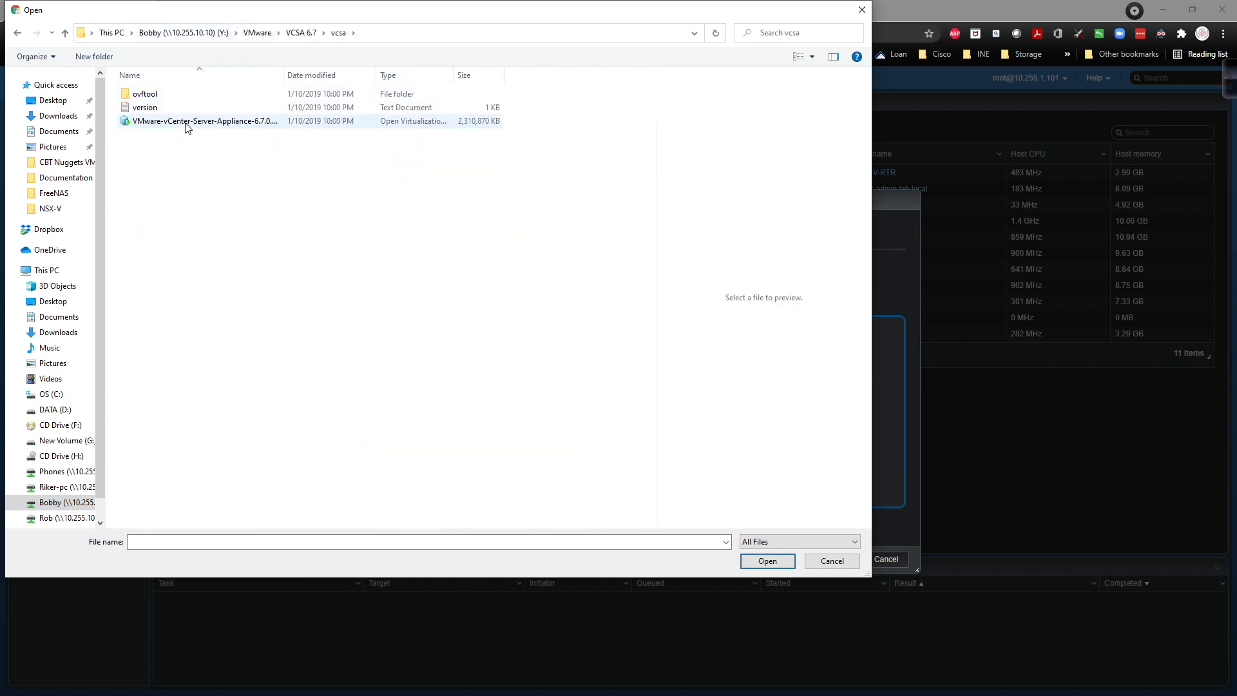
left_click(186, 127)
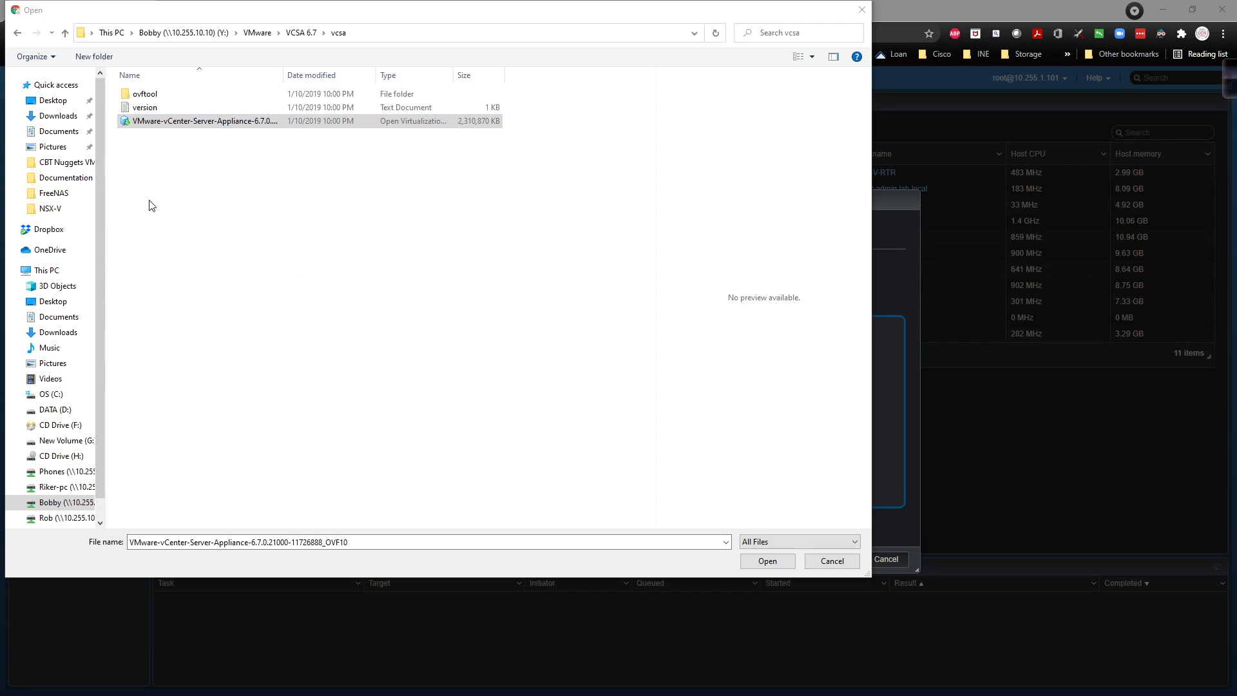
Step: Use the appliance OVA, name the VM dc2-vcsa1 and keep the default datastore
left_click(758, 564)
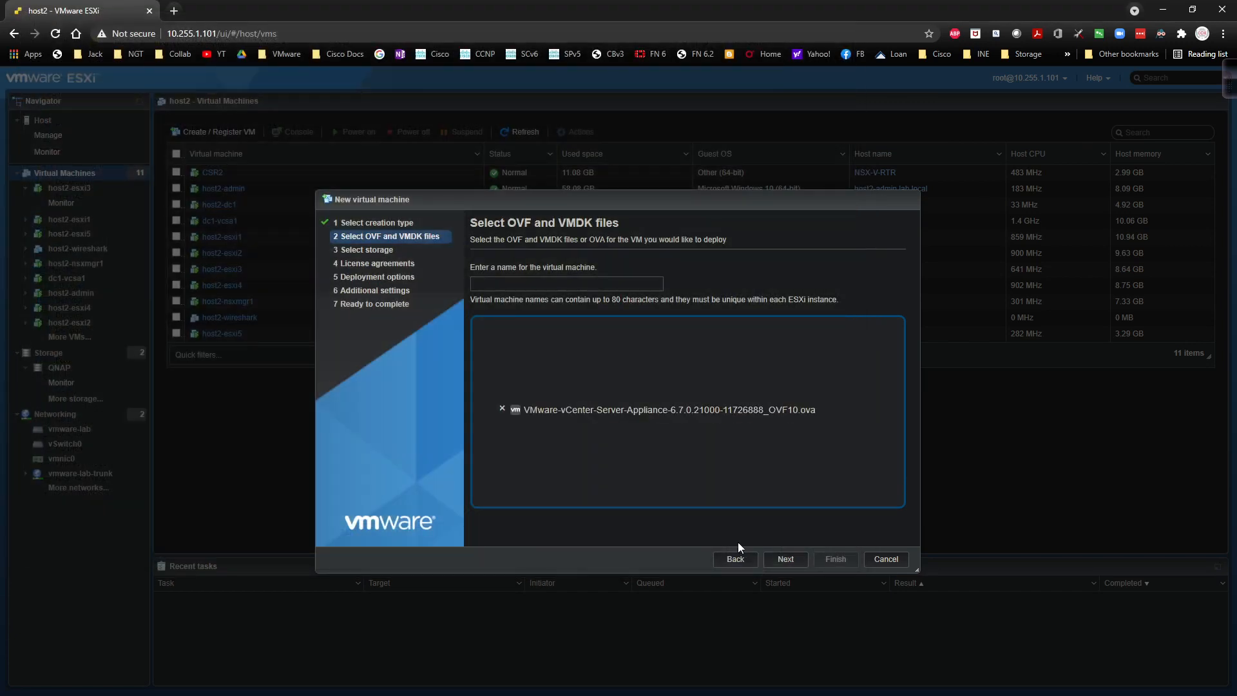
left_click(523, 286)
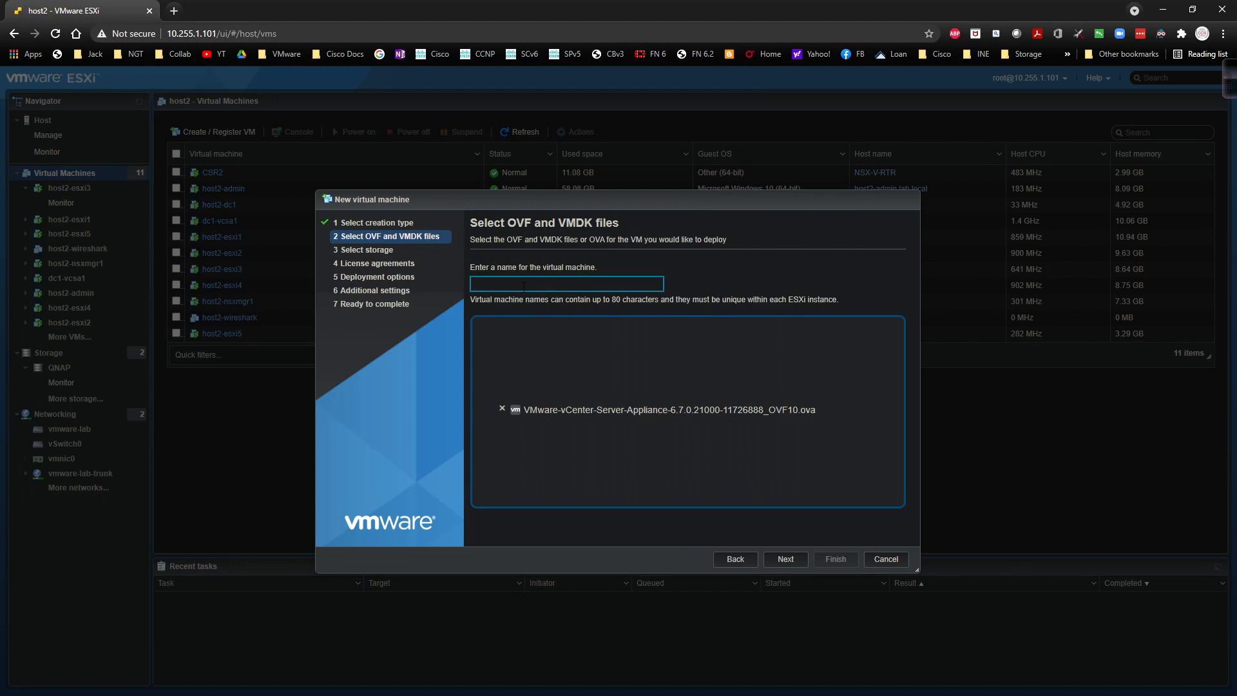
type("dc2-vcsa1")
left_click(780, 559)
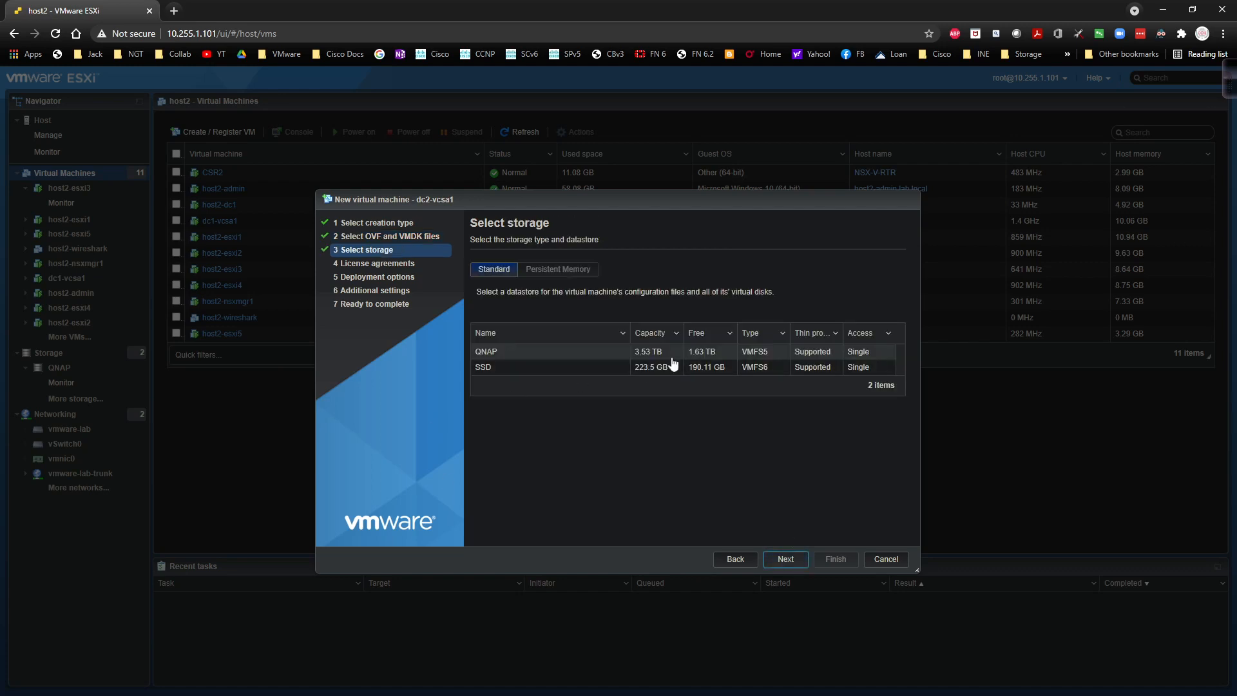
left_click(783, 560)
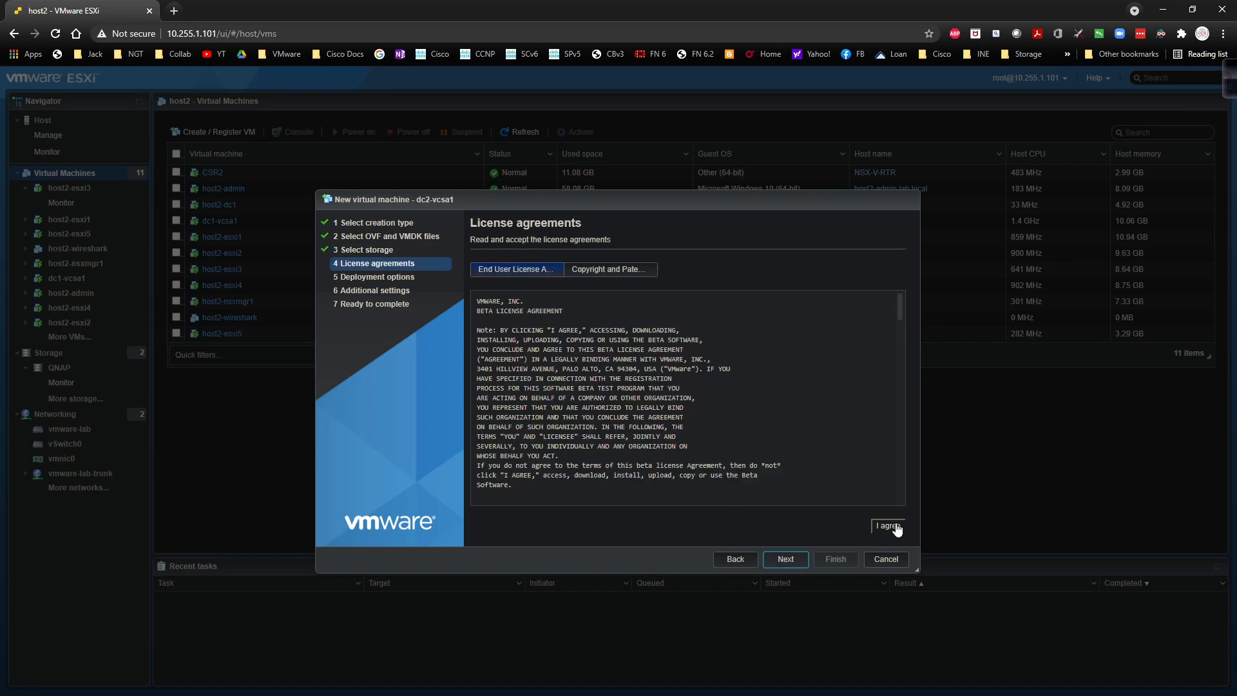
Step: Accept both licence agreements and keep VM Network as the network mapping
left_click(895, 525)
left_click(895, 527)
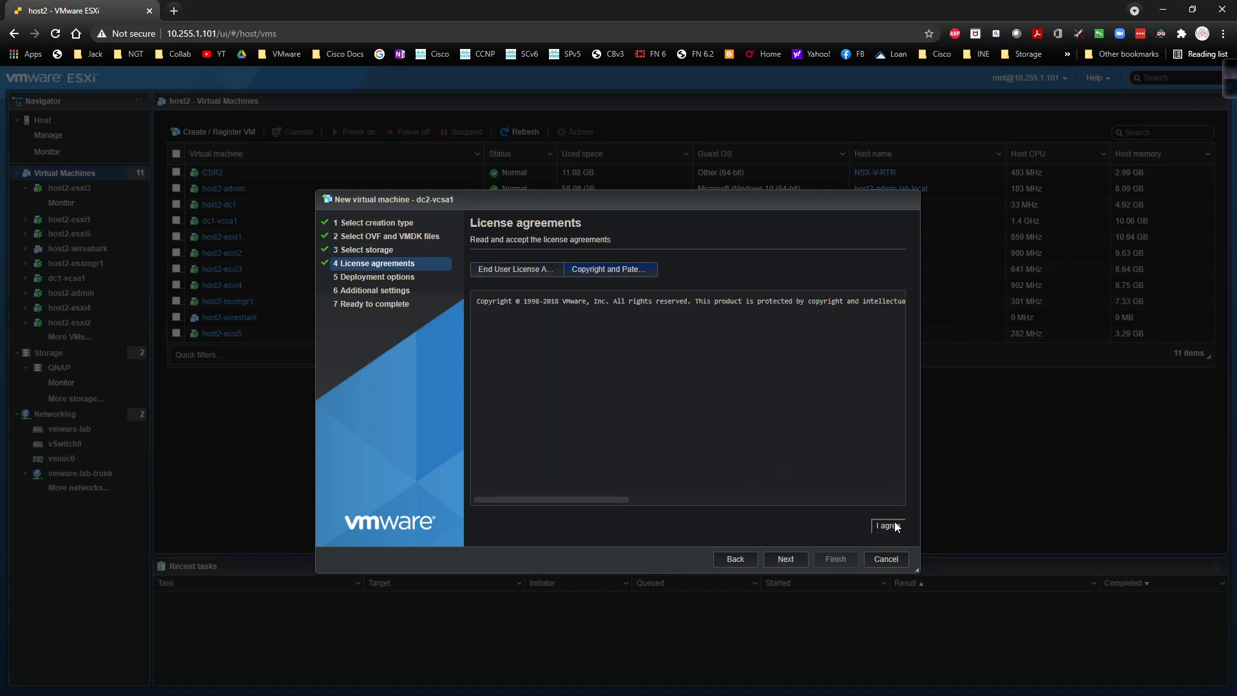
left_click(790, 561)
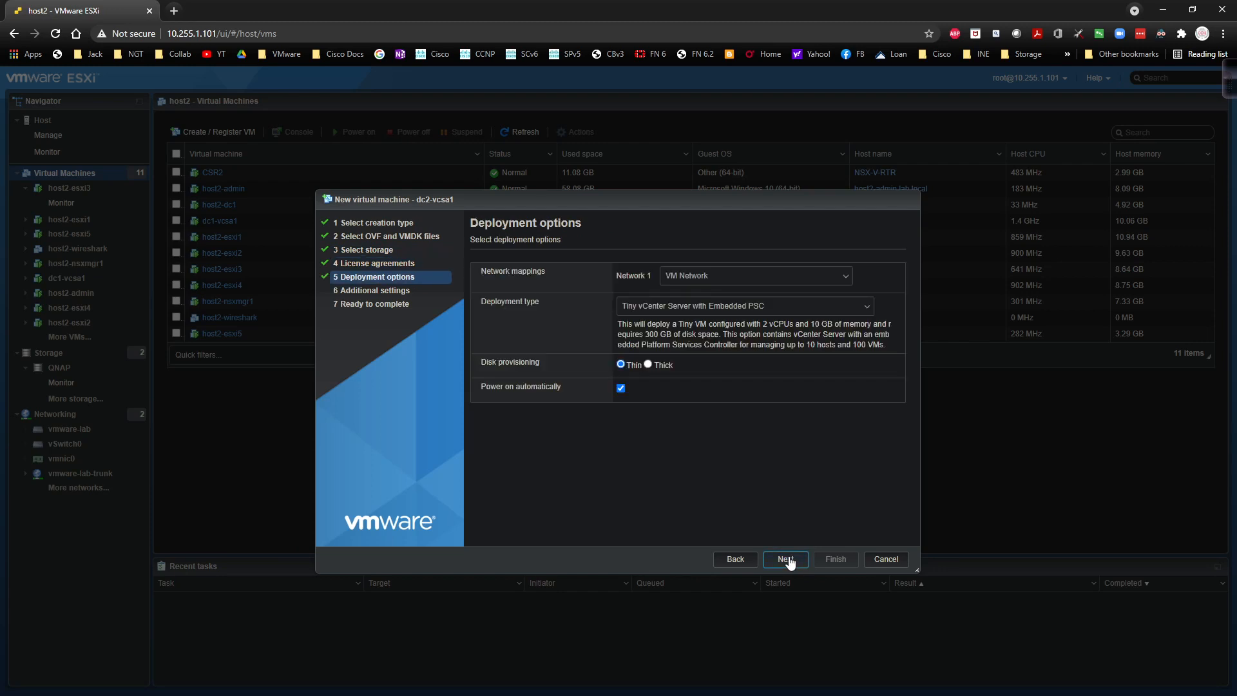
left_click(730, 278)
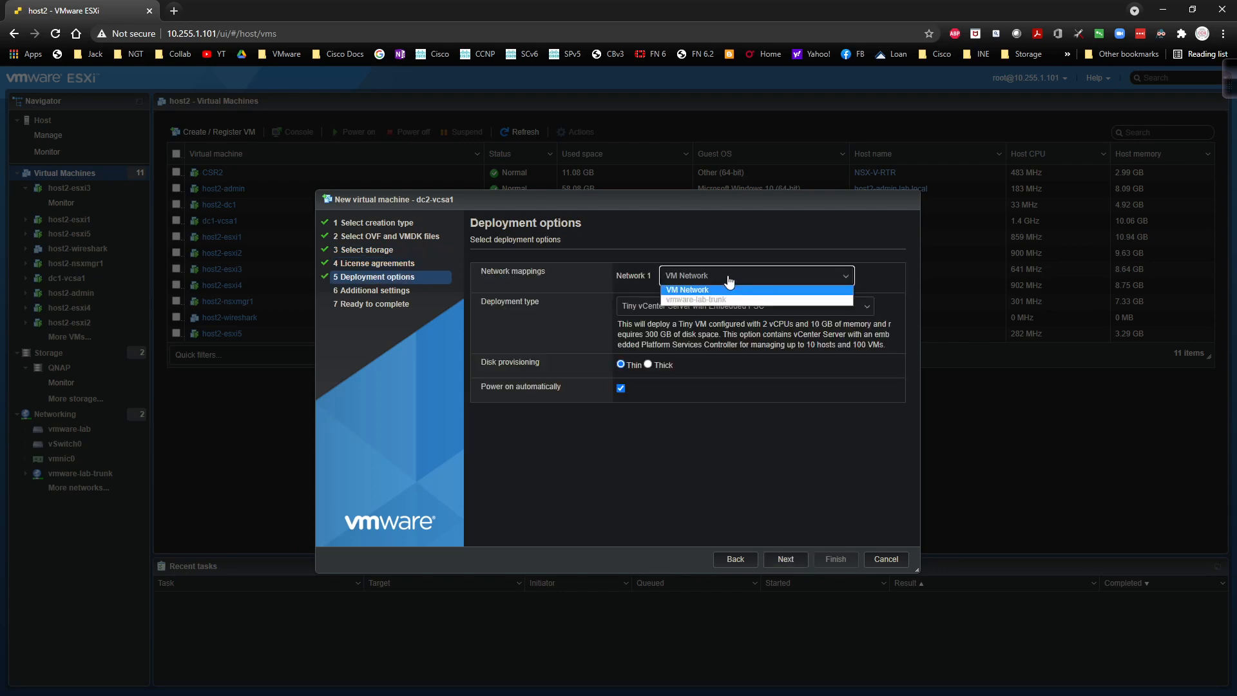
left_click(729, 280)
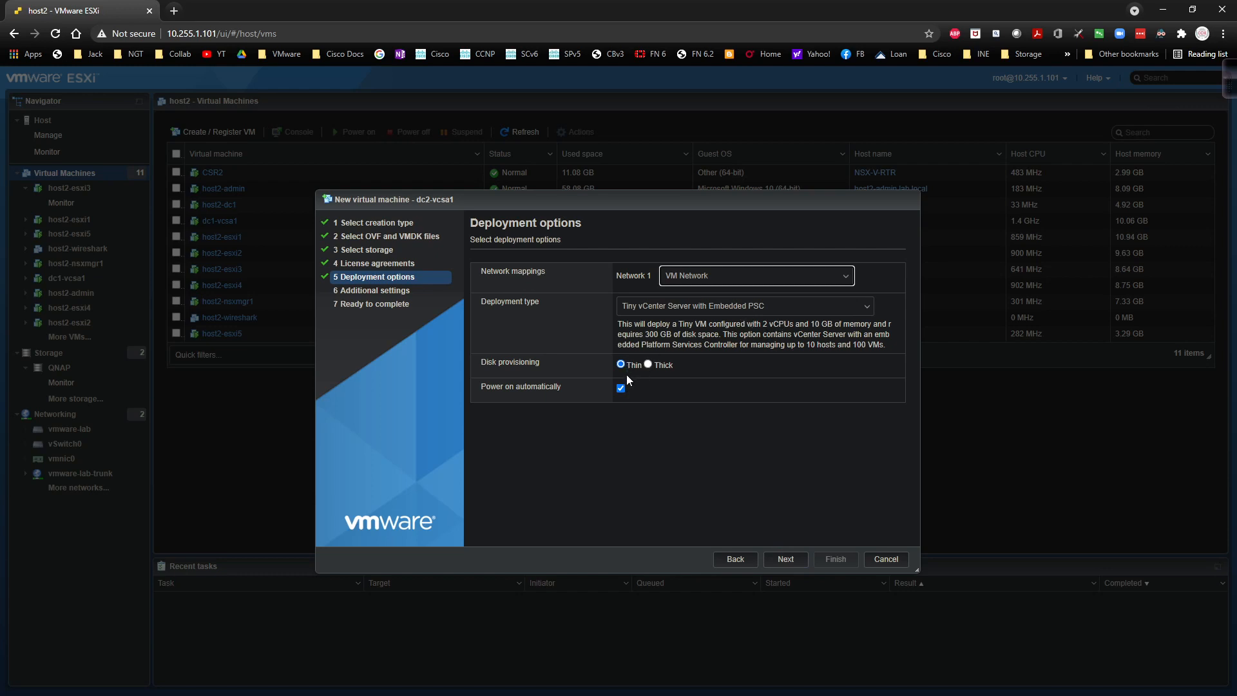
left_click(784, 555)
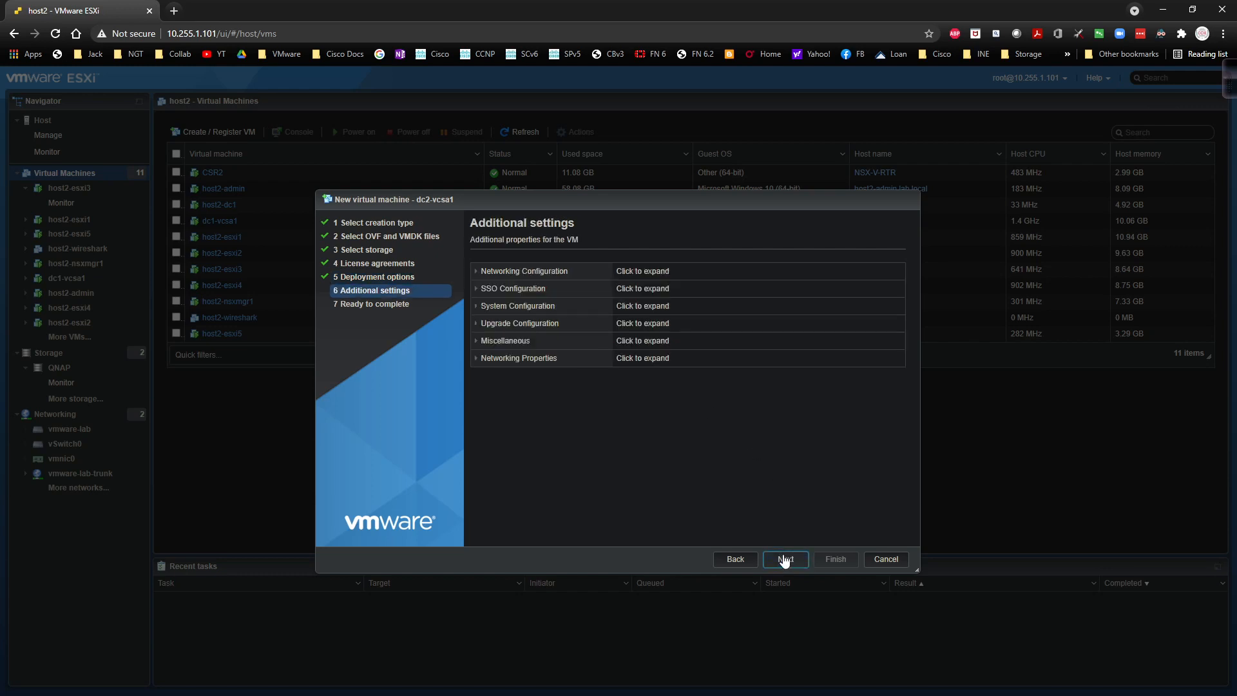
Step: Expand Networking Configuration and start editing the Host Network IP Address Family field
left_click(476, 272)
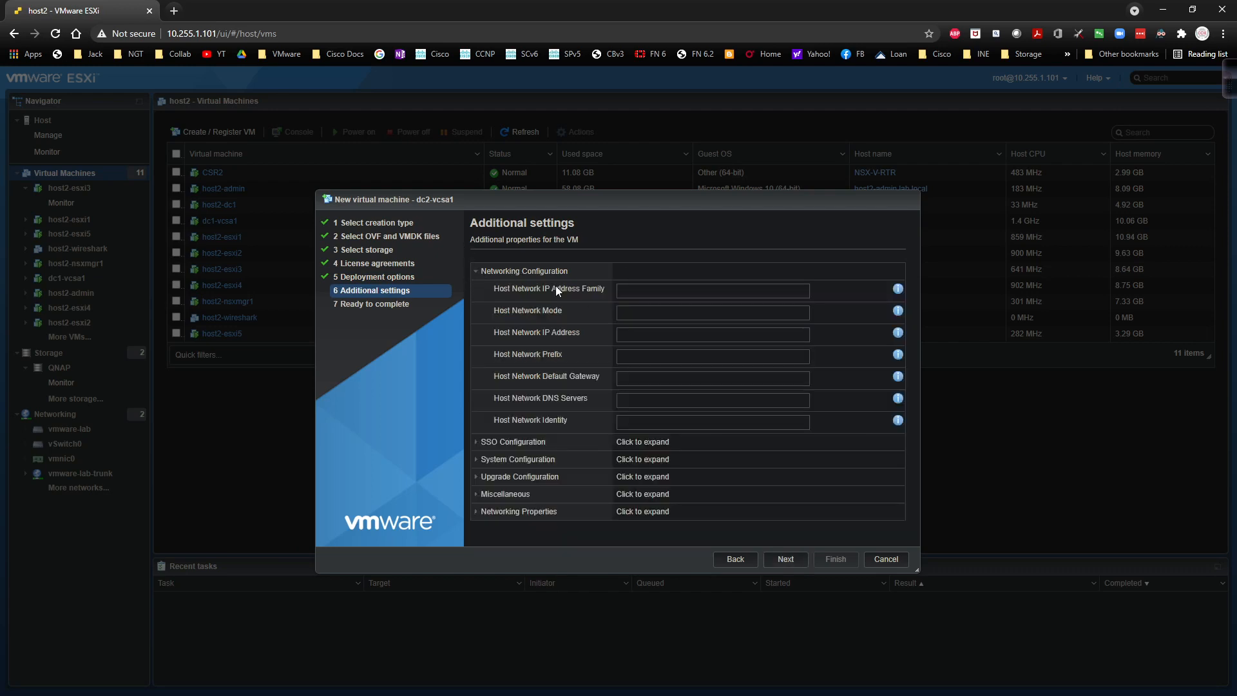
left_click(634, 289)
Step: Check the lab.local host records in DNS Manager over the remote desktop session
key("alt+Tab")
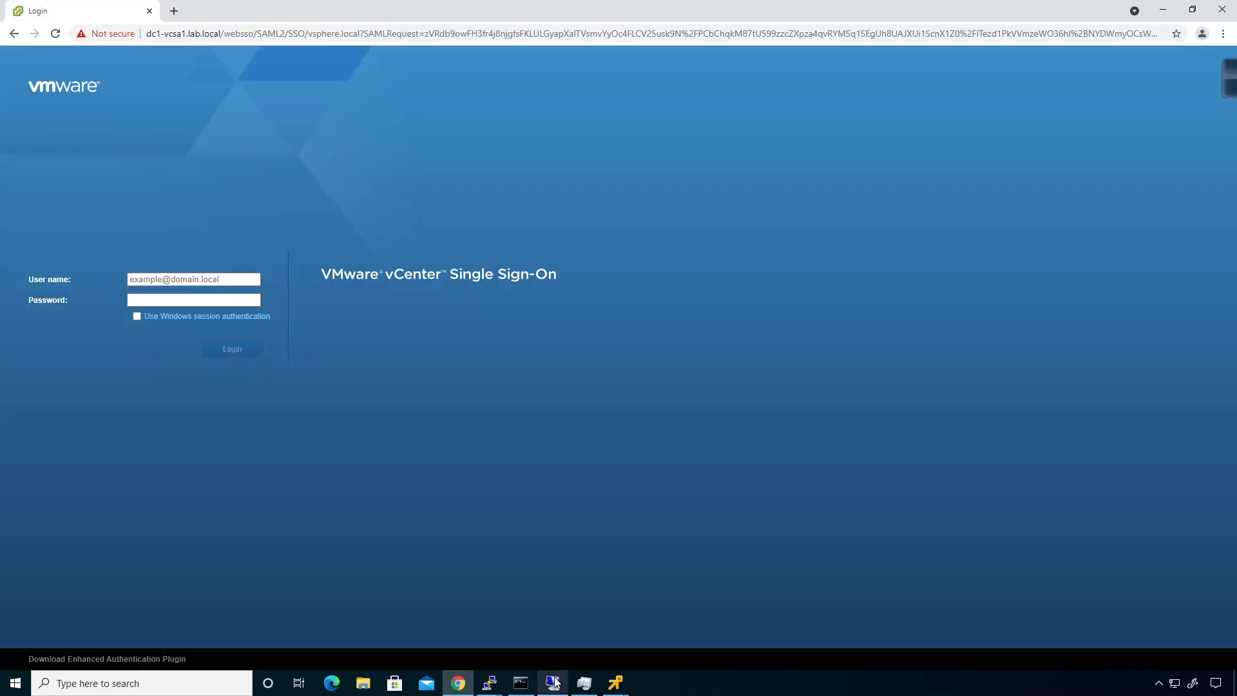
left_click(554, 682)
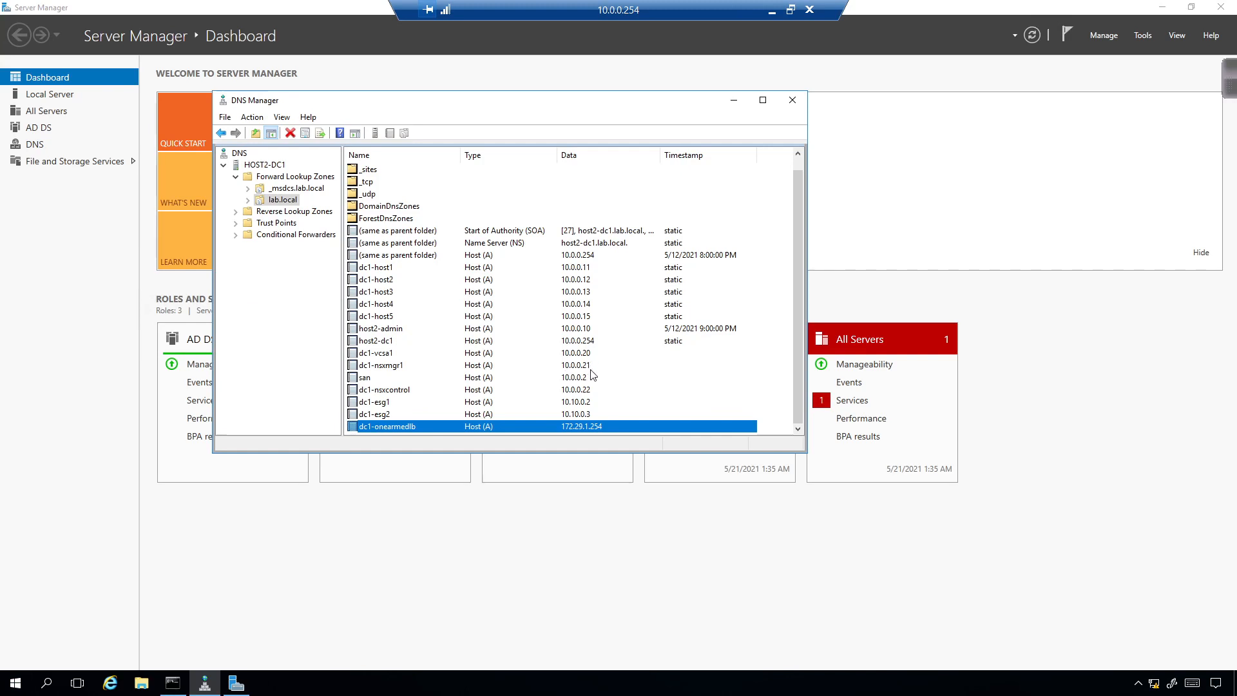
left_click(777, 11)
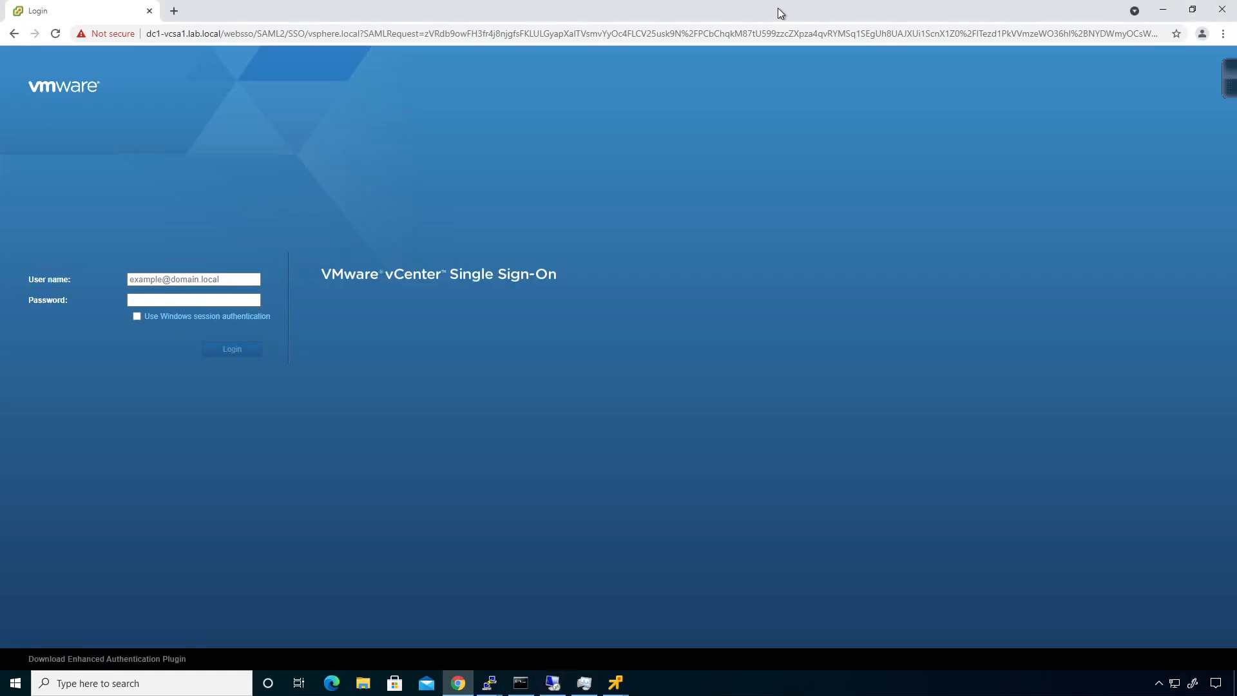
Step: Cancel the ESXi new-VM wizard and bring up File Explorer
left_click(935, 7)
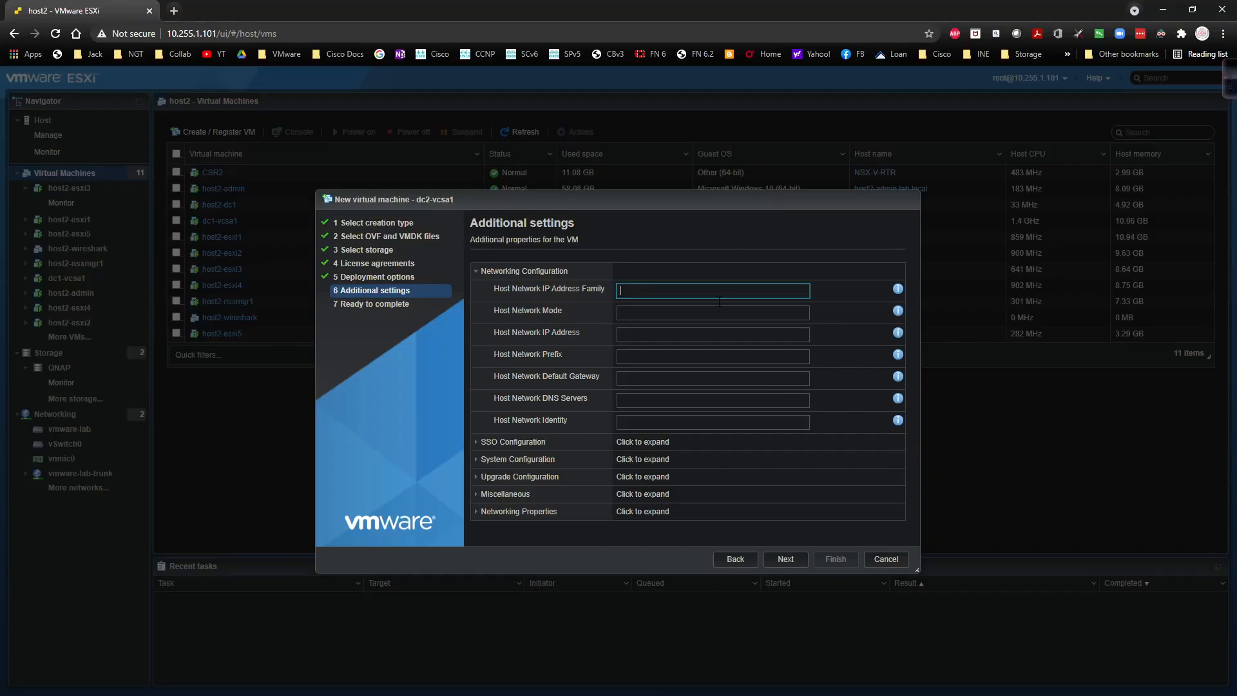
type("10.0.0.30")
left_click(885, 559)
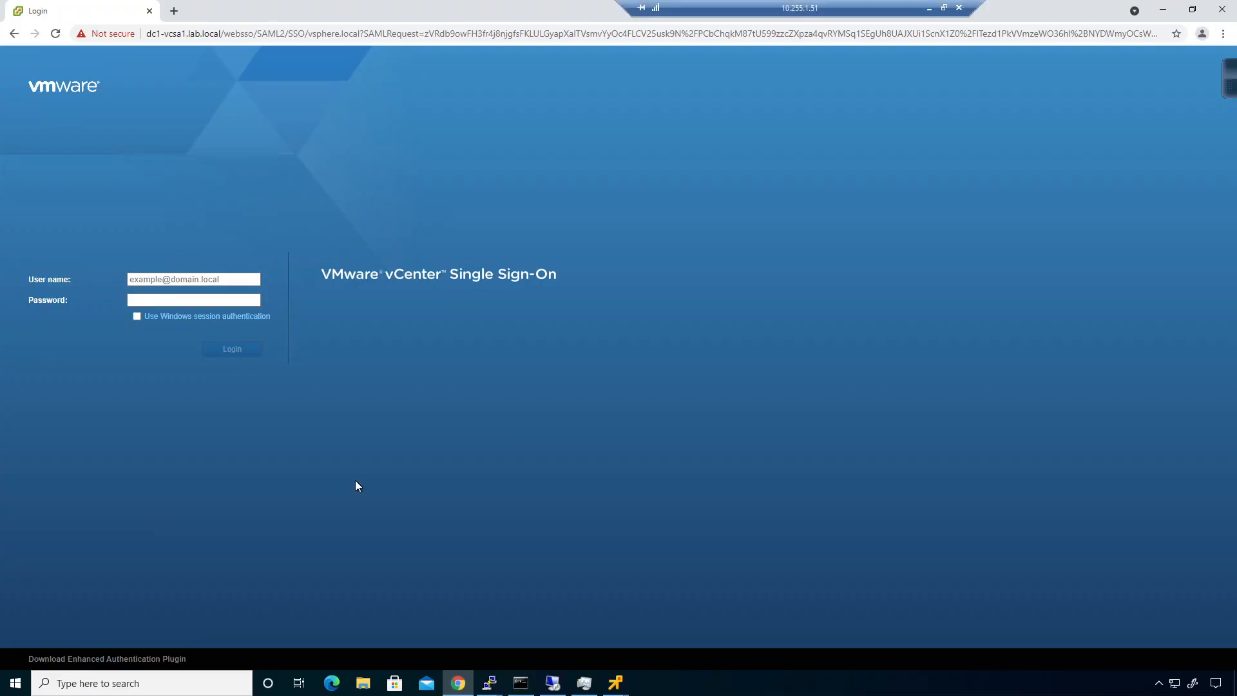
left_click(359, 687)
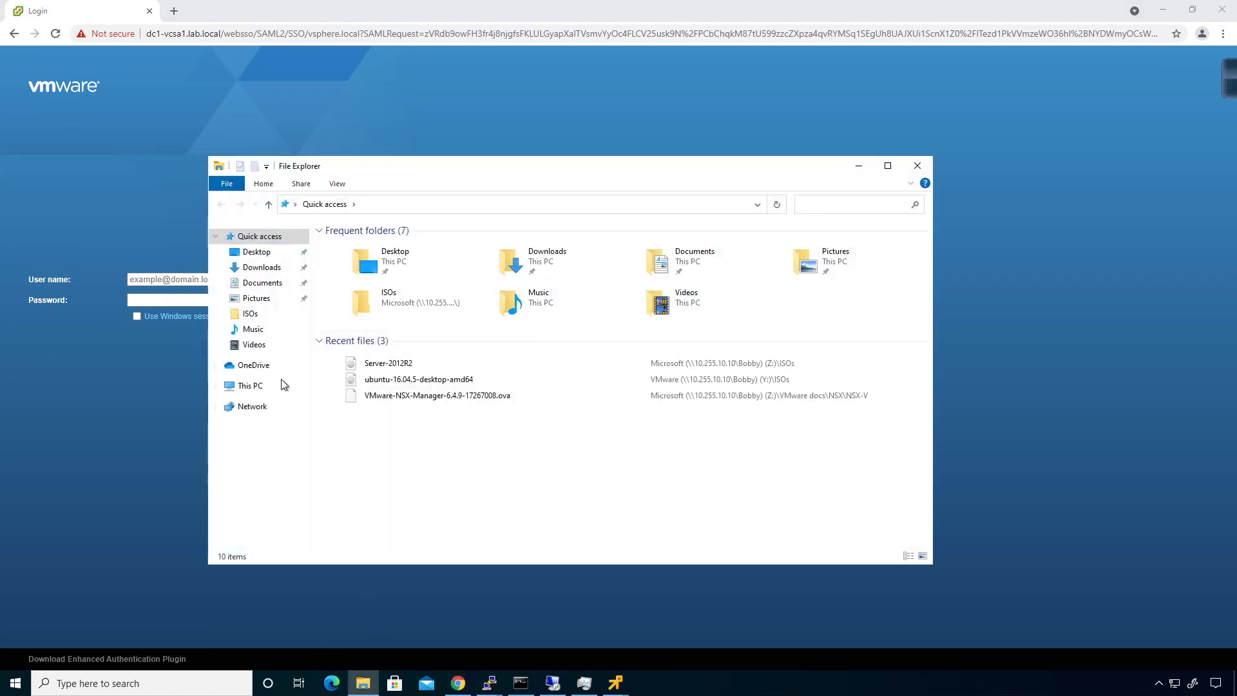
Step: Run the installer from Documents > VCSA 6.7 > vcsa-ui-installer > win32
left_click(264, 285)
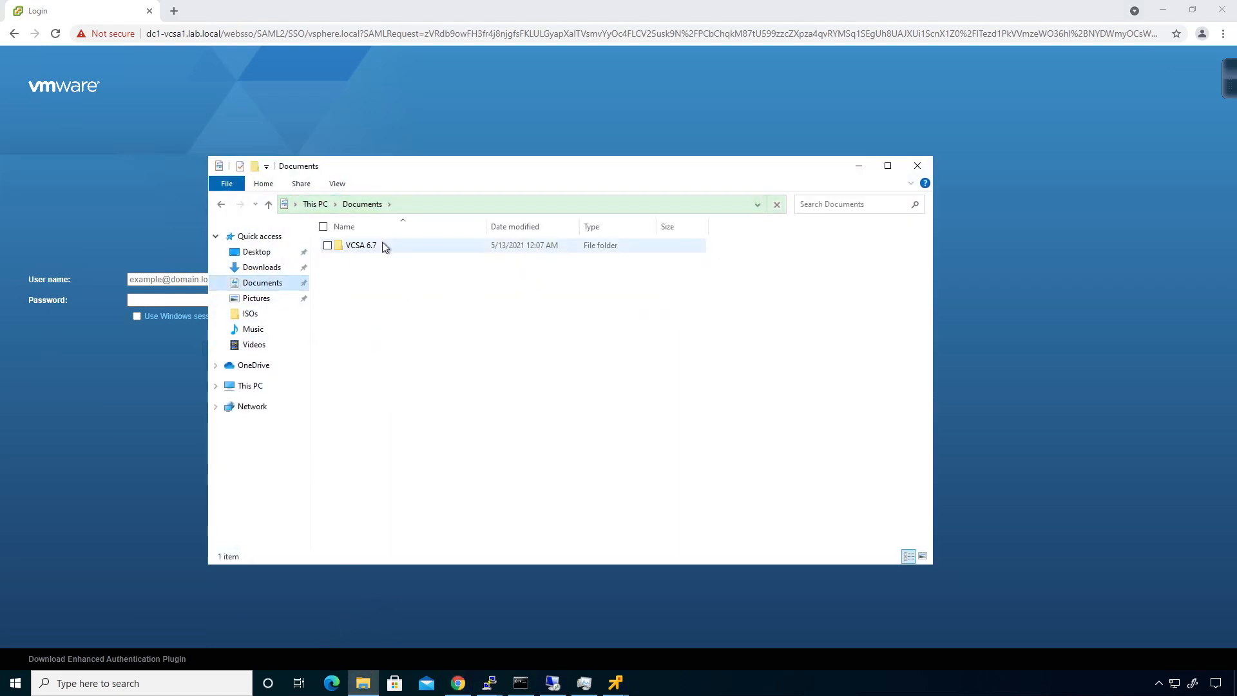
double_click(375, 250)
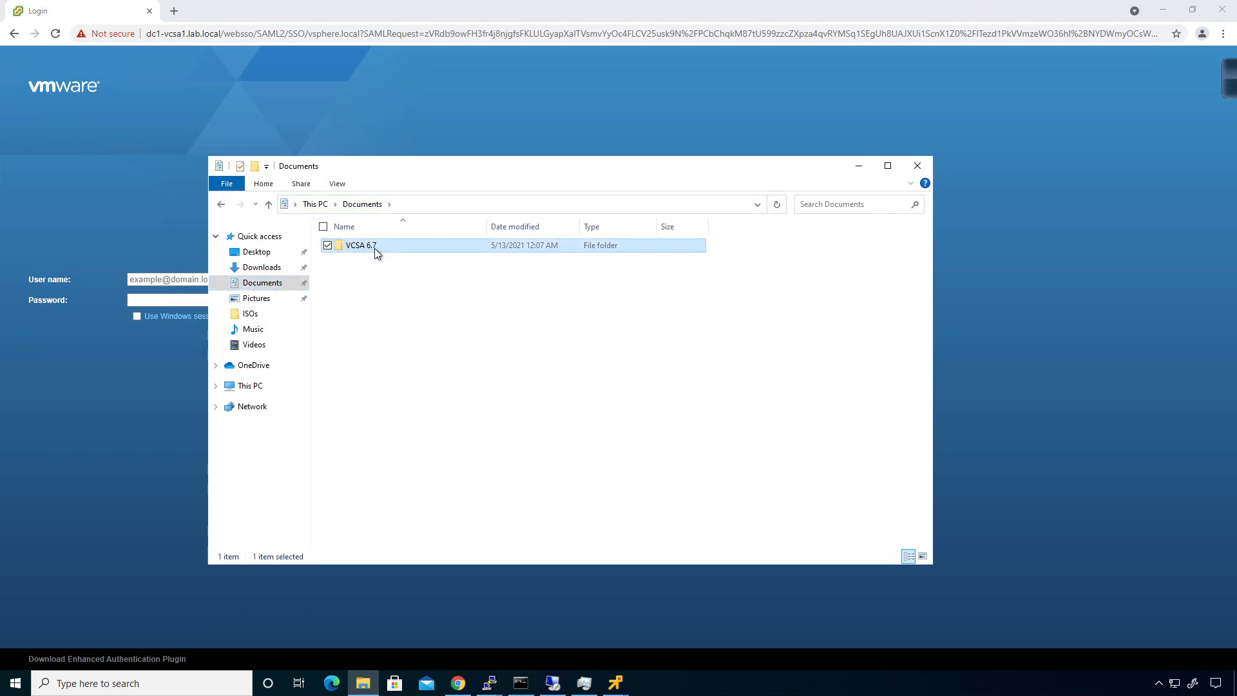
double_click(389, 328)
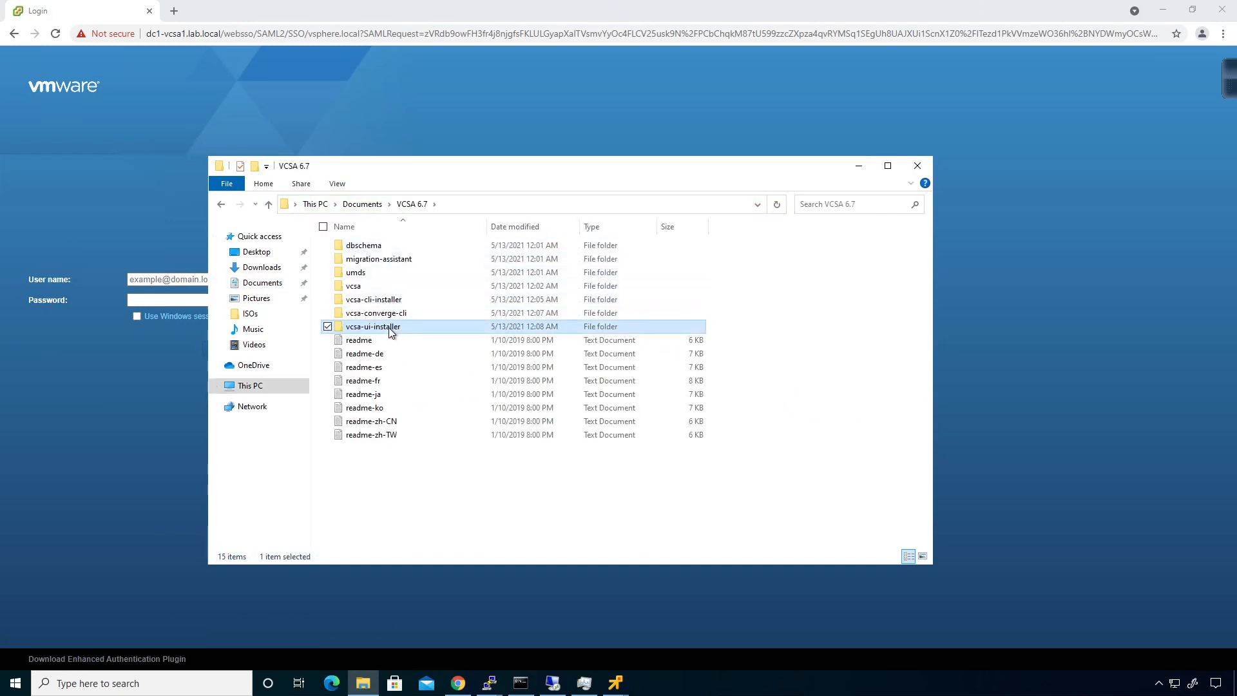
double_click(374, 276)
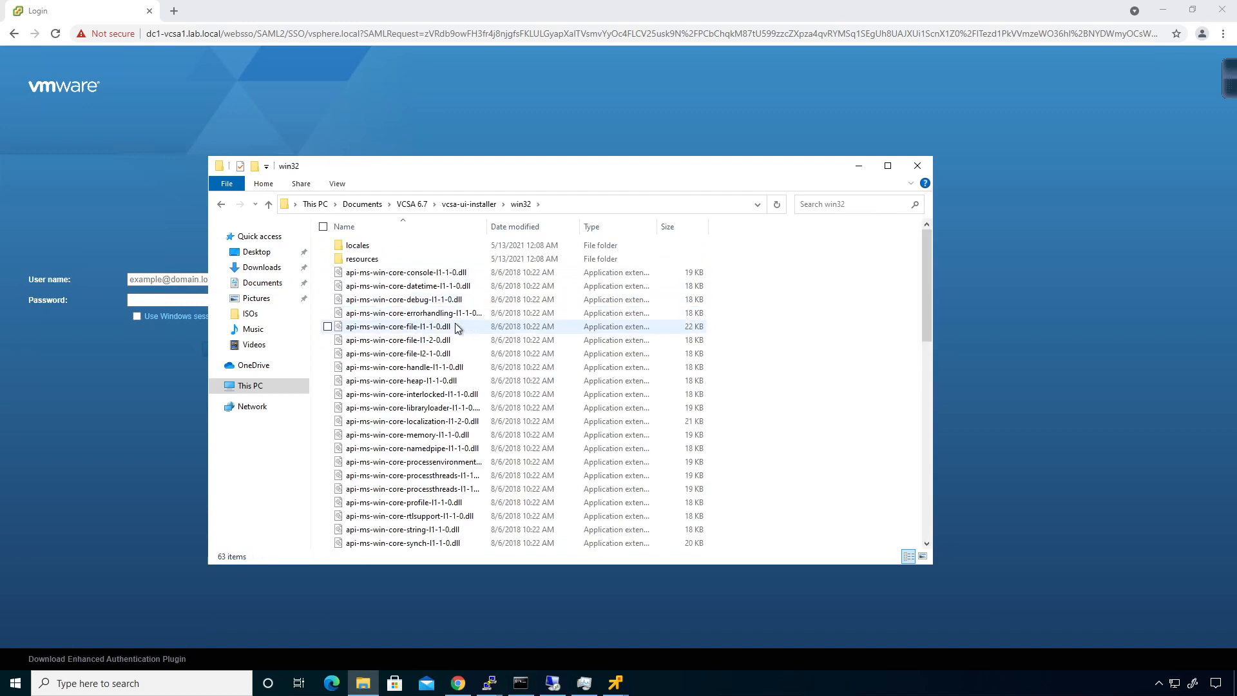
scroll(445, 315, "down", 9)
scroll(449, 322, "down", 5)
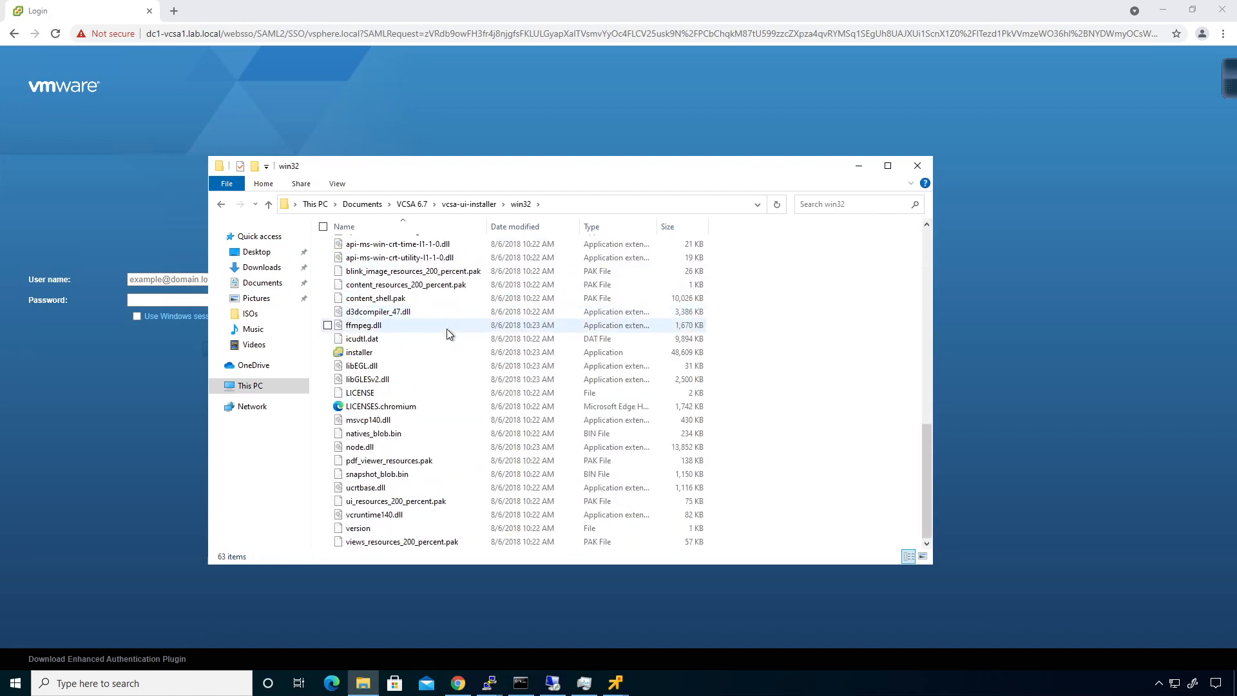
double_click(402, 357)
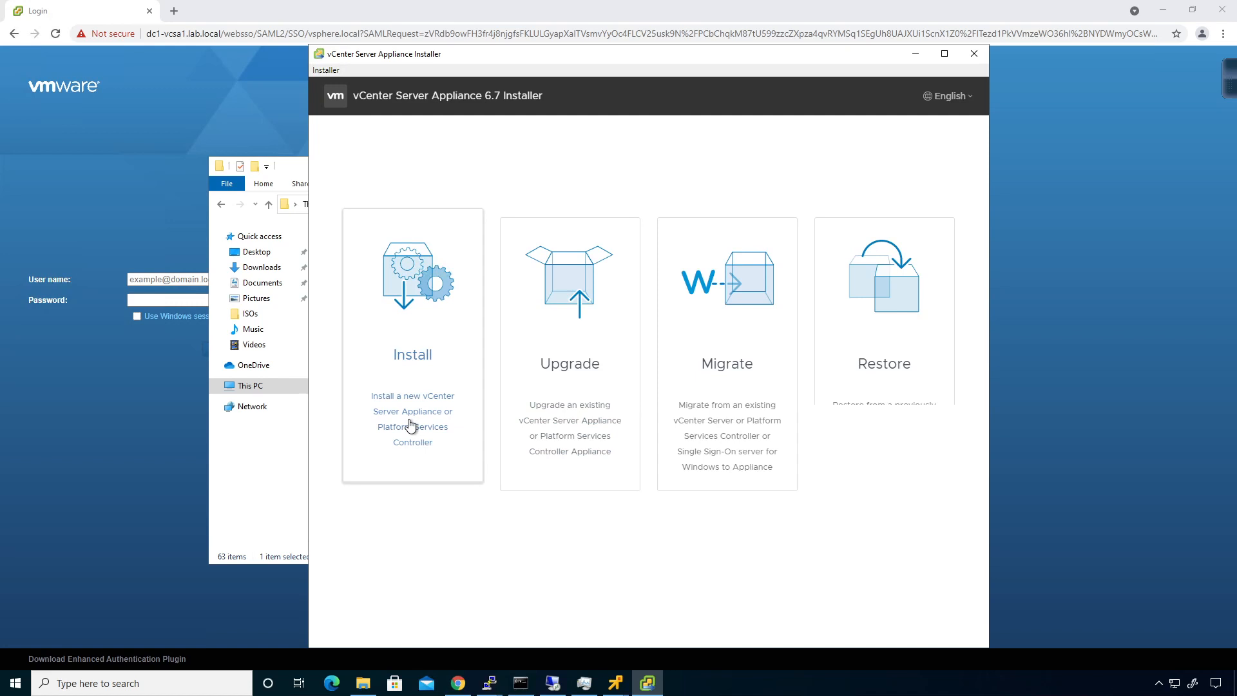
Step: Start a new install, accept the licence, and keep the embedded PSC deployment type
left_click(410, 425)
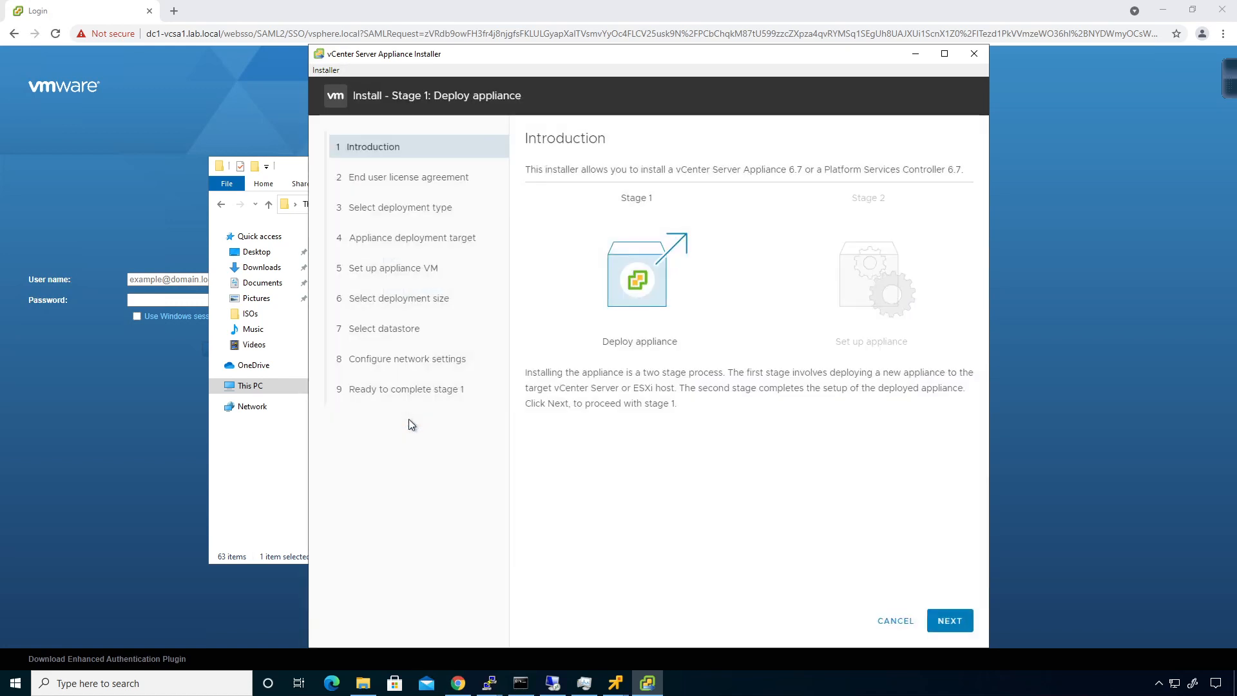
left_click(950, 621)
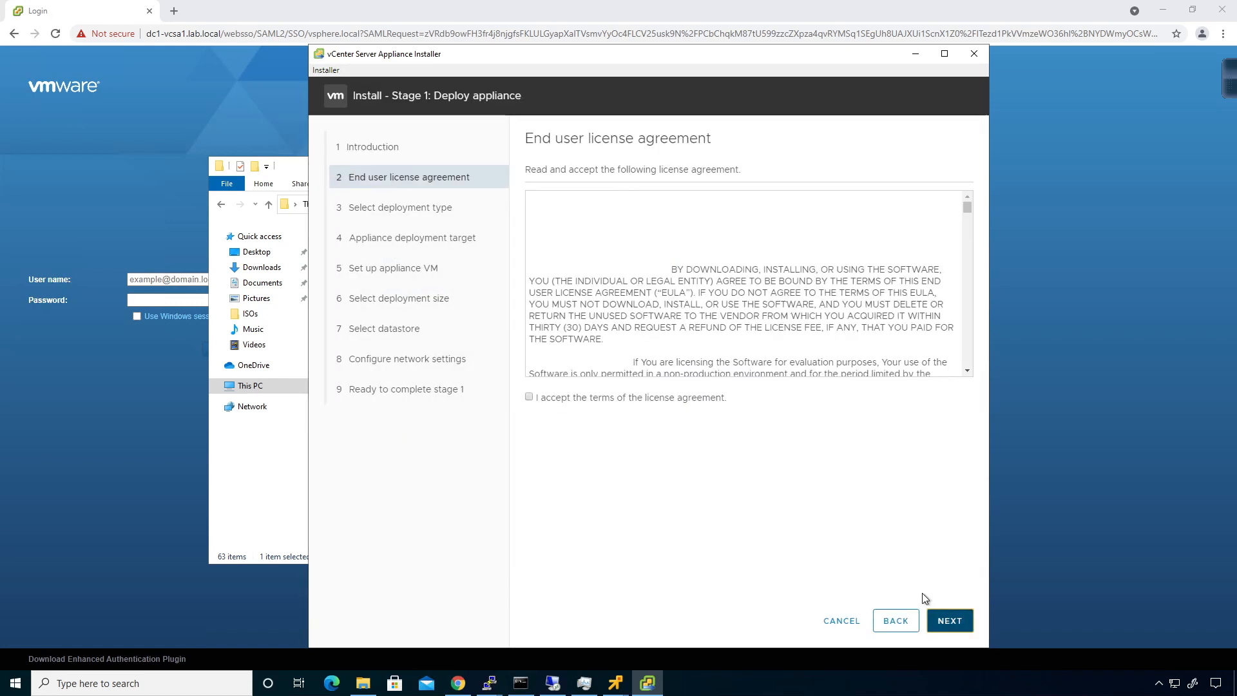
left_click(563, 405)
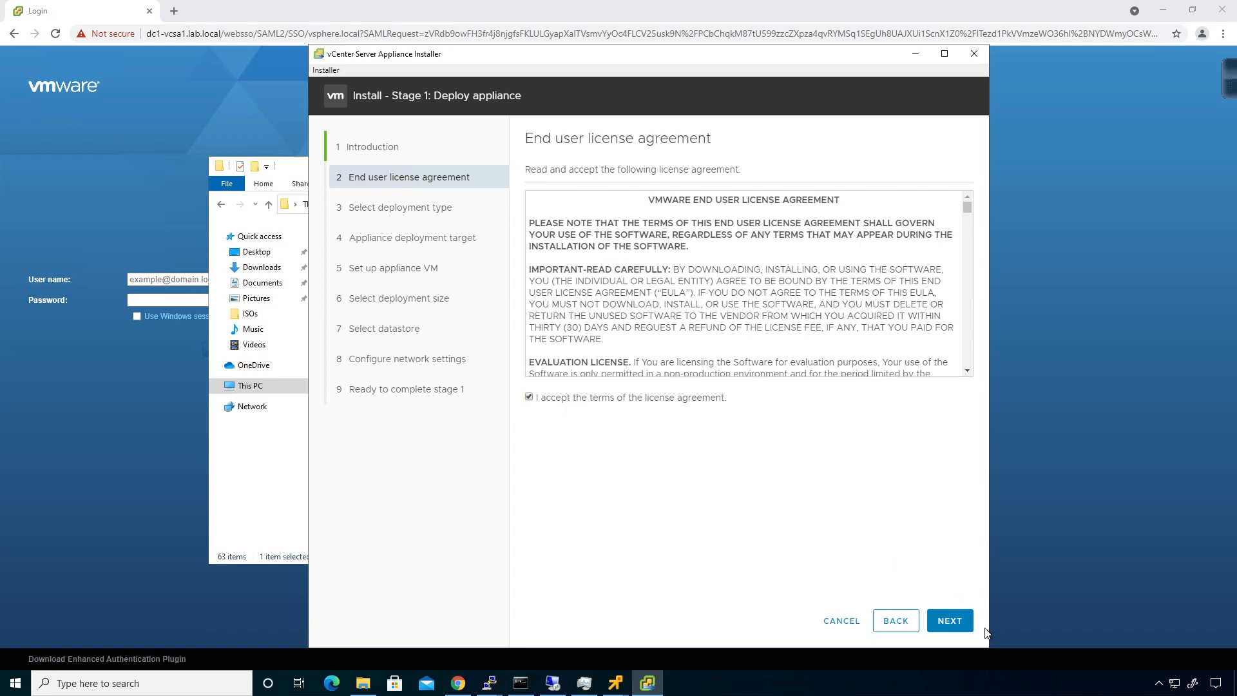
left_click(950, 620)
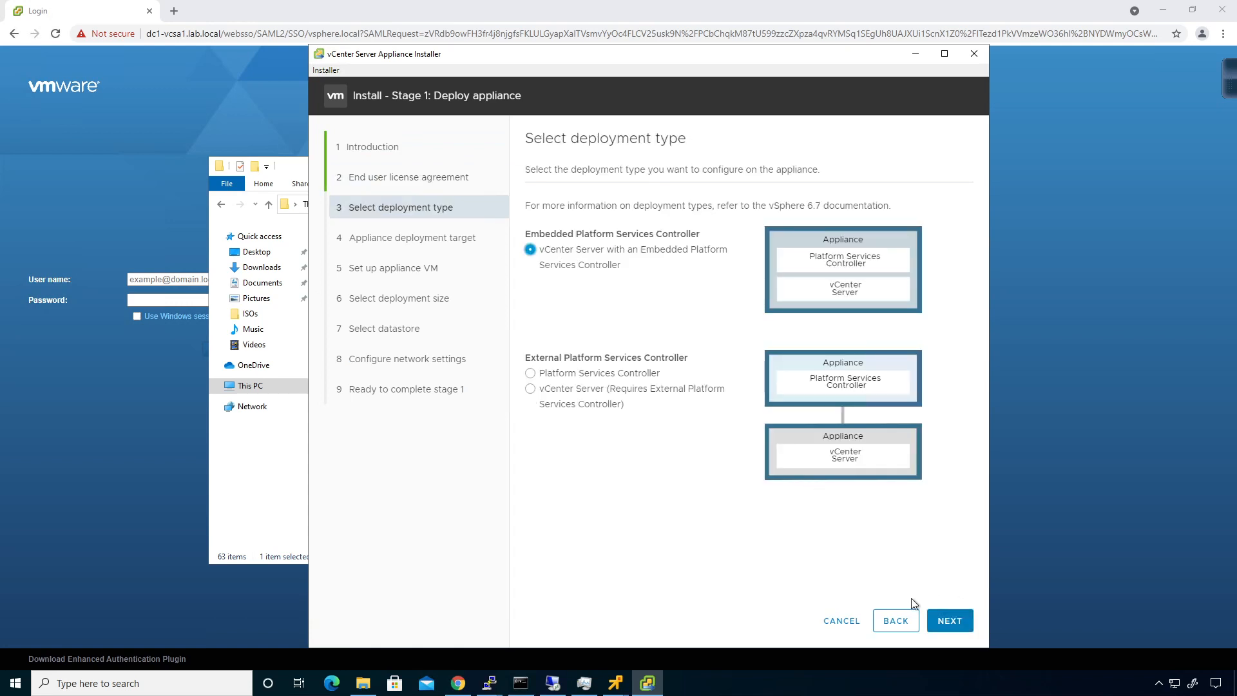
left_click(942, 618)
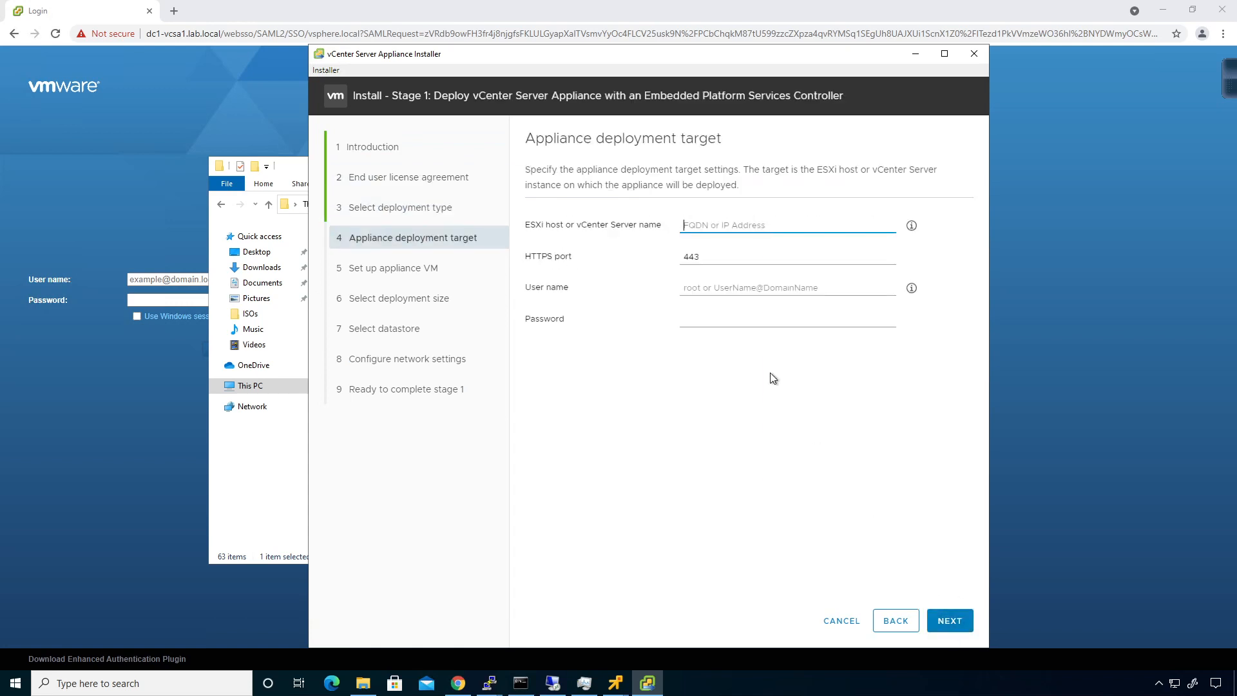
Step: Target ESXi host 10.255.1.101 as root with its password and trust its certificate
type("10.255.1.")
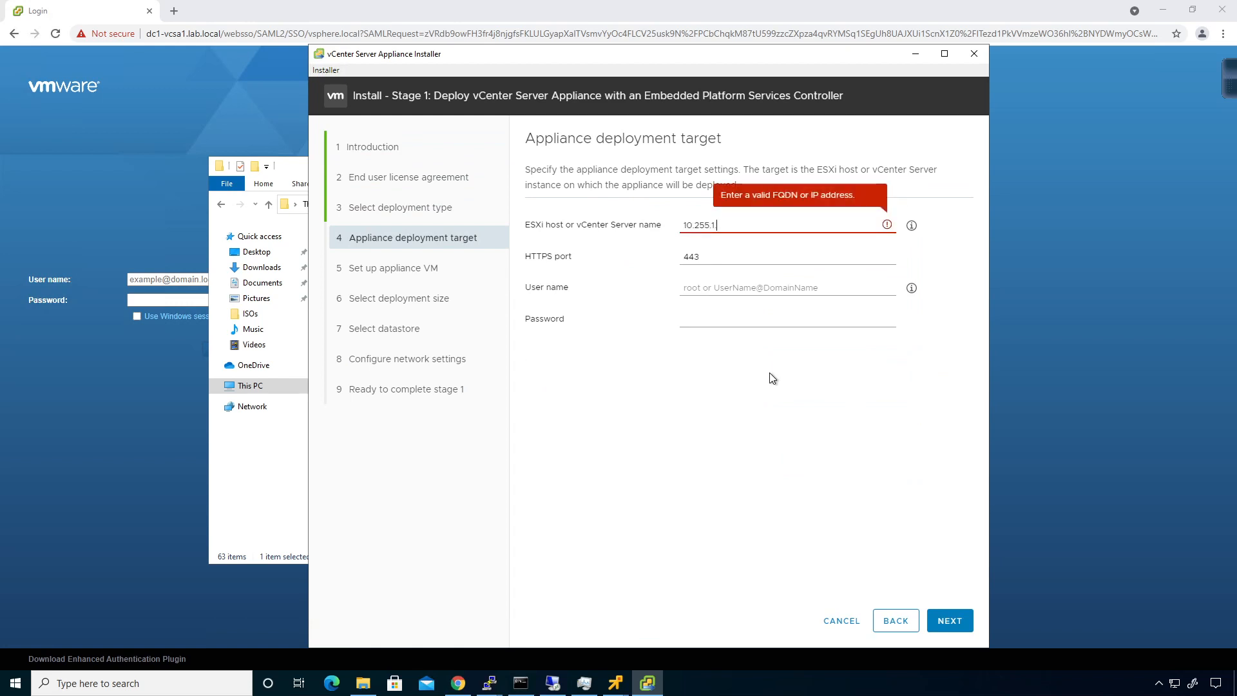
type("101")
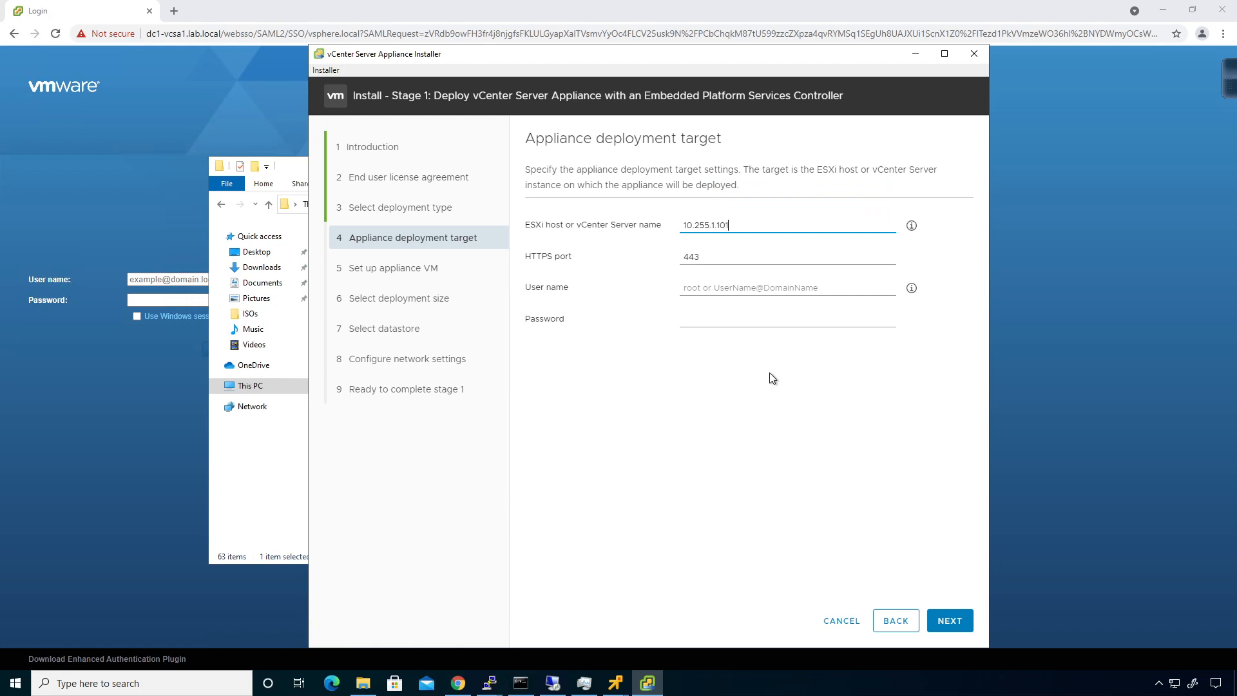
key("Tab")
key("Tab")
type("root")
key("Tab")
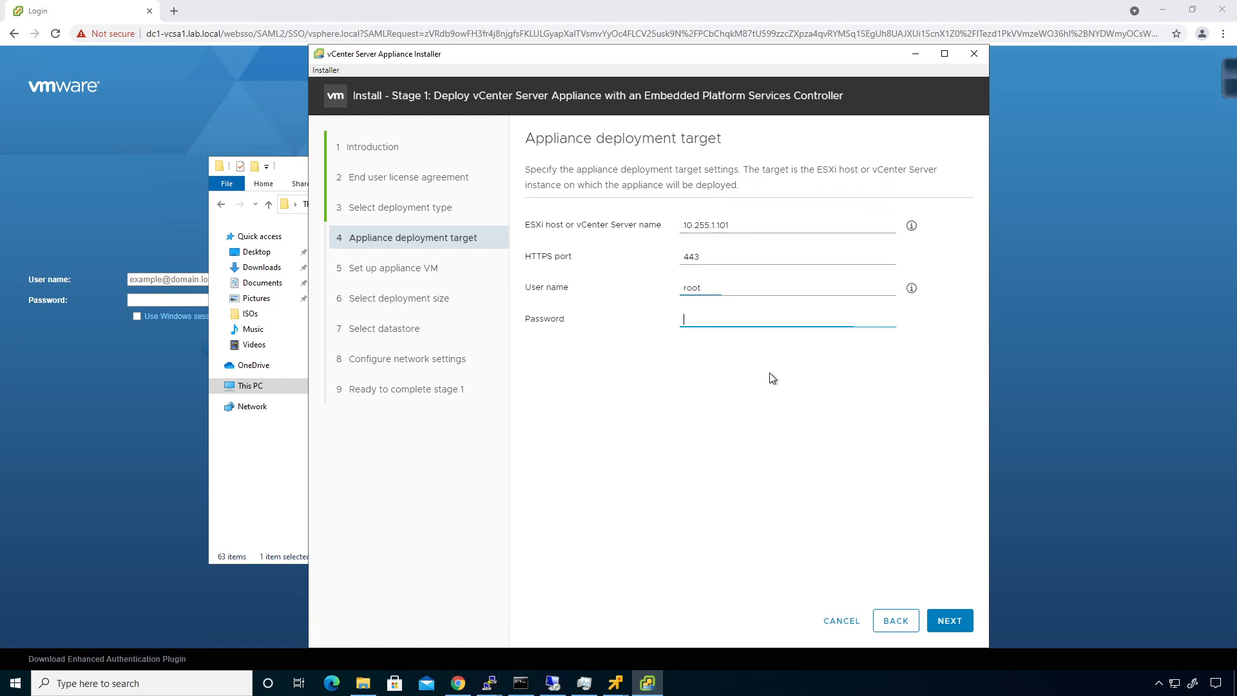
type("VMware1!")
left_click(951, 633)
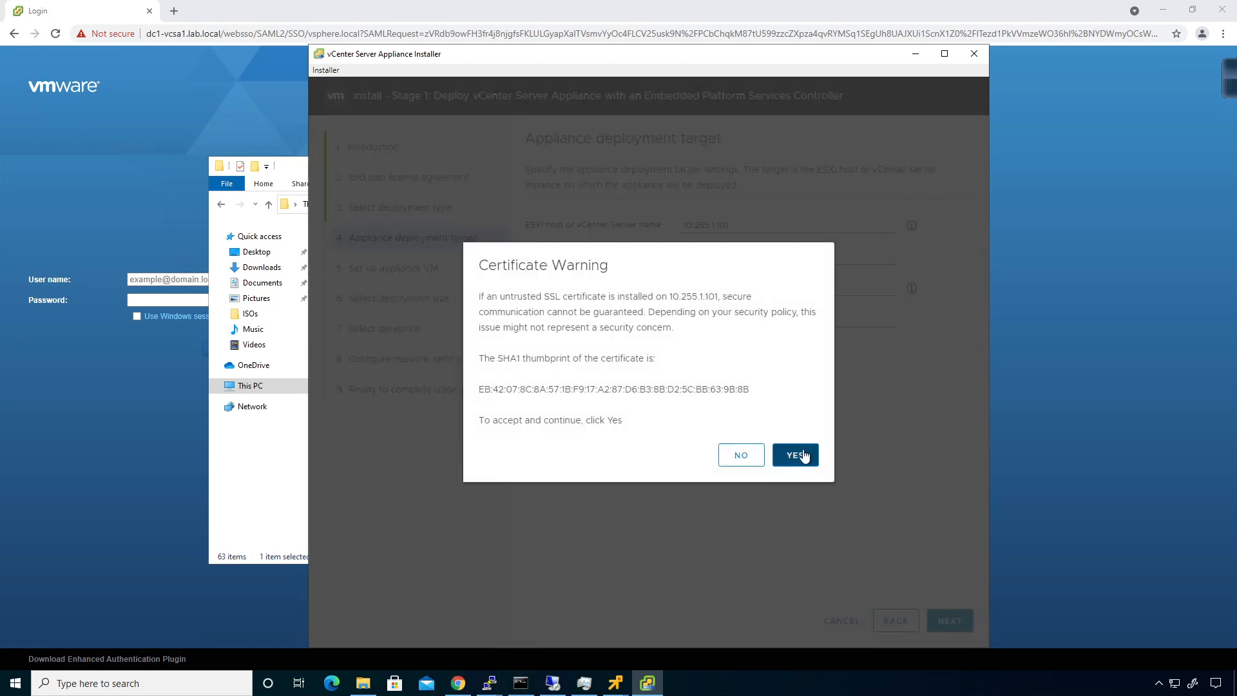
left_click(799, 454)
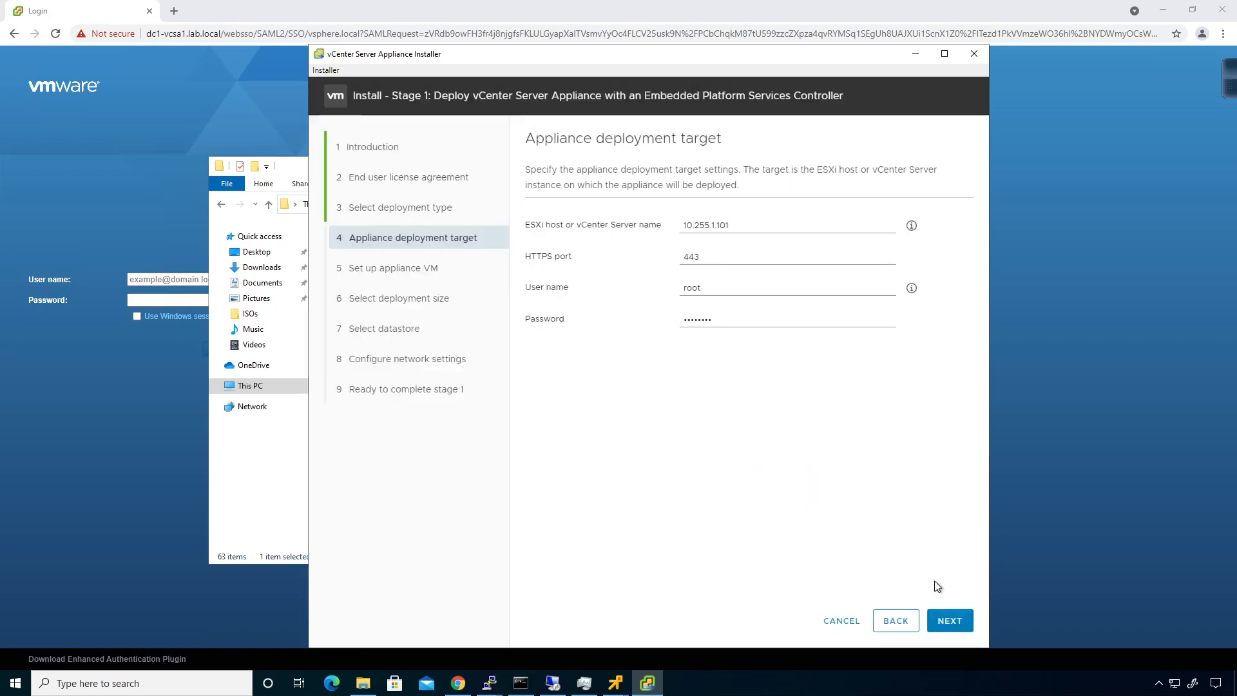
left_click(950, 618)
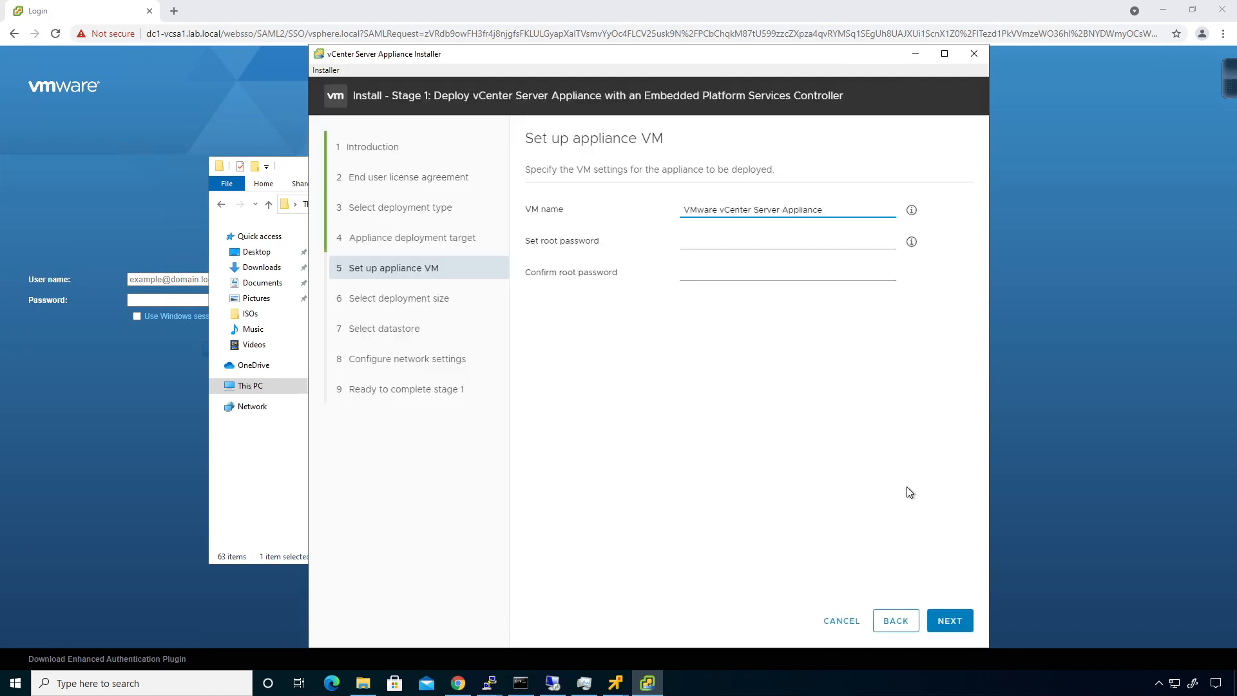
Step: Name the appliance VM dc2-vcsa1 and enter and confirm its root password
key("BackSpace")
key("BackSpace")
key("BackSpace")
key("BackSpace")
key("BackSpace")
key("BackSpace")
key("BackSpace")
key("BackSpace")
key("BackSpace")
key("BackSpace")
key("BackSpace")
key("BackSpace")
key("BackSpace")
key("BackSpace")
key("BackSpace")
key("BackSpace")
key("BackSpace")
key("BackSpace")
key("BackSpace")
key("BackSpace")
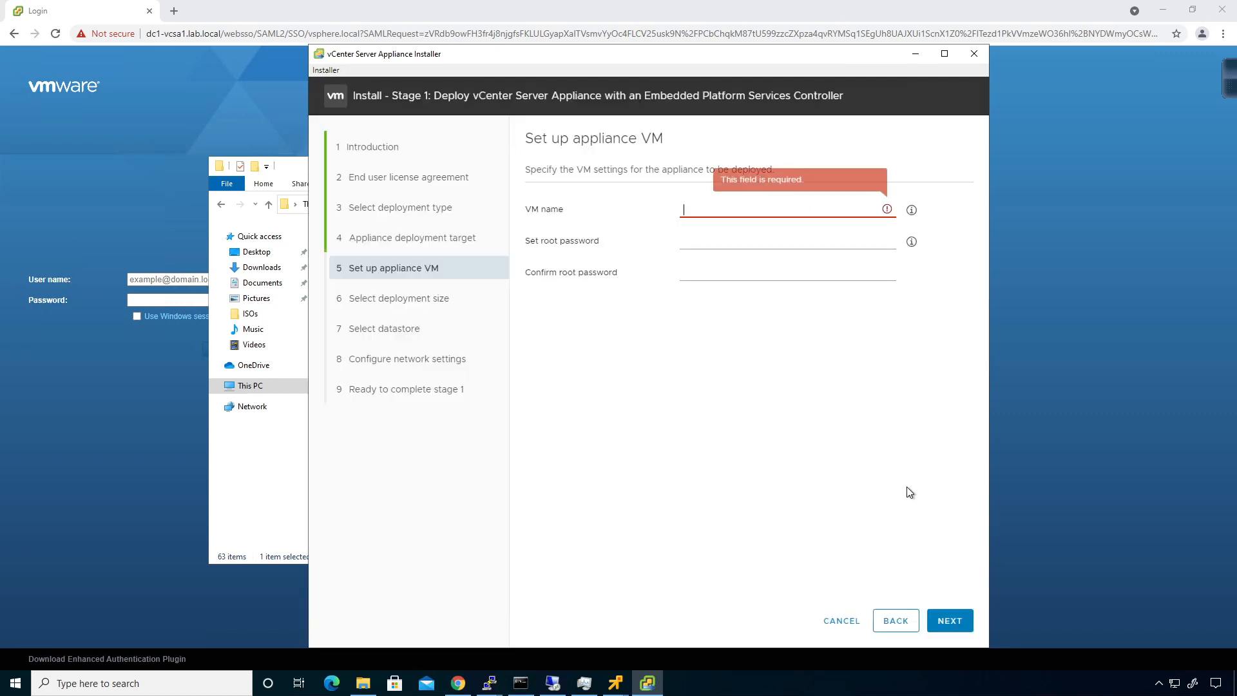
type("dc2-vcsa1")
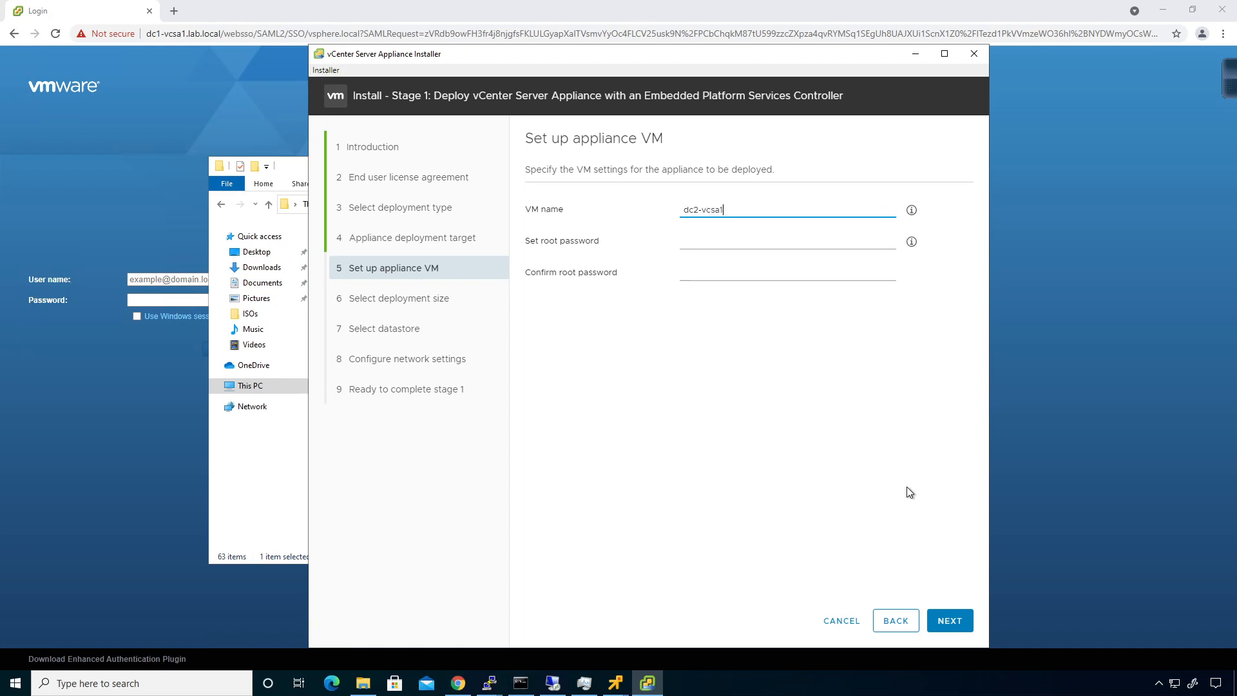
key("Tab")
type("********")
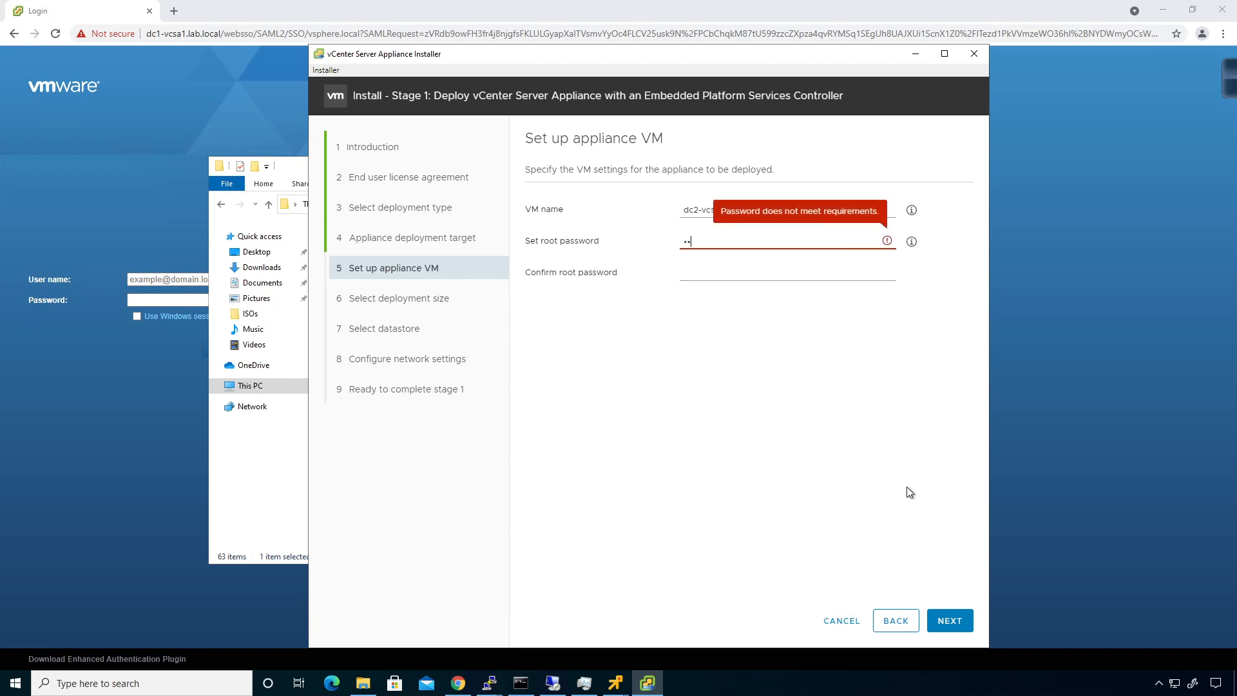
key("Tab")
type("********")
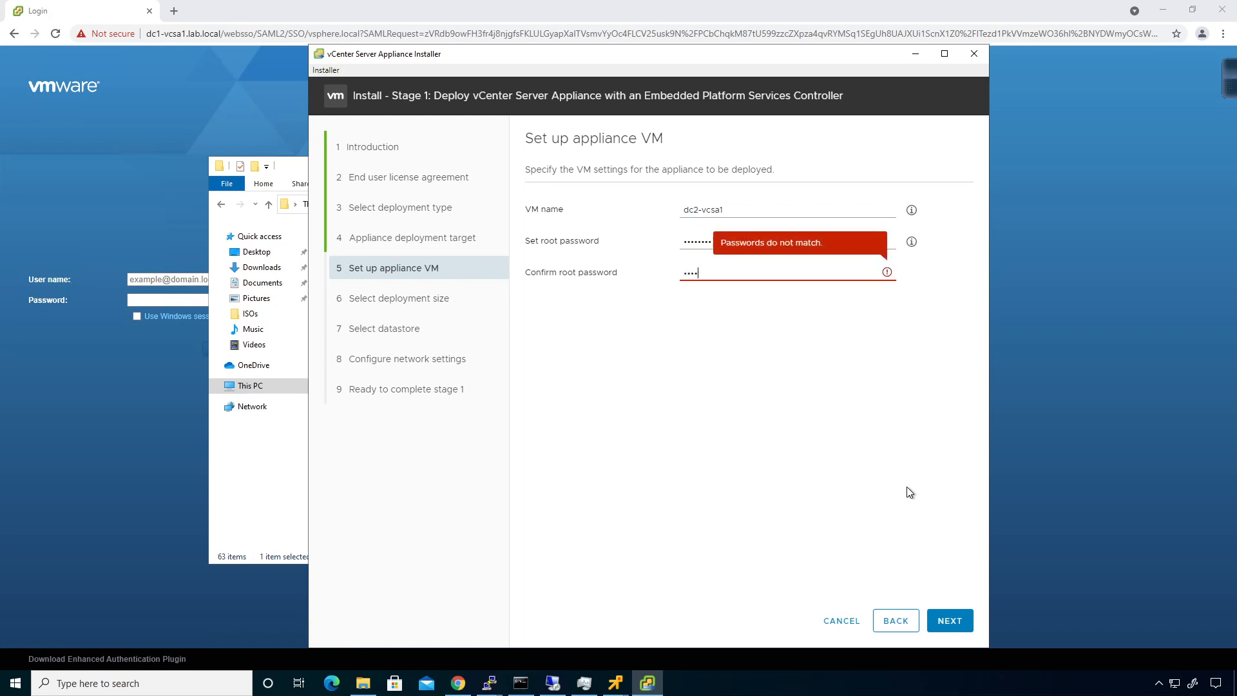
left_click(955, 617)
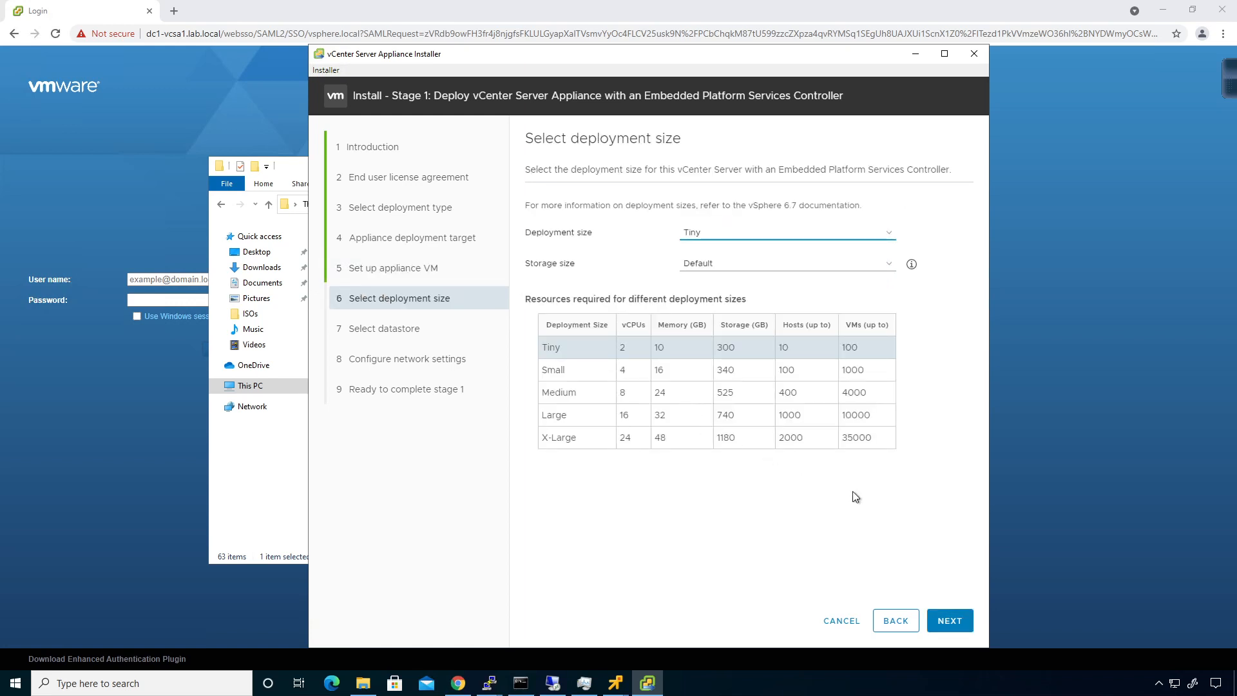
Step: Keep Tiny deployment size and use the QNAP datastore with thin disk mode
left_click(948, 620)
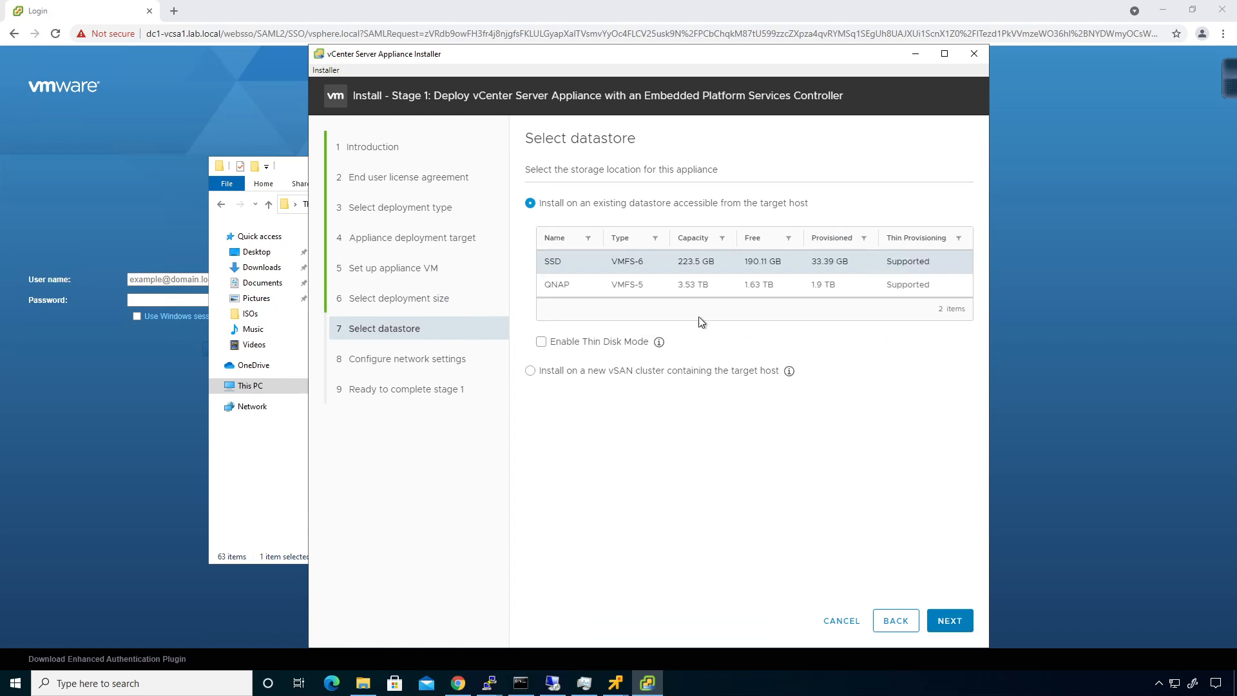
left_click(557, 284)
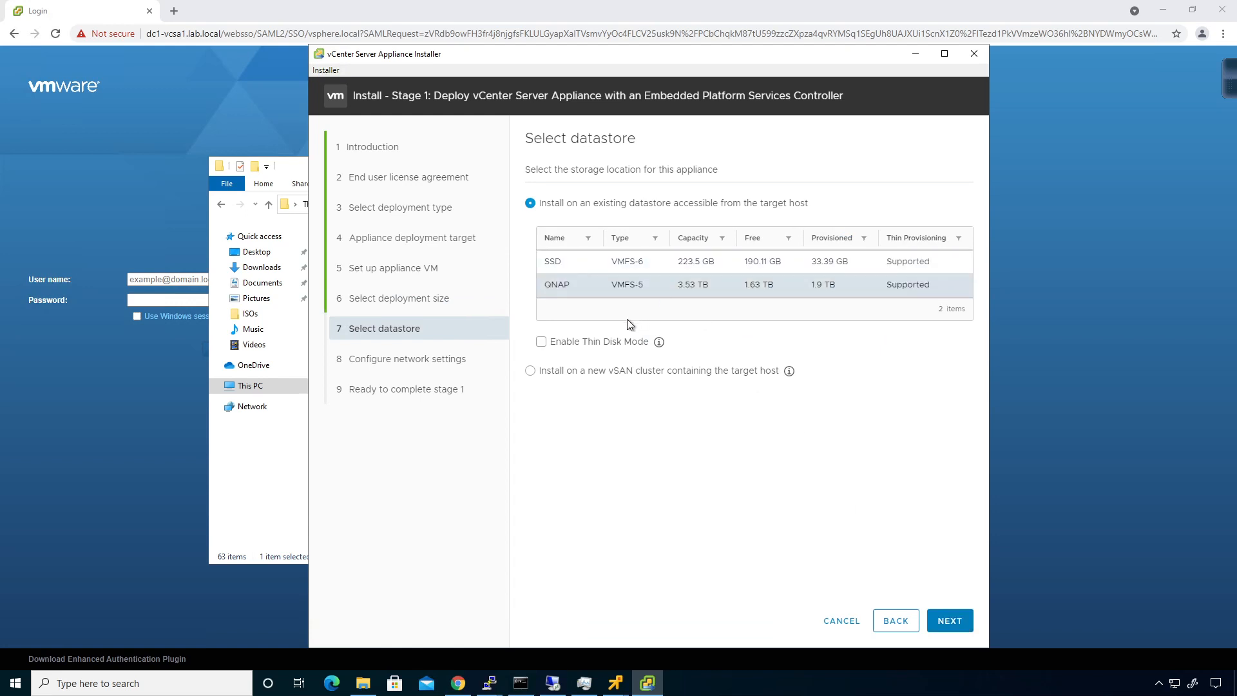
left_click(541, 342)
left_click(952, 622)
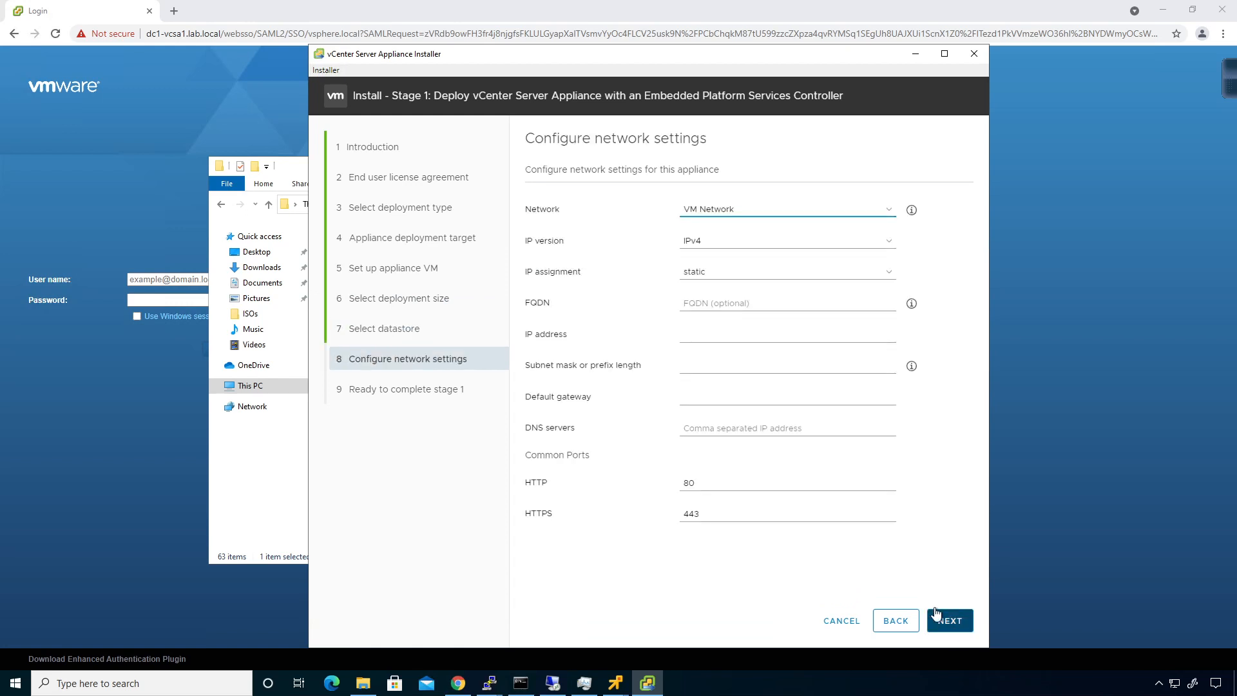
Step: Use vmware-lab-trunk with FQDN dc2-vcsa1.lab.local, IP 10.0.0.30/24, gateway 10.0.0.1, DNS 10.0.0.254, then start deployment
left_click(725, 222)
left_click(728, 249)
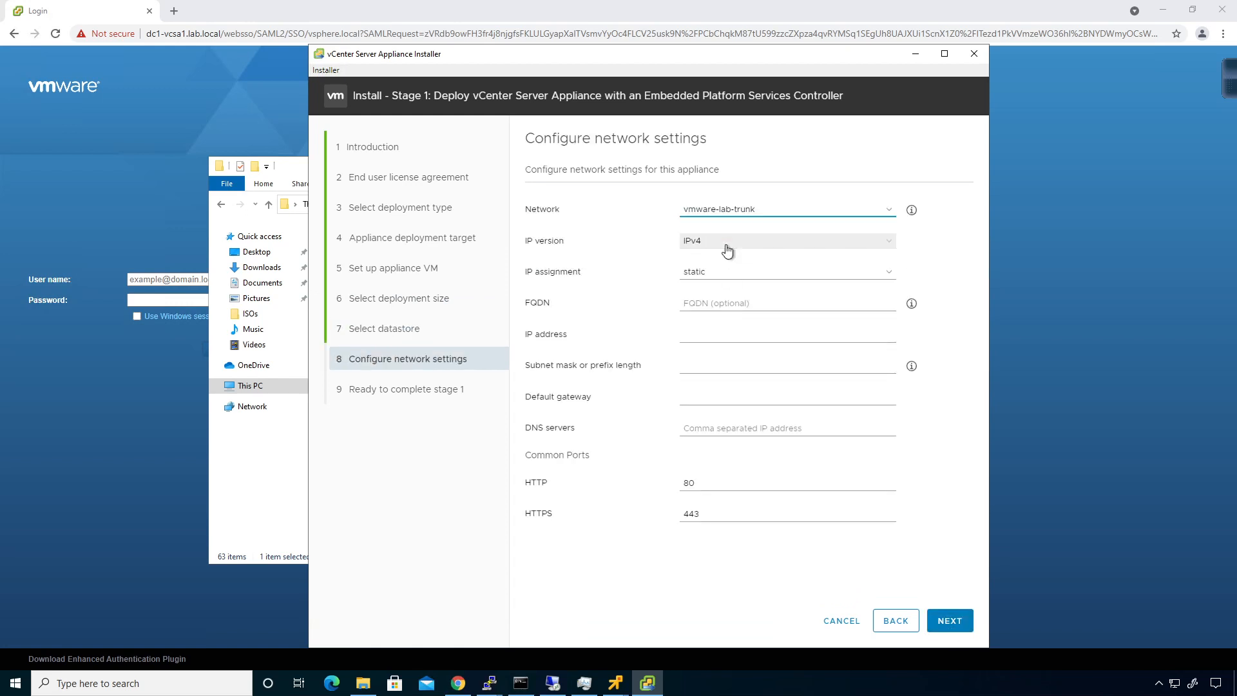
left_click(721, 301)
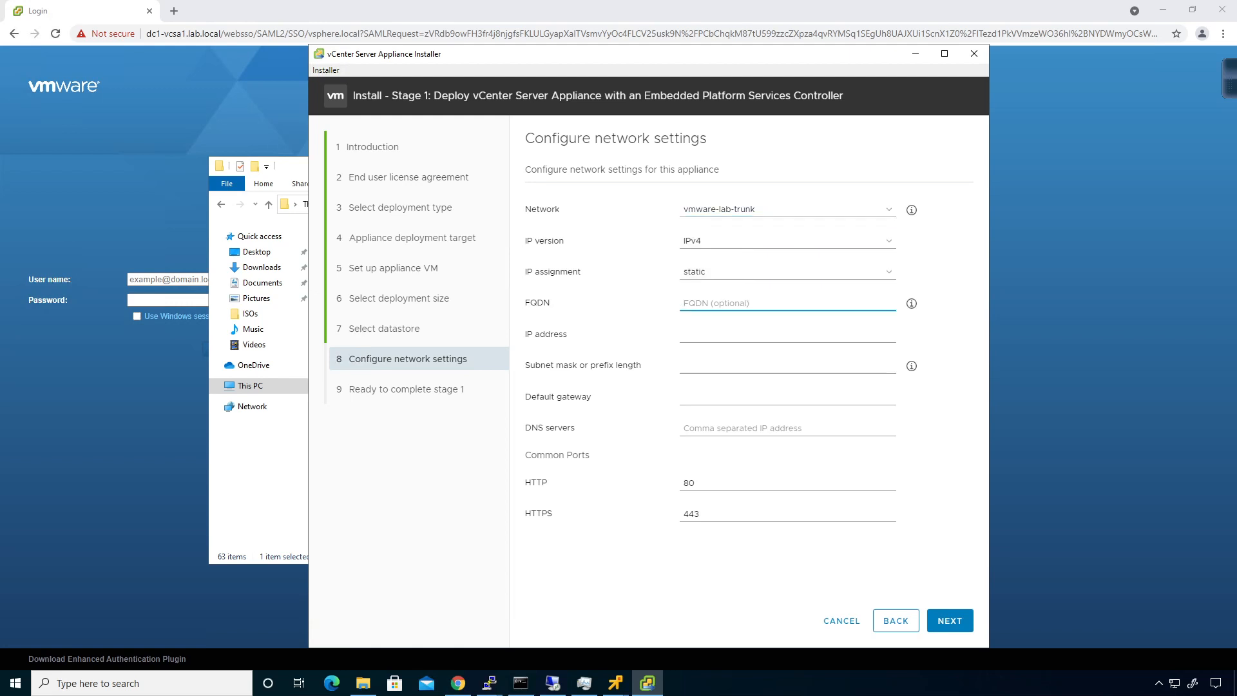
type("dc2-vcsa")
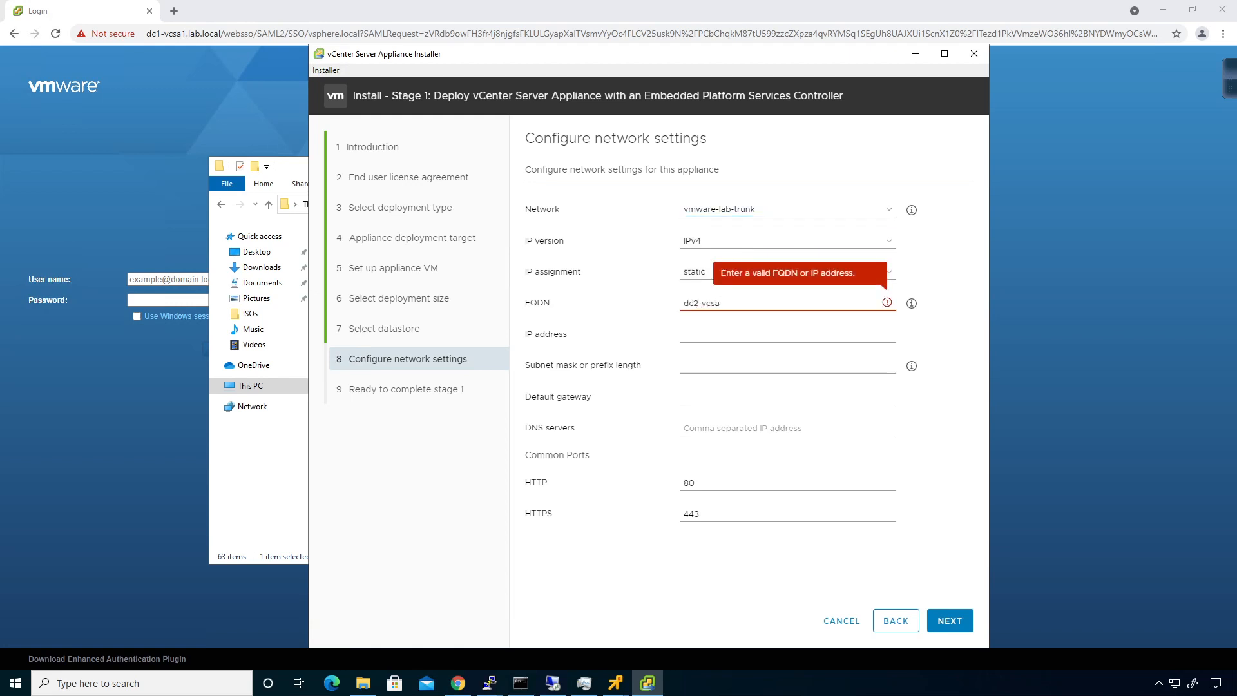
type("1.lab.local")
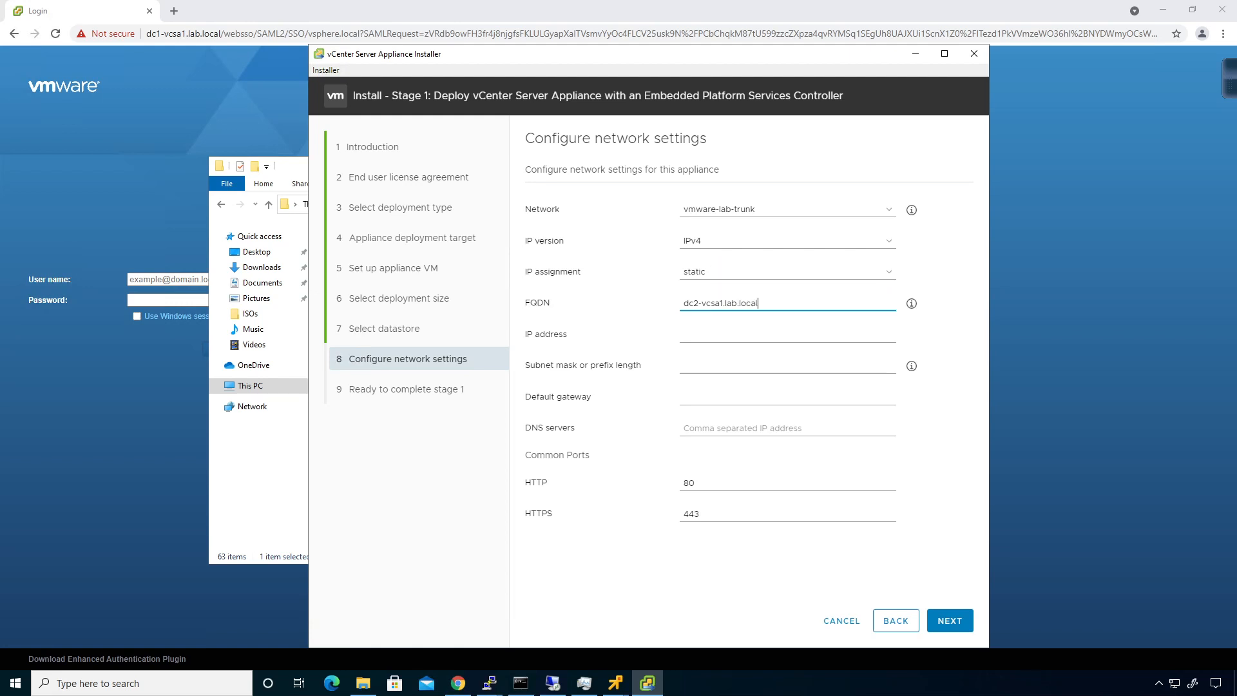
key("Tab")
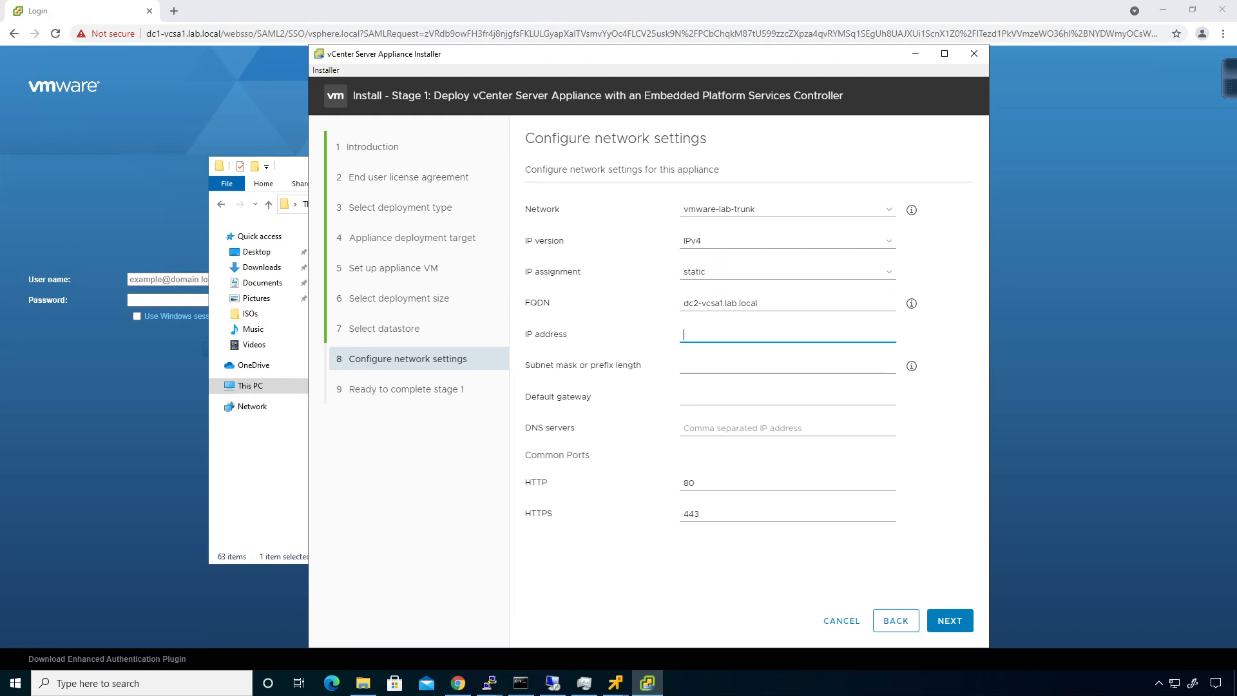
type("10.0.0.30")
key("Tab")
type("24")
key("Tab")
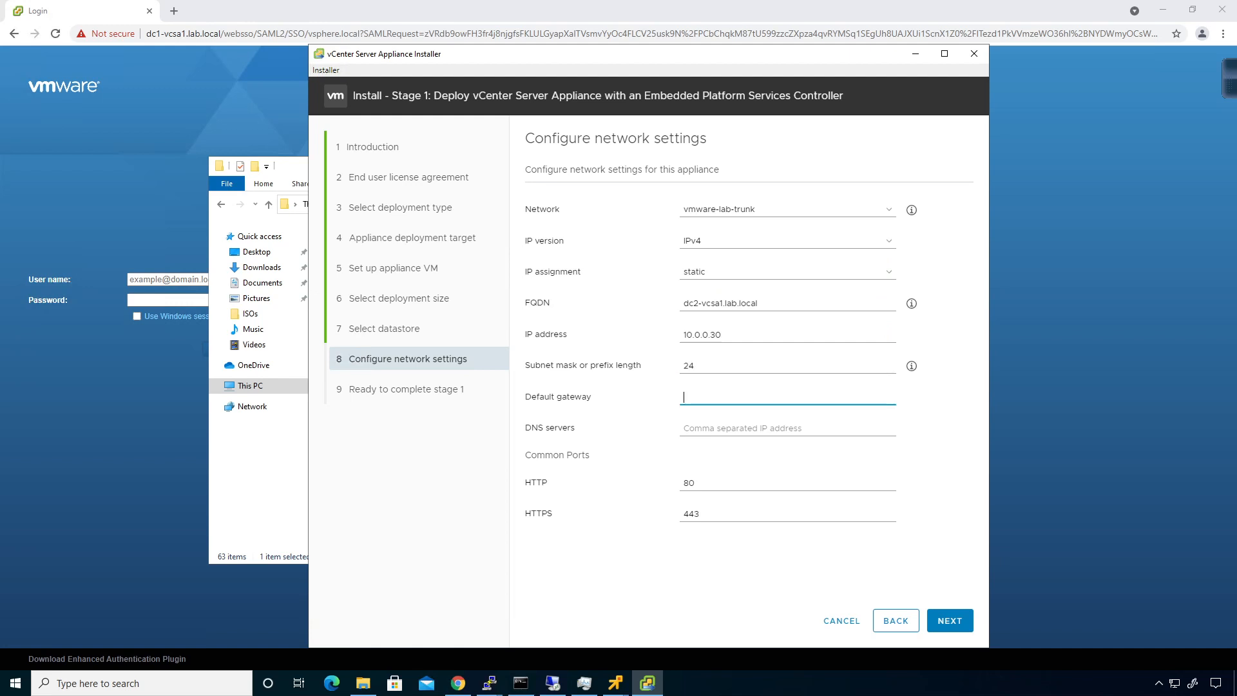
type("10.0.0.1")
key("Tab")
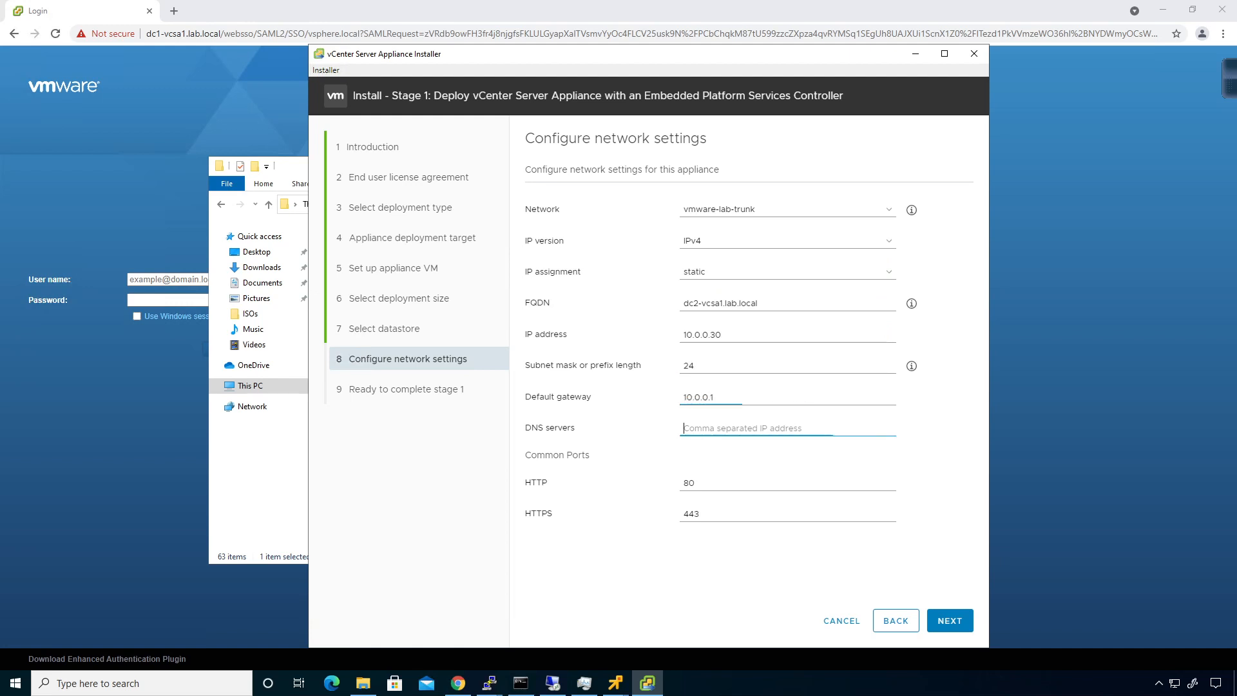
type("10.0.0.")
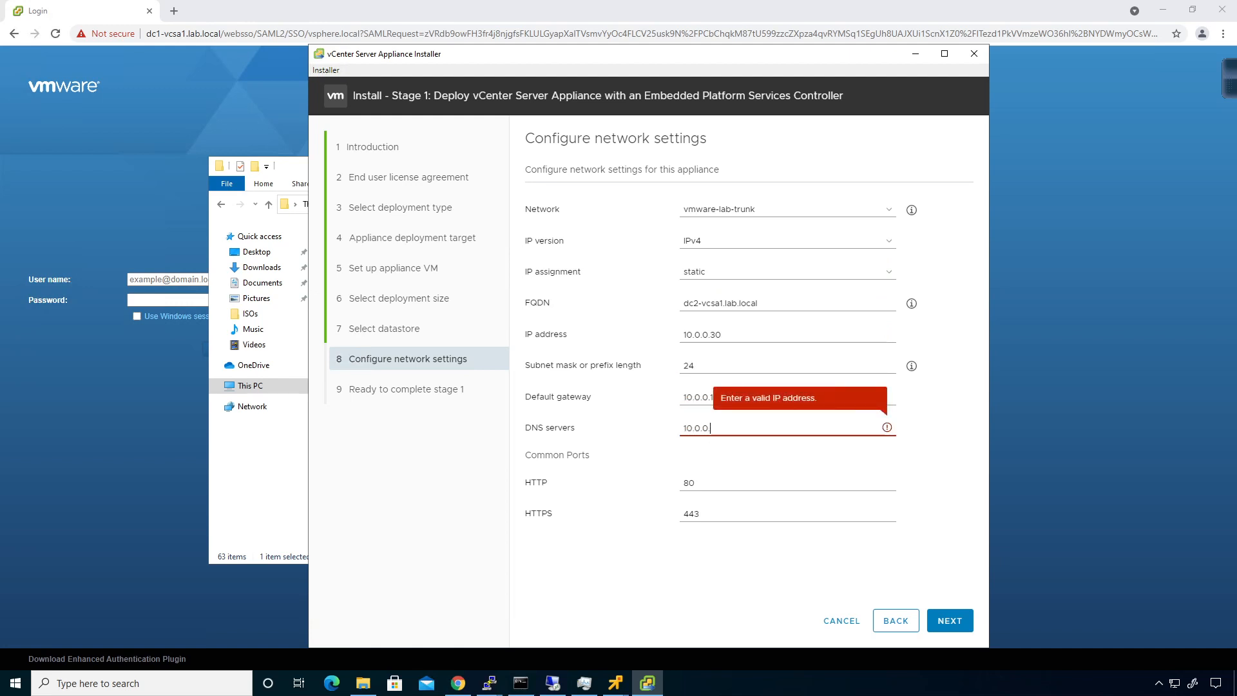
type("254")
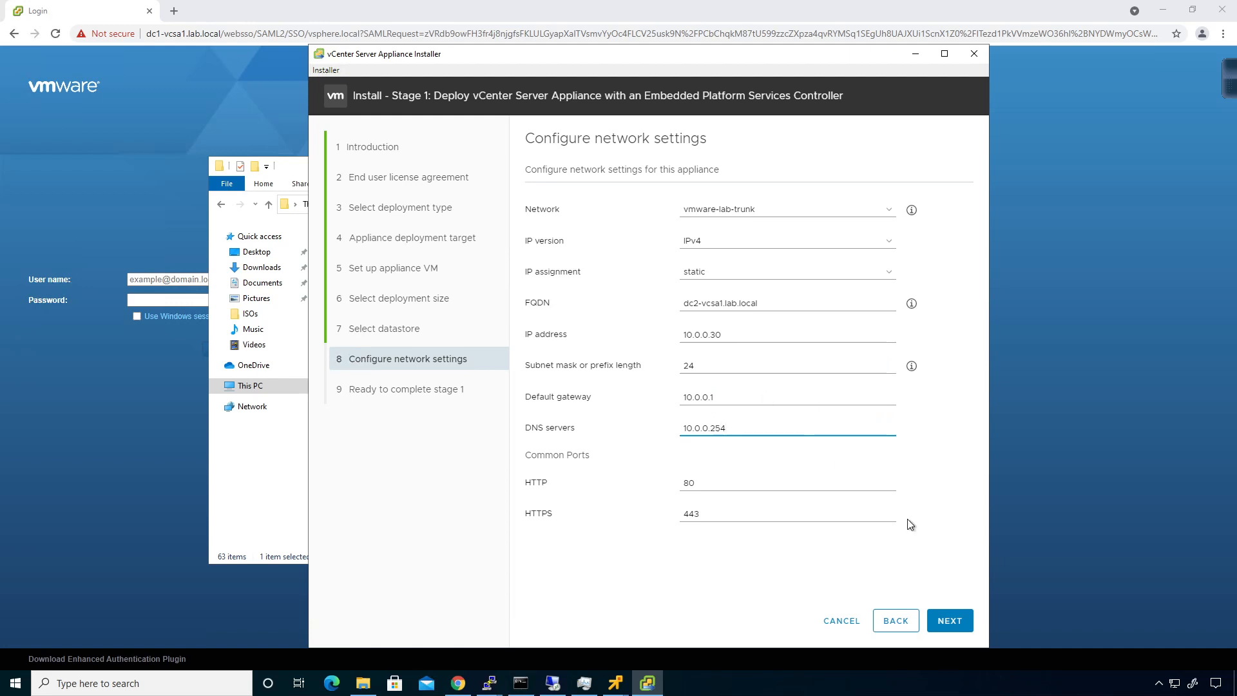
left_click(960, 621)
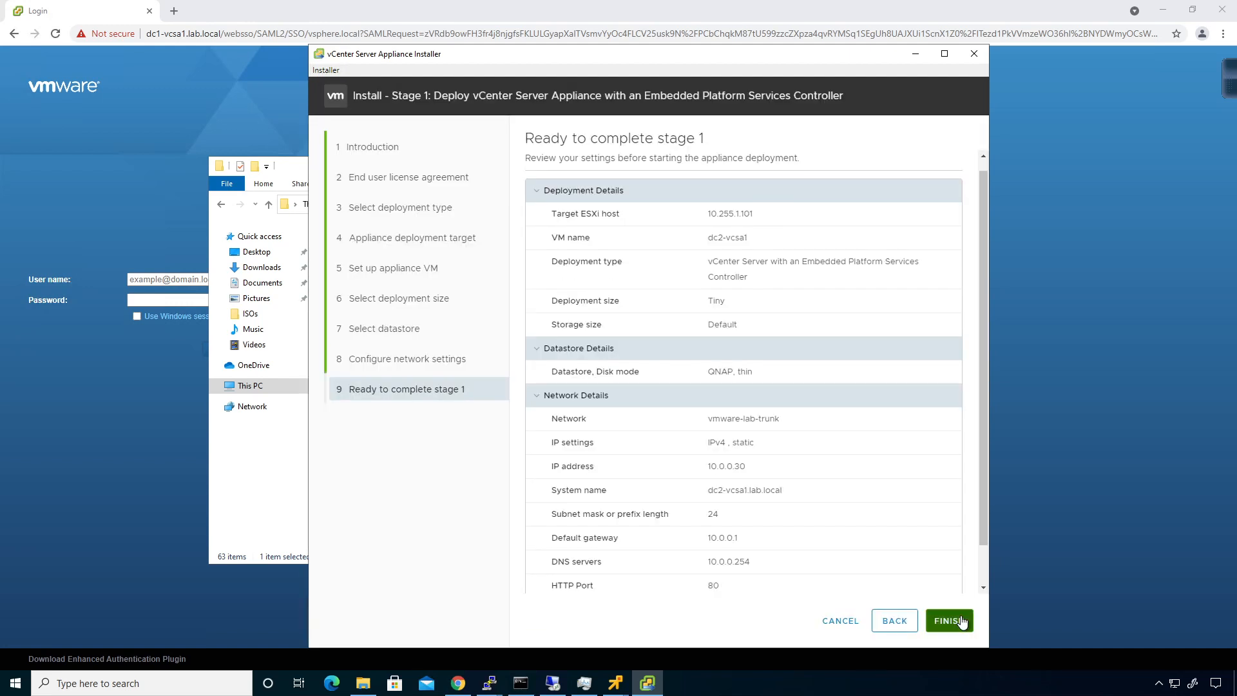
left_click(951, 620)
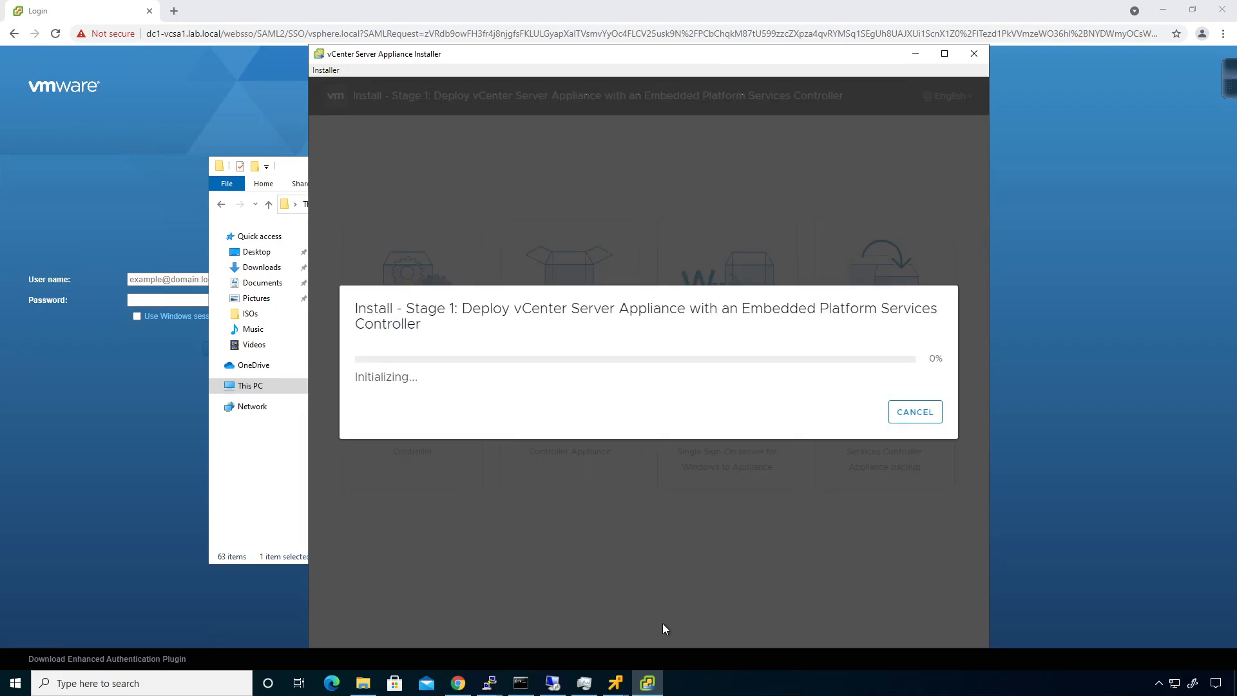
Step: Add a lab.local host record dc2-vcsa1 at 10.0.0.30 in DNS Manager
left_click(553, 683)
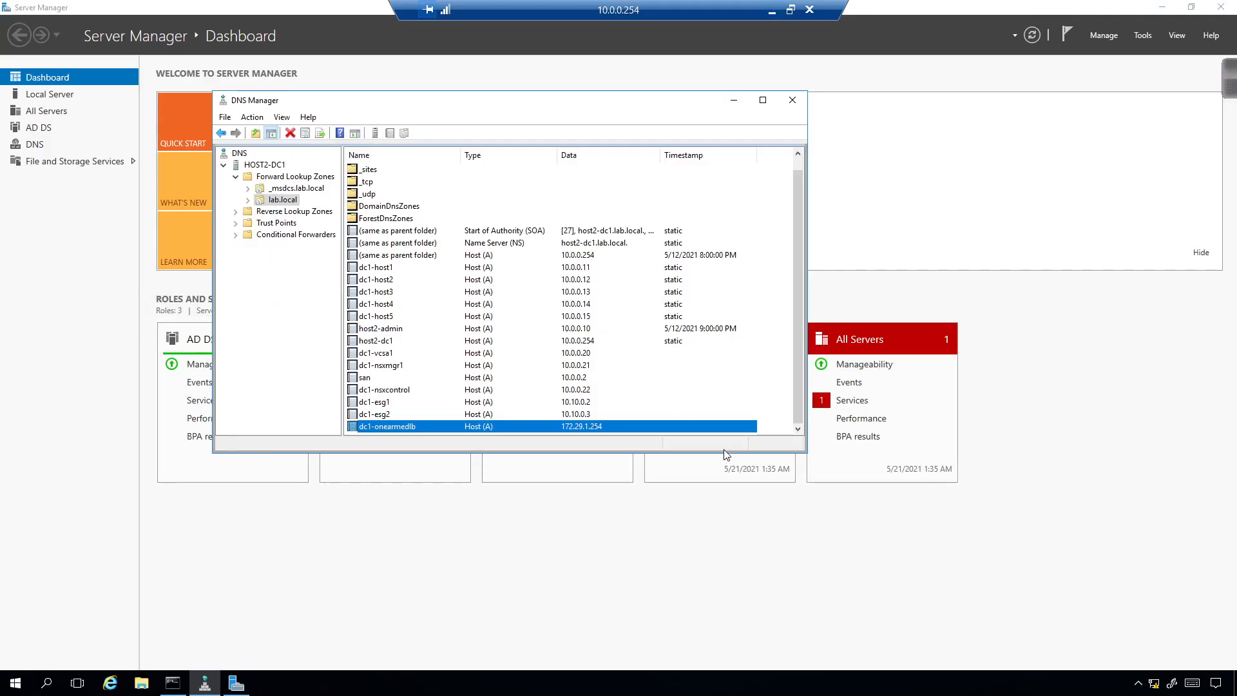
left_click_drag(727, 453, 731, 534)
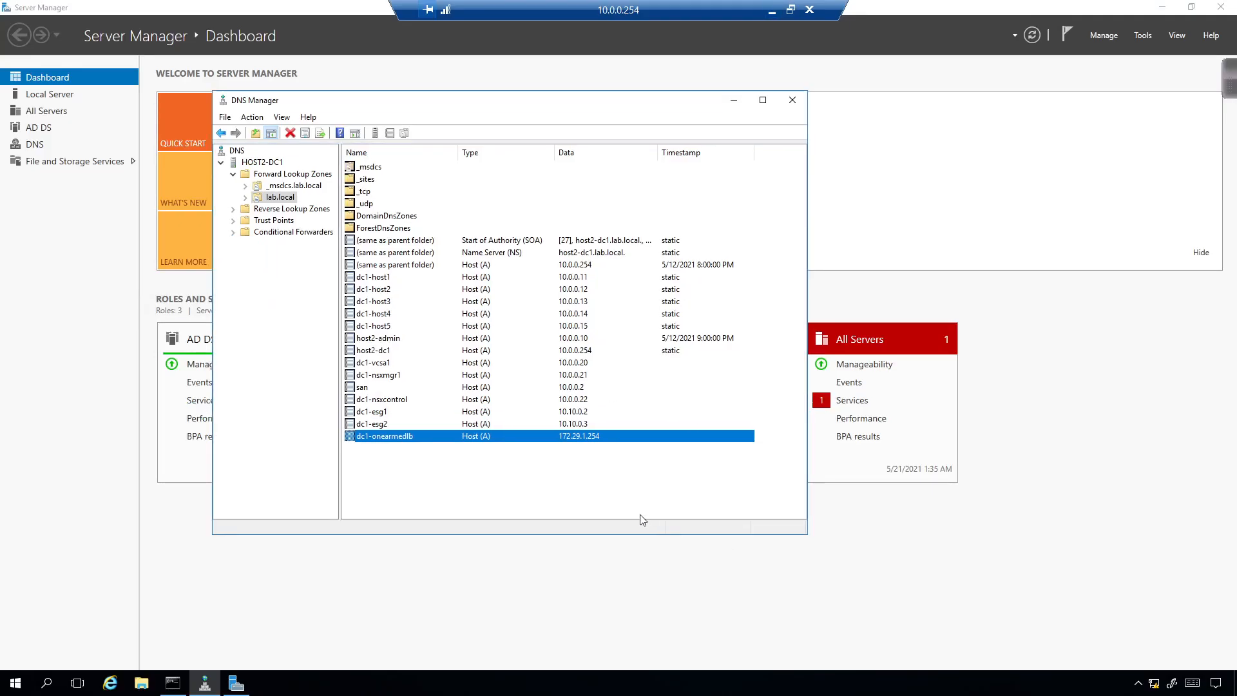
right_click(534, 478)
left_click(596, 245)
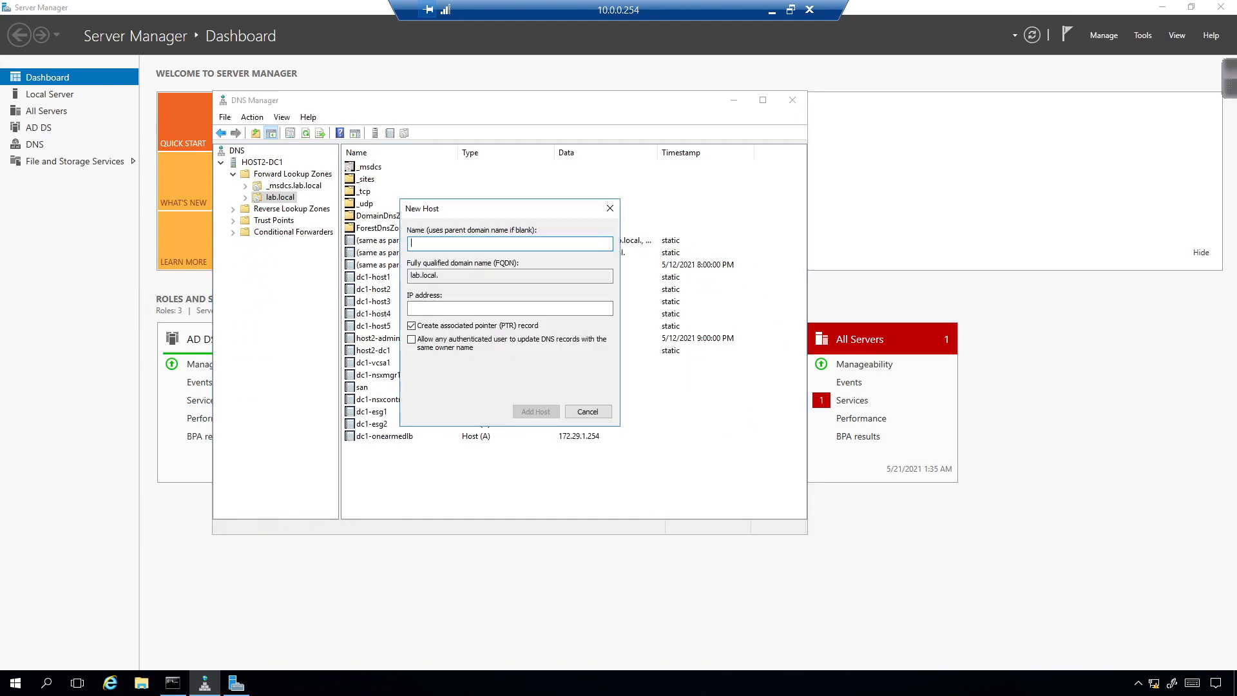
type("dc2-vcsa1")
key("Tab")
key("Tab")
type("10.0")
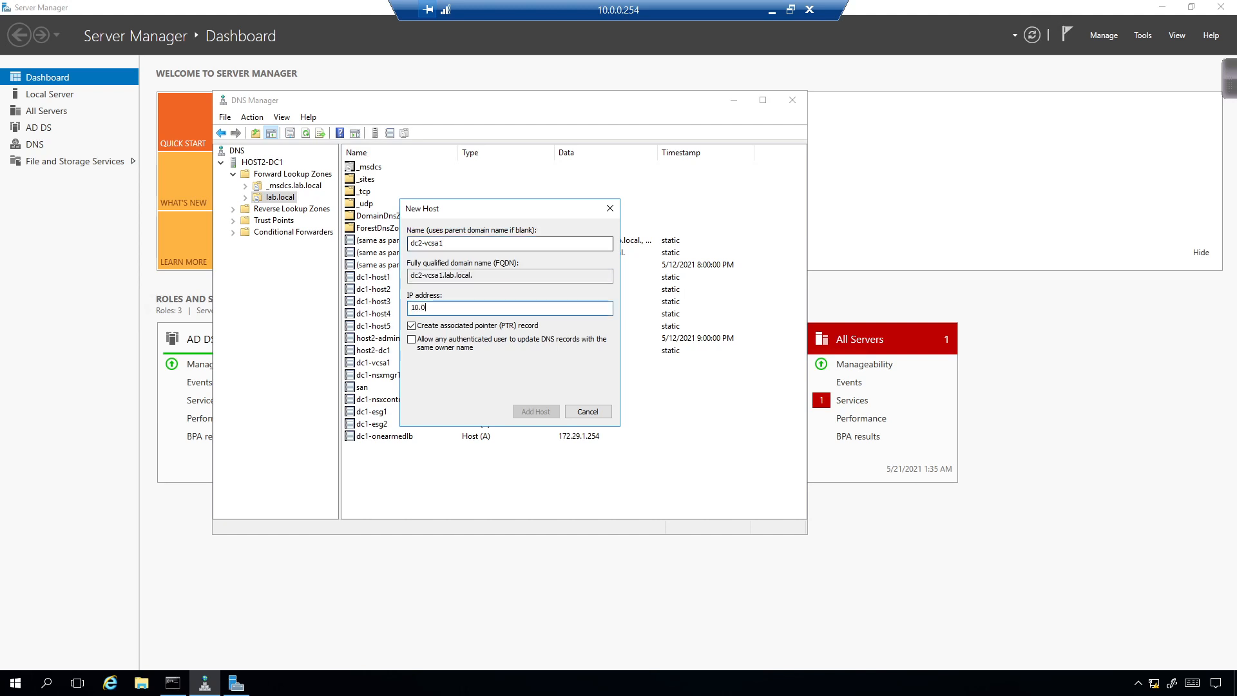
type(".0.30")
key("Return")
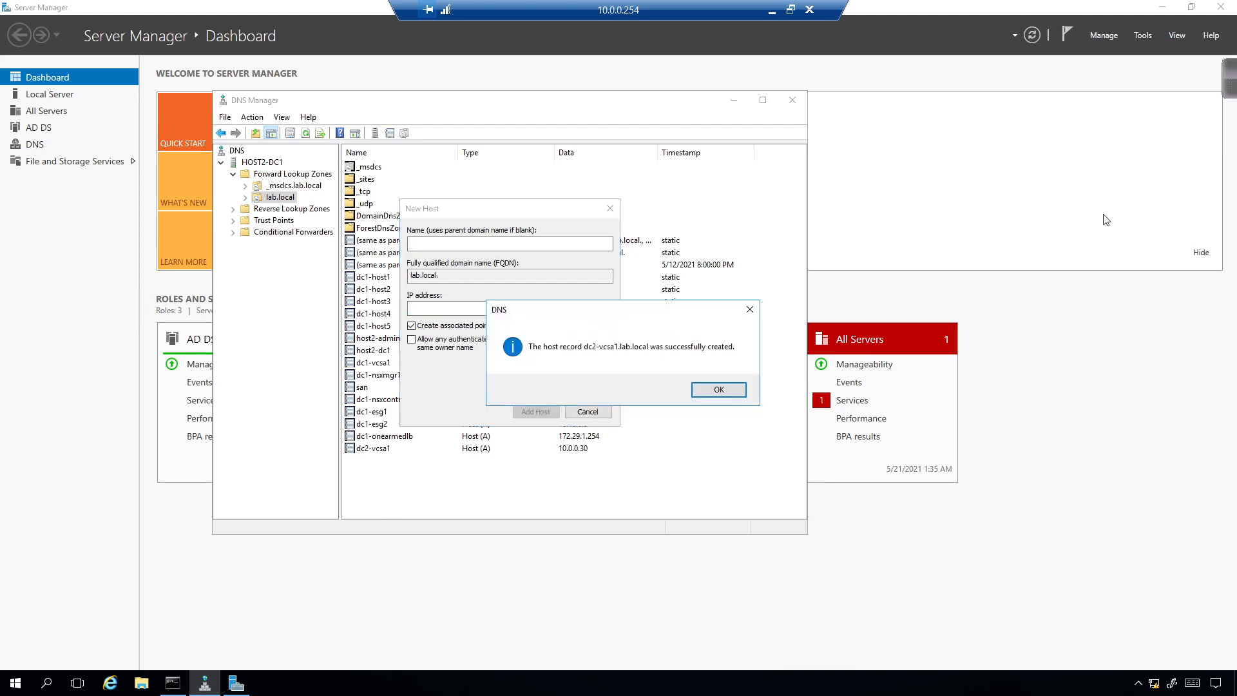
left_click(699, 393)
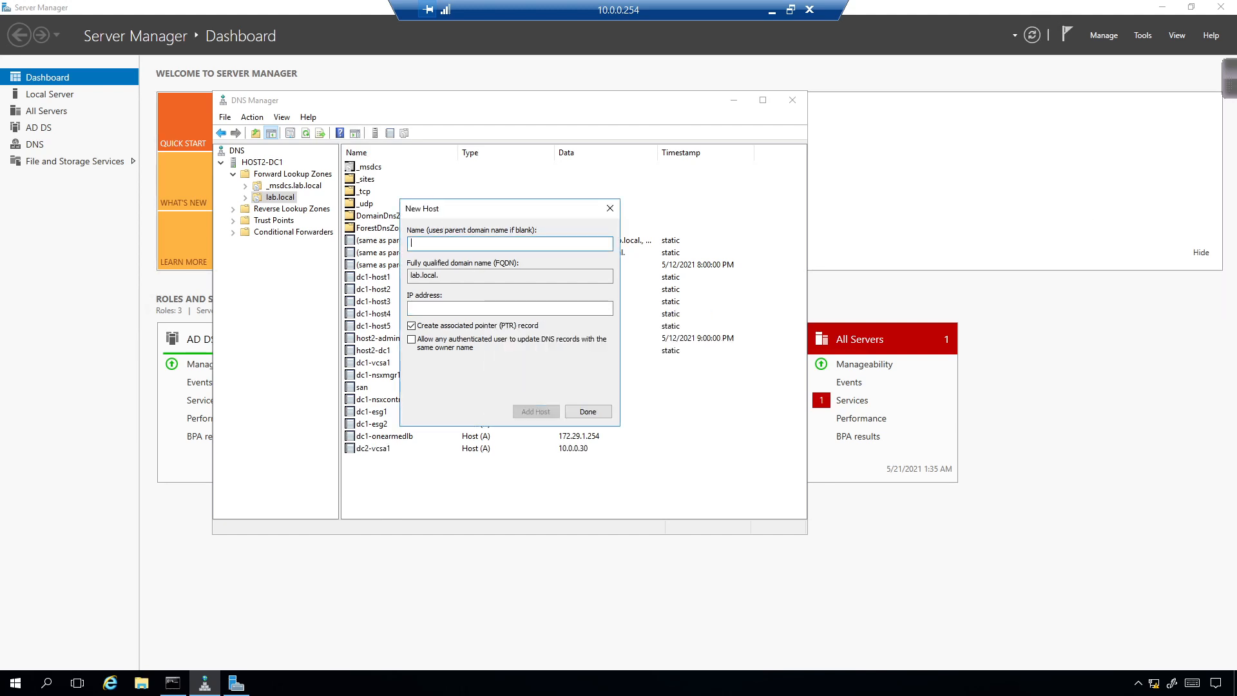
Step: Add a second host record dc2-nsxmgr1 at 10.0.0.31
type("dc2-nsxmgr")
left_click_drag(480, 202, 828, 210)
type("1")
key("Tab")
key("Tab")
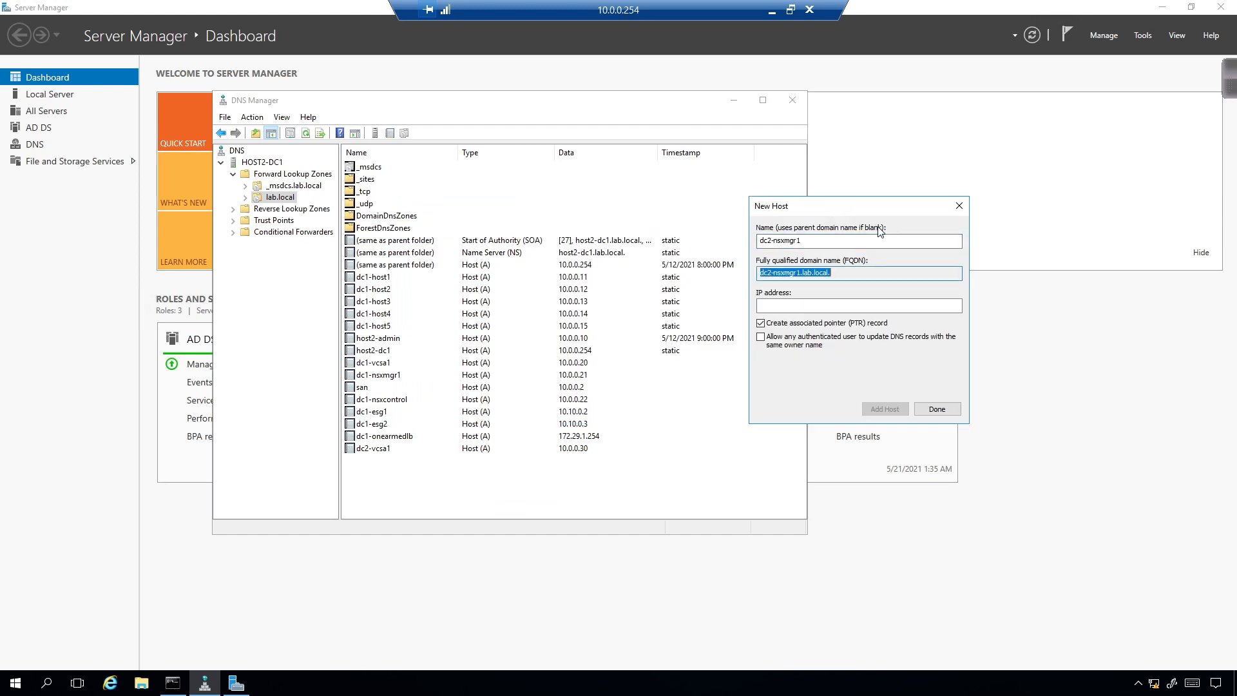
type("10.0.")
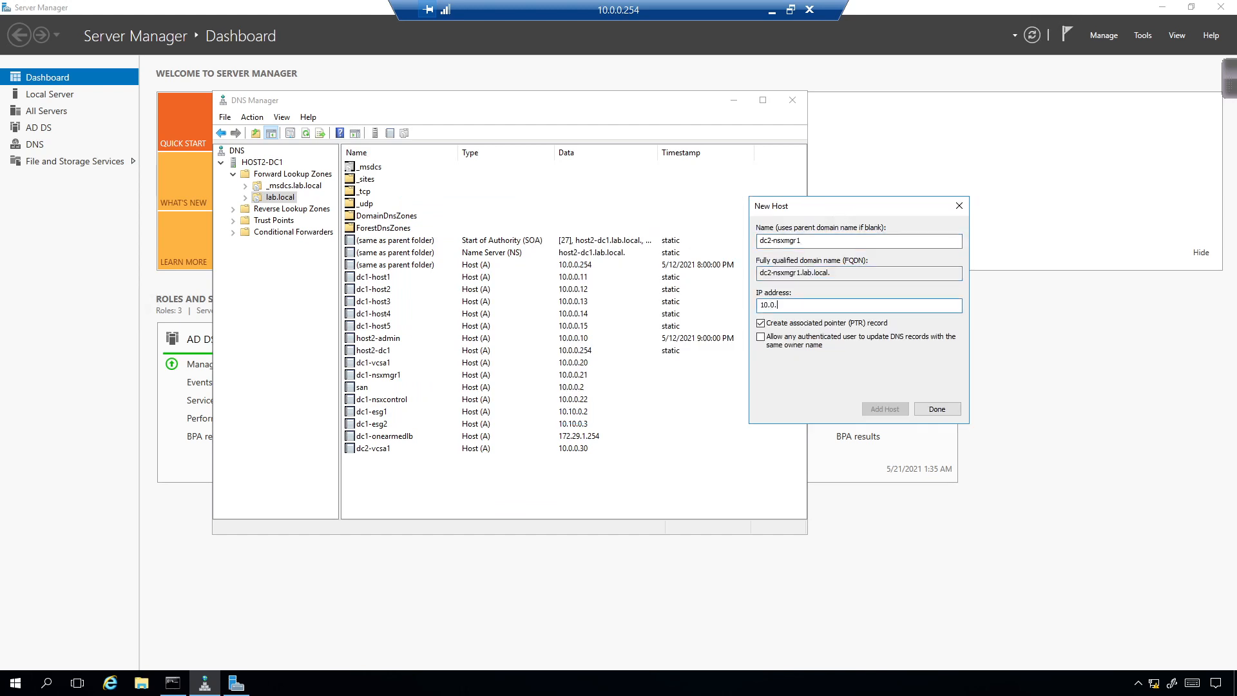
type("0.31")
left_click(884, 409)
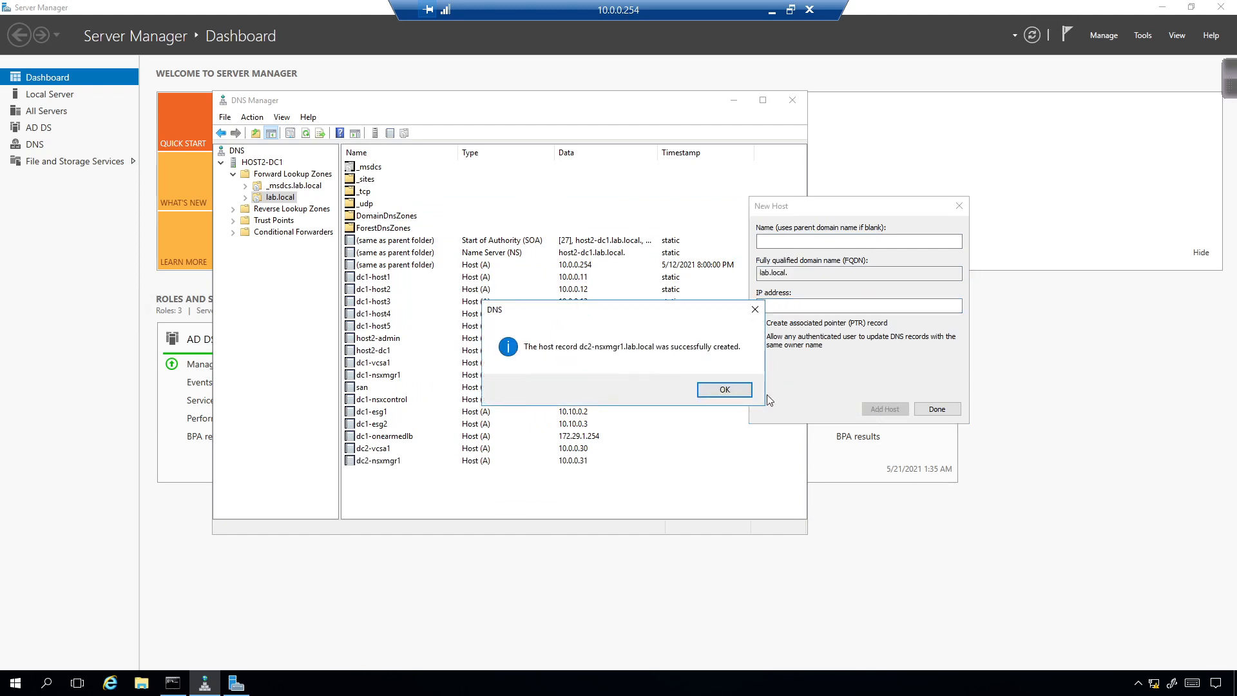
left_click(733, 390)
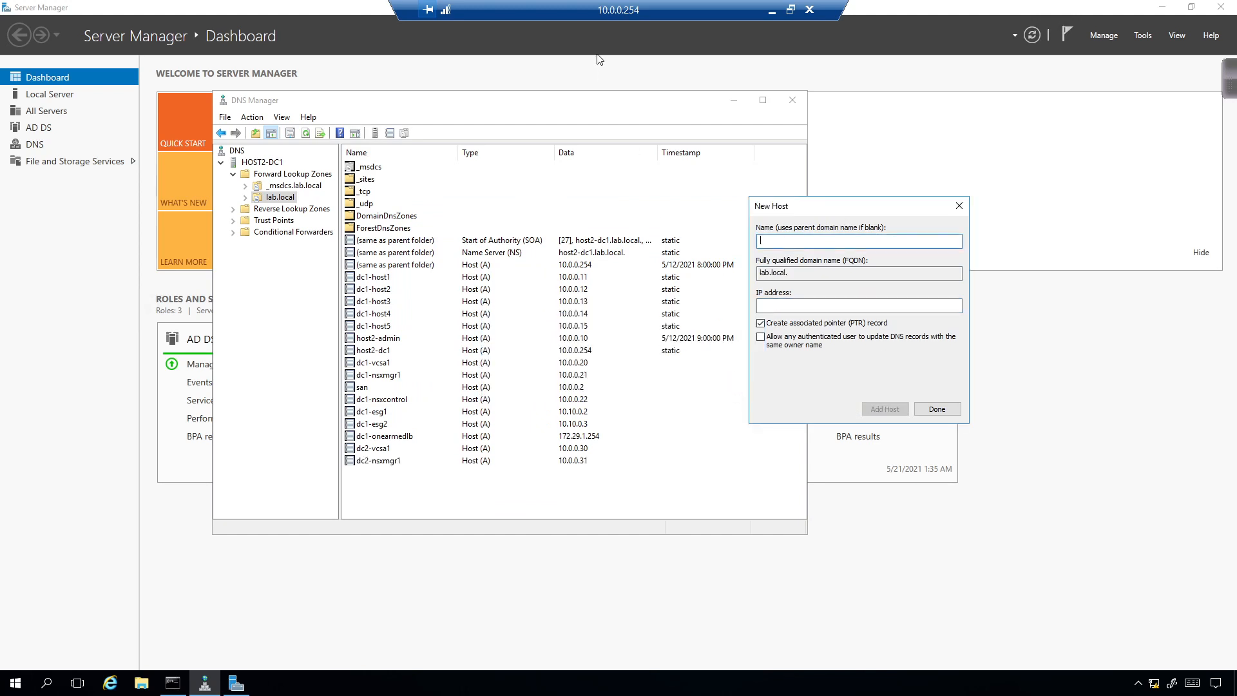
Step: Minimise the remote session and continue from the Stage 1 success dialog into Stage 2
left_click(771, 10)
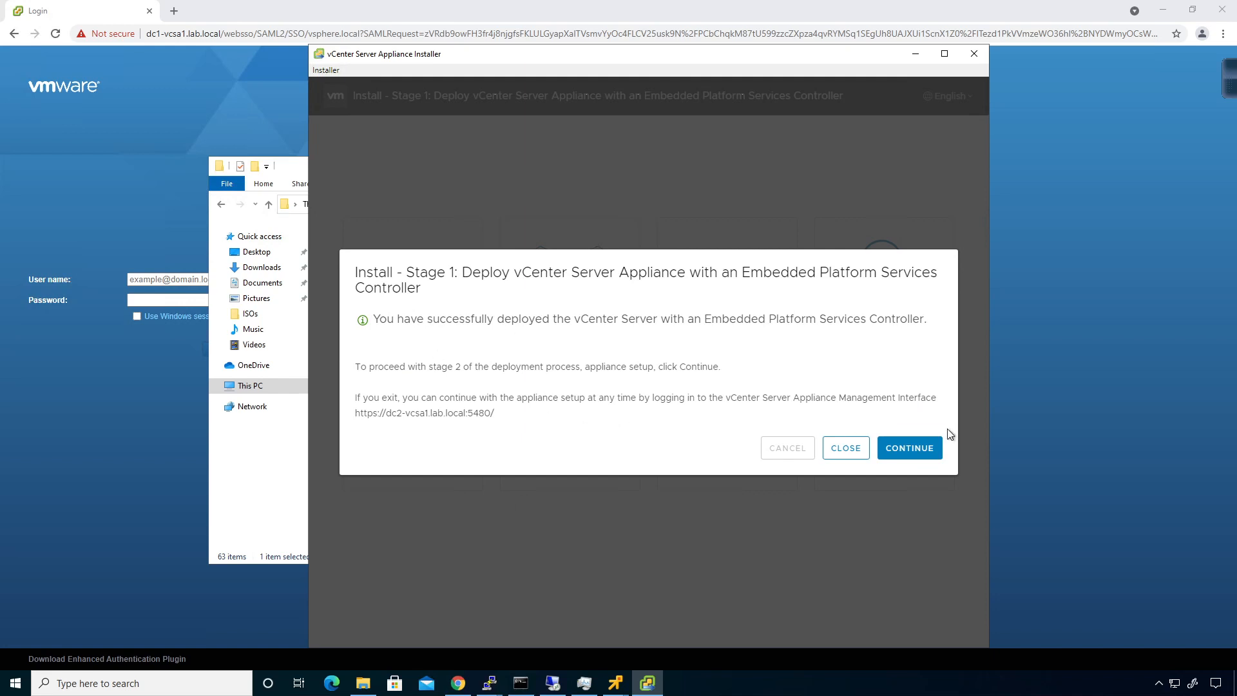
left_click(920, 453)
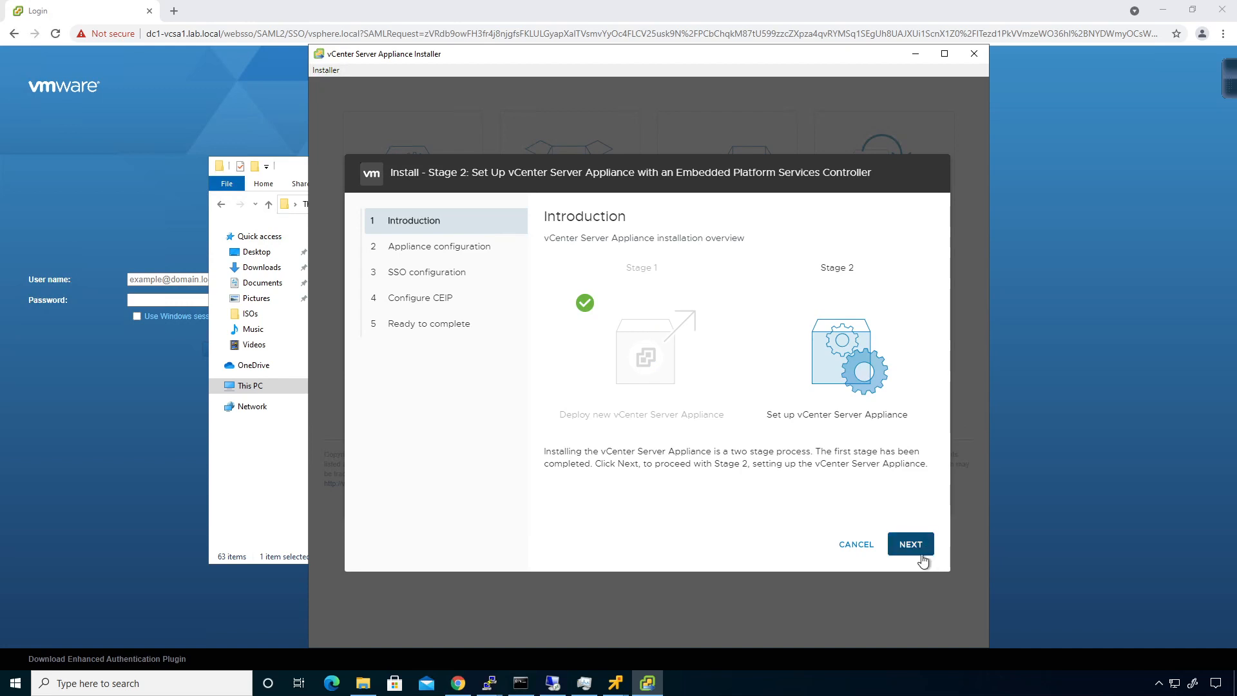
Step: Set SSH access to Enabled in appliance configuration and proceed to SSO configuration
left_click(922, 558)
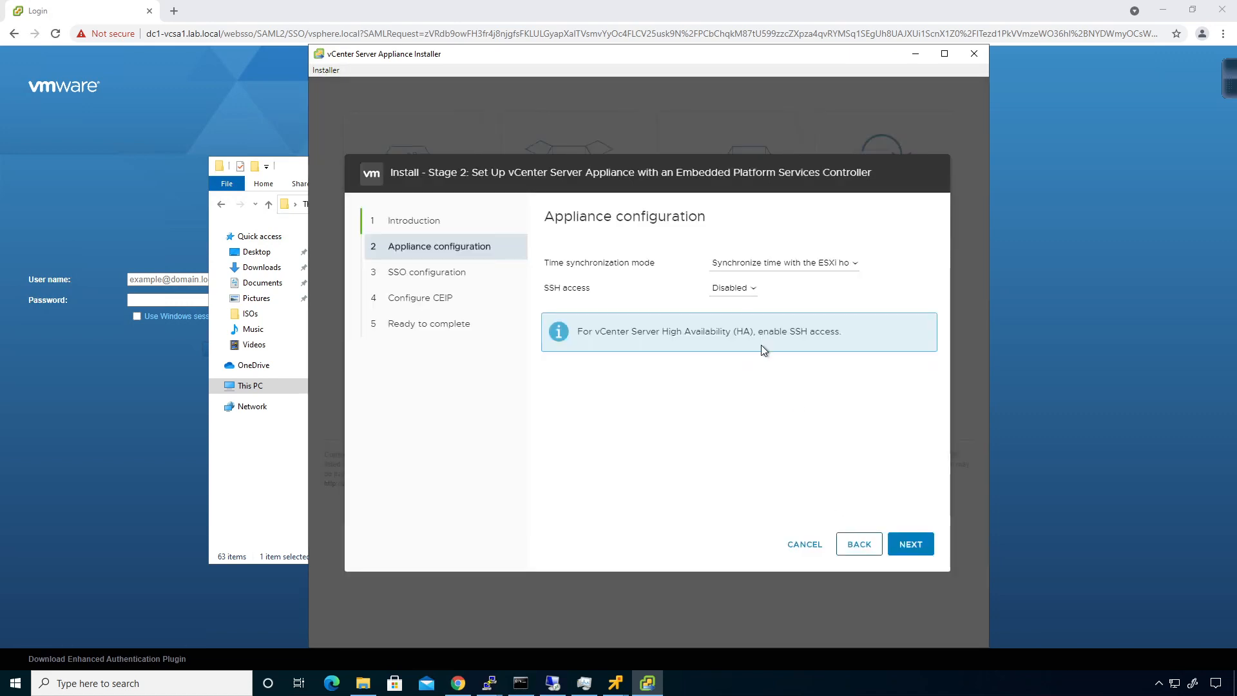
left_click(738, 291)
left_click(736, 326)
left_click(902, 545)
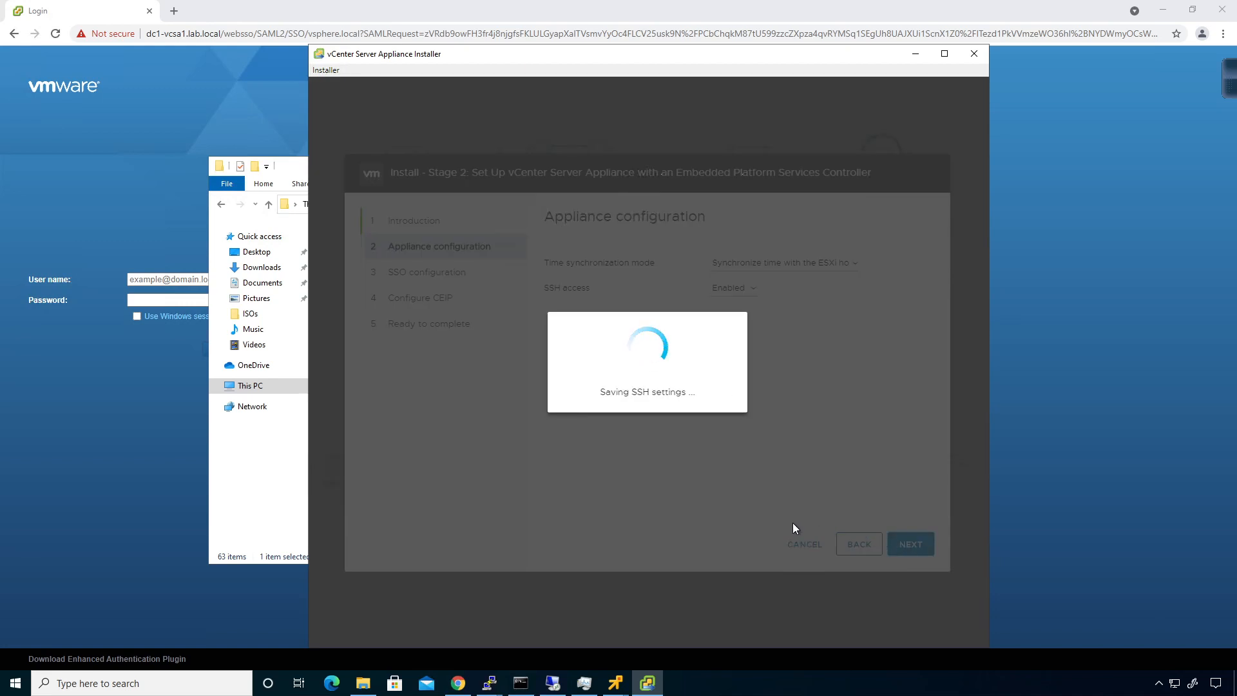
scroll(683, 293, "down", 1)
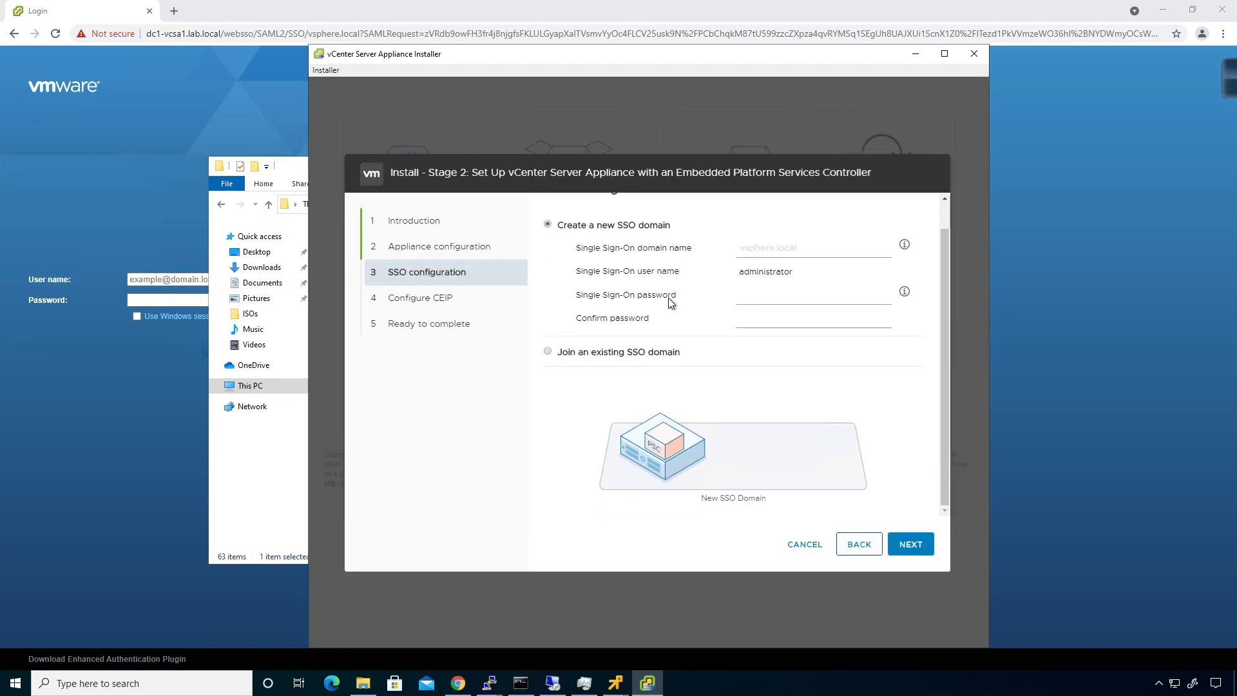
scroll(670, 277, "up", 1)
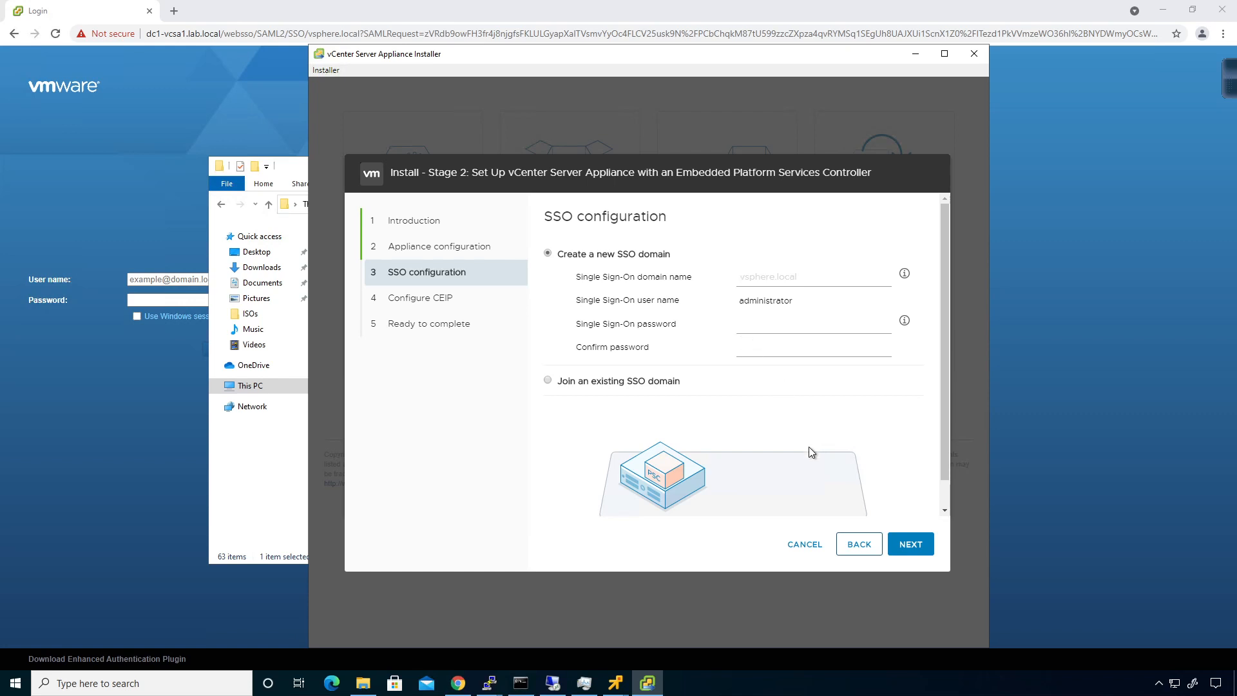
scroll(831, 441, "down", 1)
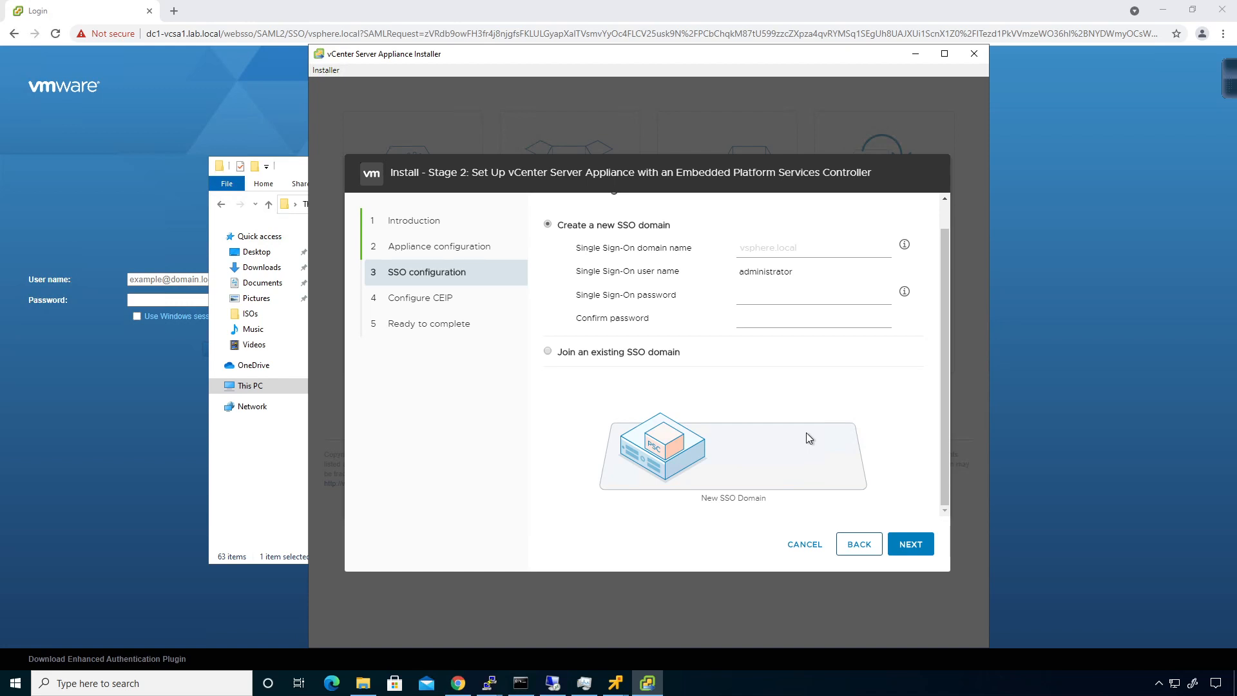
Step: Join the existing vsphere.local SSO domain via dc1-vcsa1.lab.local, port 443, with the administrator password
left_click(666, 360)
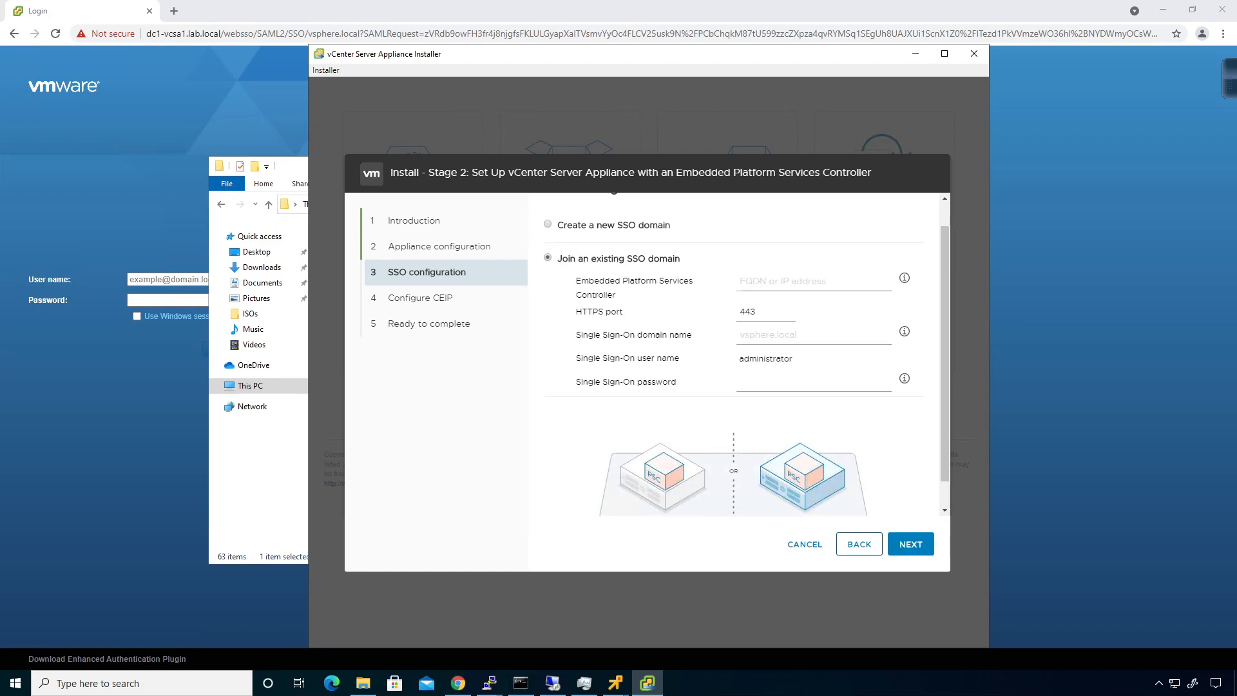
type("dc1-vcsas")
key("BackSpace")
key("BackSpace")
key("BackSpace")
type("sa1.lab.l")
key("Tab")
key("Tab")
type("vph")
key("BackSpace")
key("BackSpace")
type("sphere.local")
key("Tab")
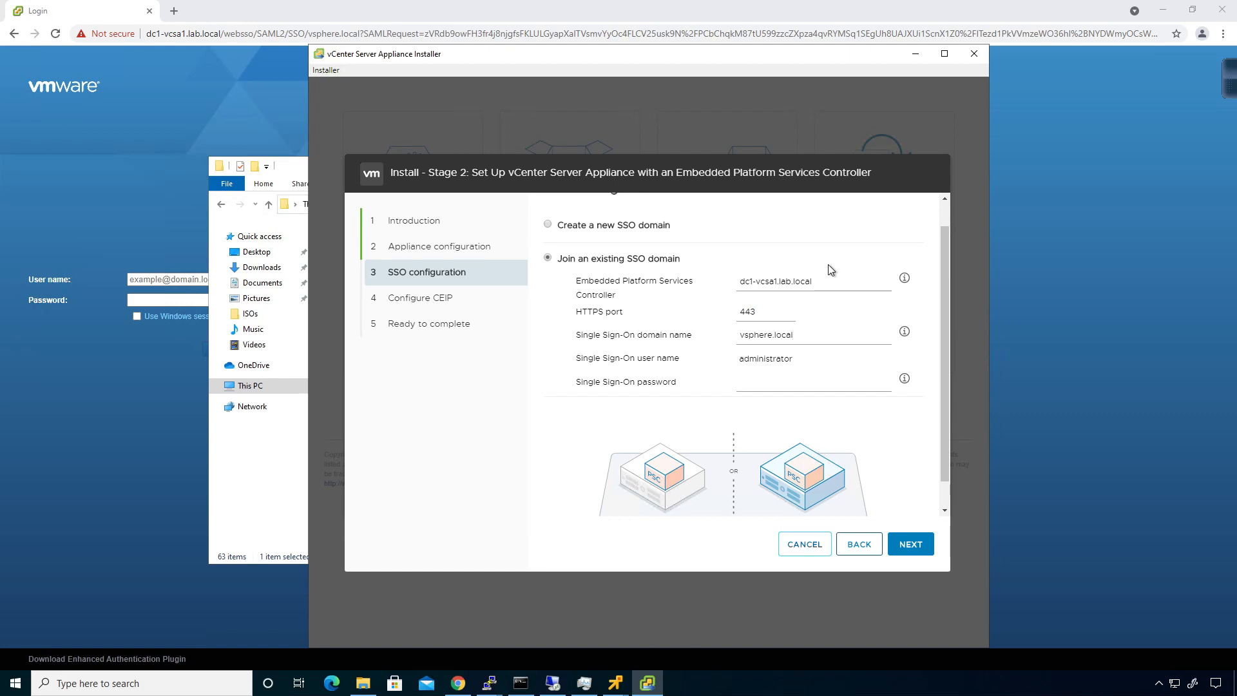
key("shift+Tab")
type("••••••••")
left_click(909, 541)
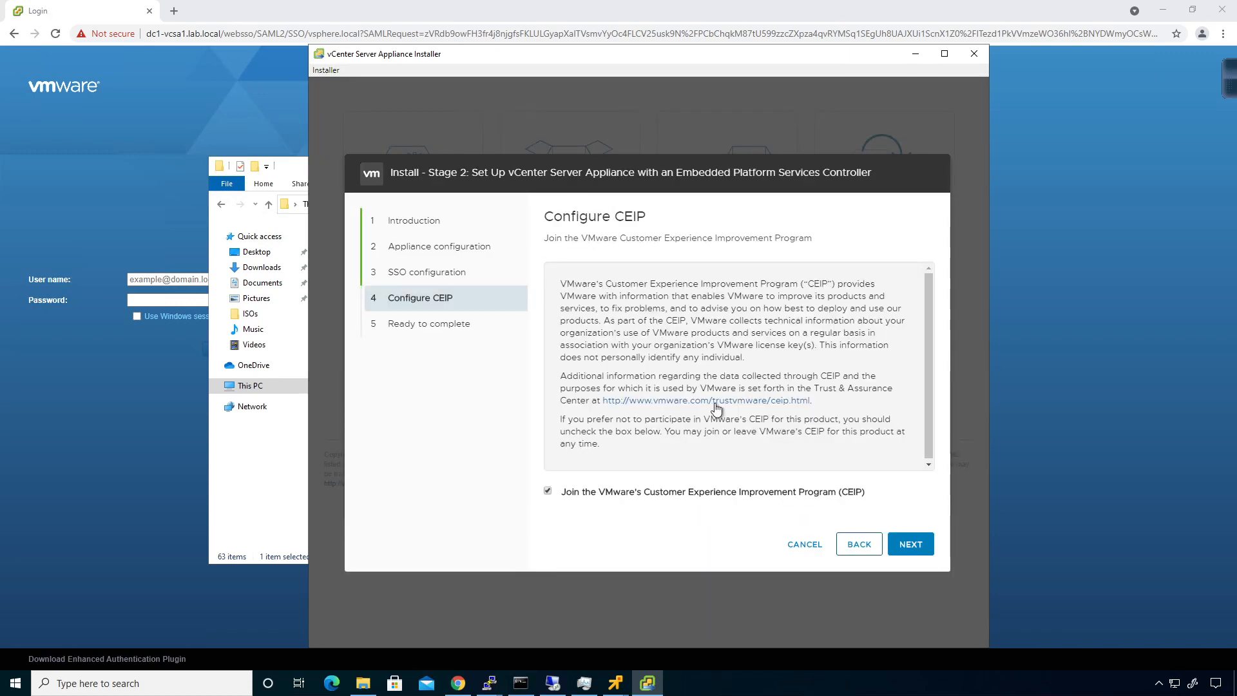
Step: Keep CEIP defaults, start the dc2-vcsa1 setup, confirm the warning, and close the installer after it succeeds
left_click(906, 549)
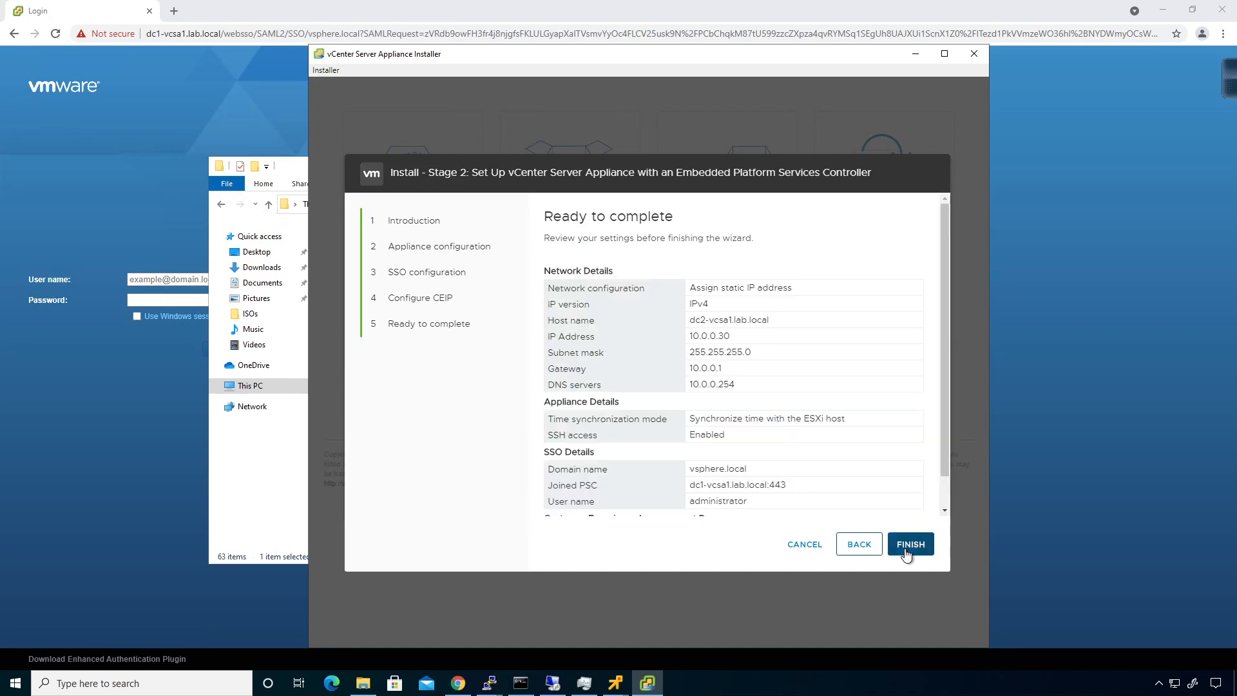
left_click(906, 553)
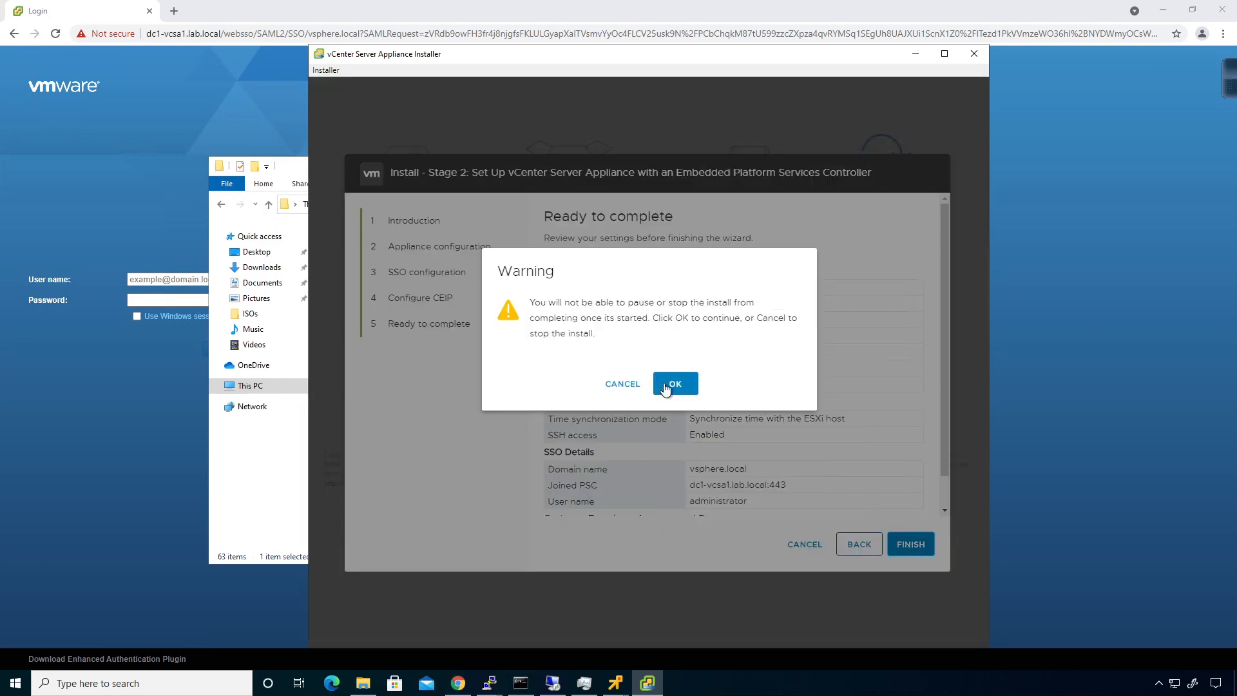
left_click(667, 385)
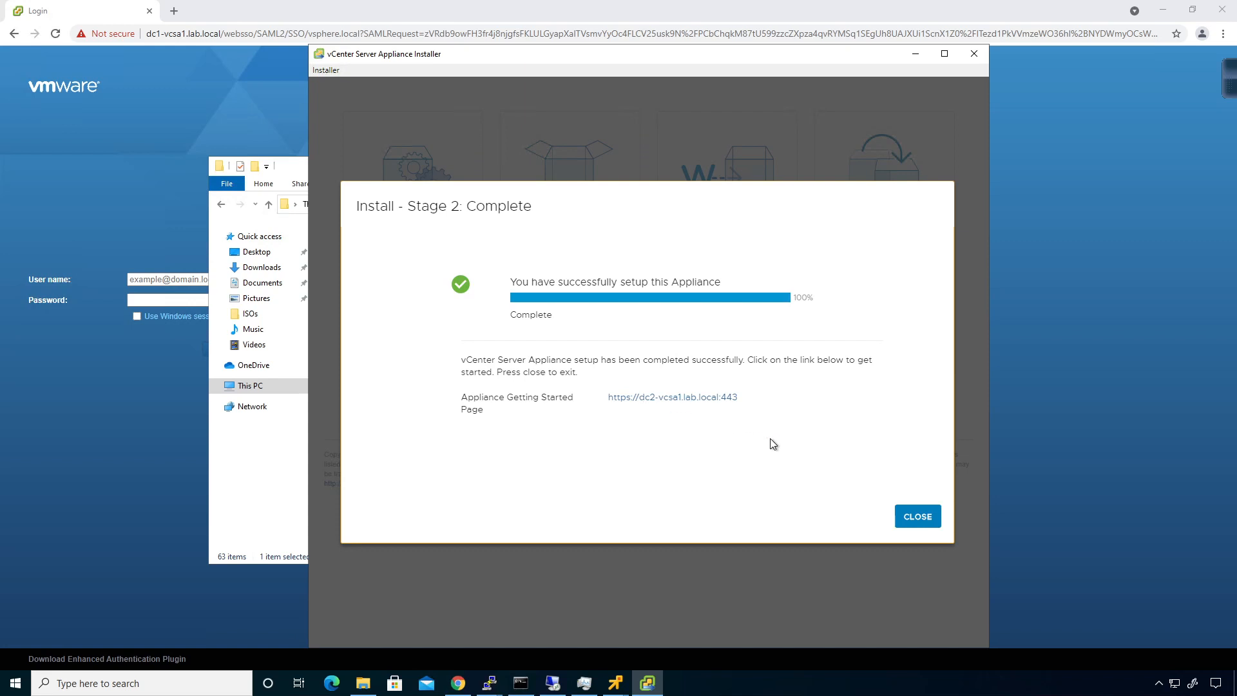
left_click(917, 517)
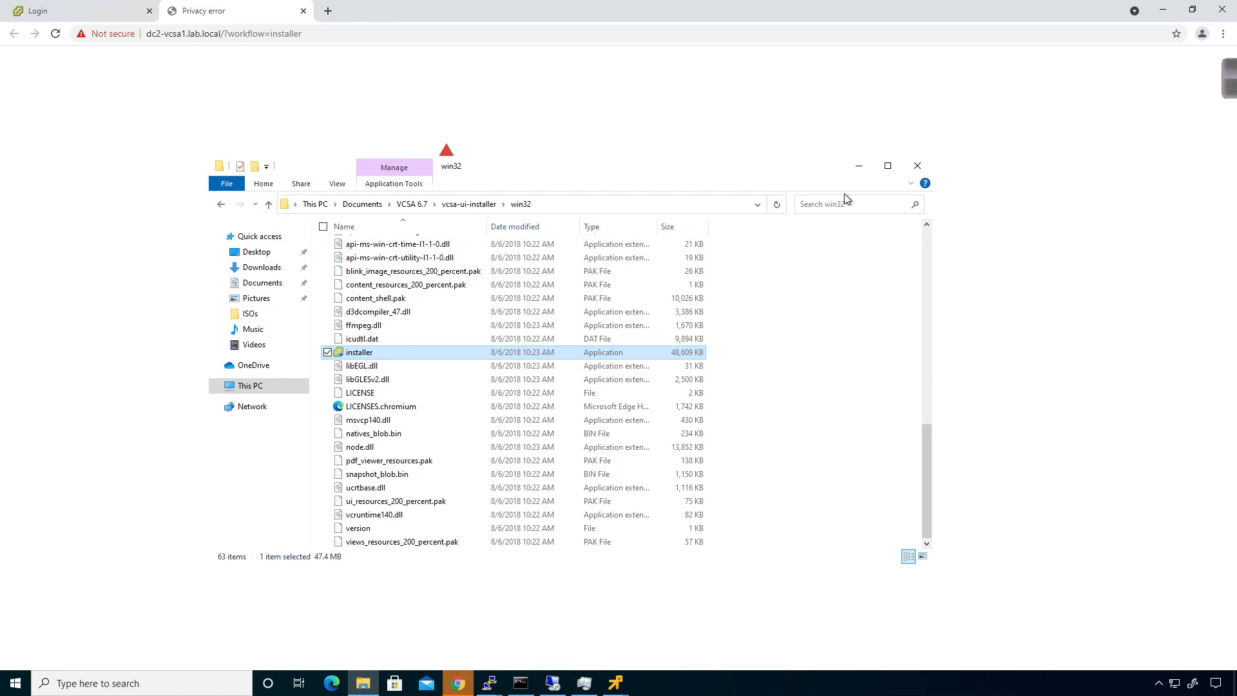
Step: Log in to dc1-vcsa1's vSphere Client as the saved SSO administrator and open Hosts and Clusters
left_click(854, 166)
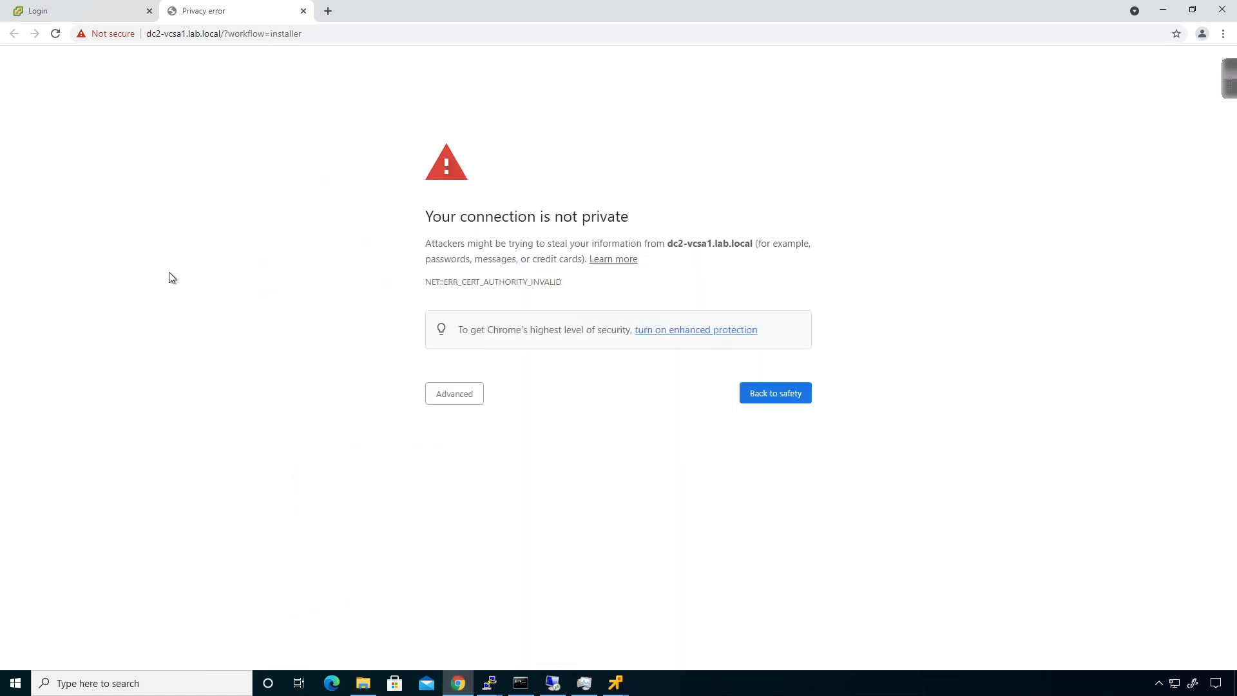
left_click(94, 13)
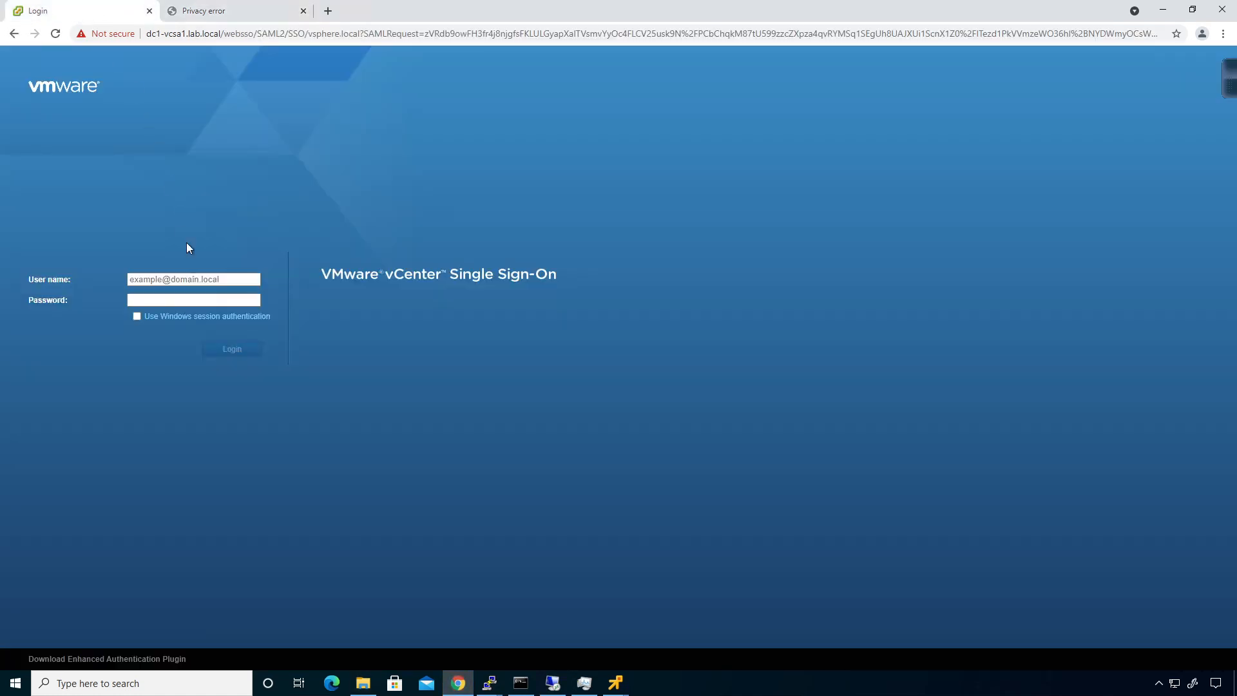
left_click(187, 279)
left_click(174, 301)
key("Tab")
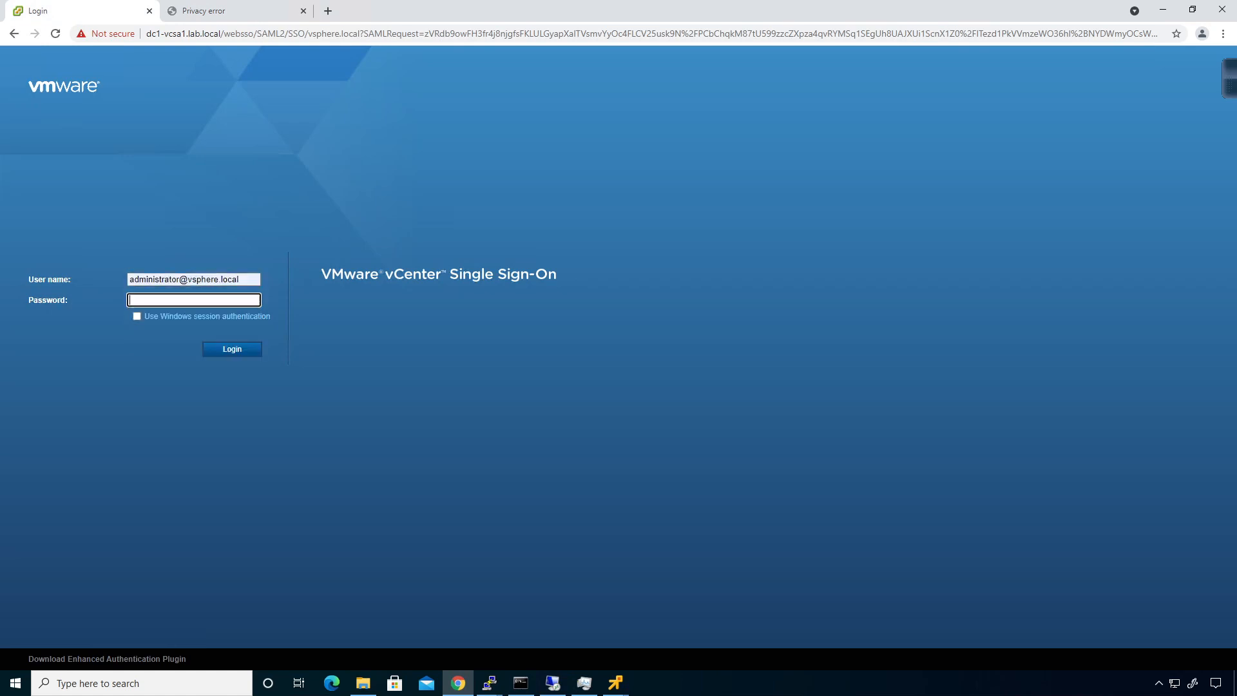
type("VMware1!")
key("Return")
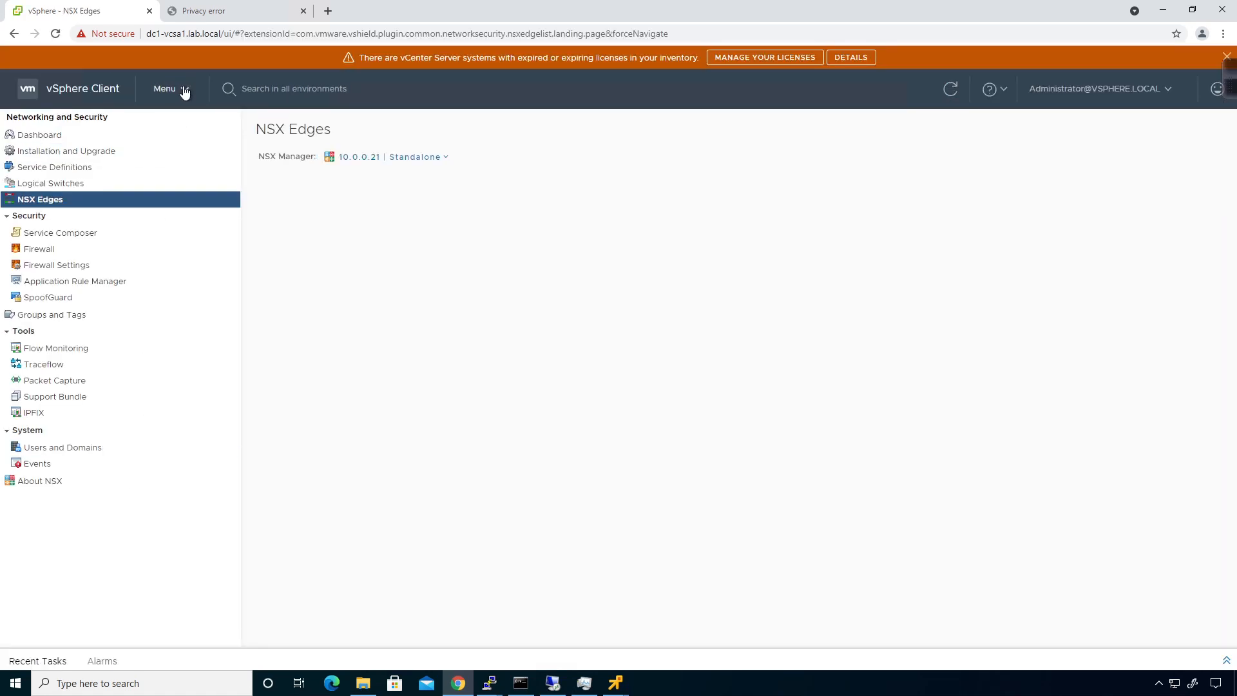
left_click(182, 89)
left_click(198, 170)
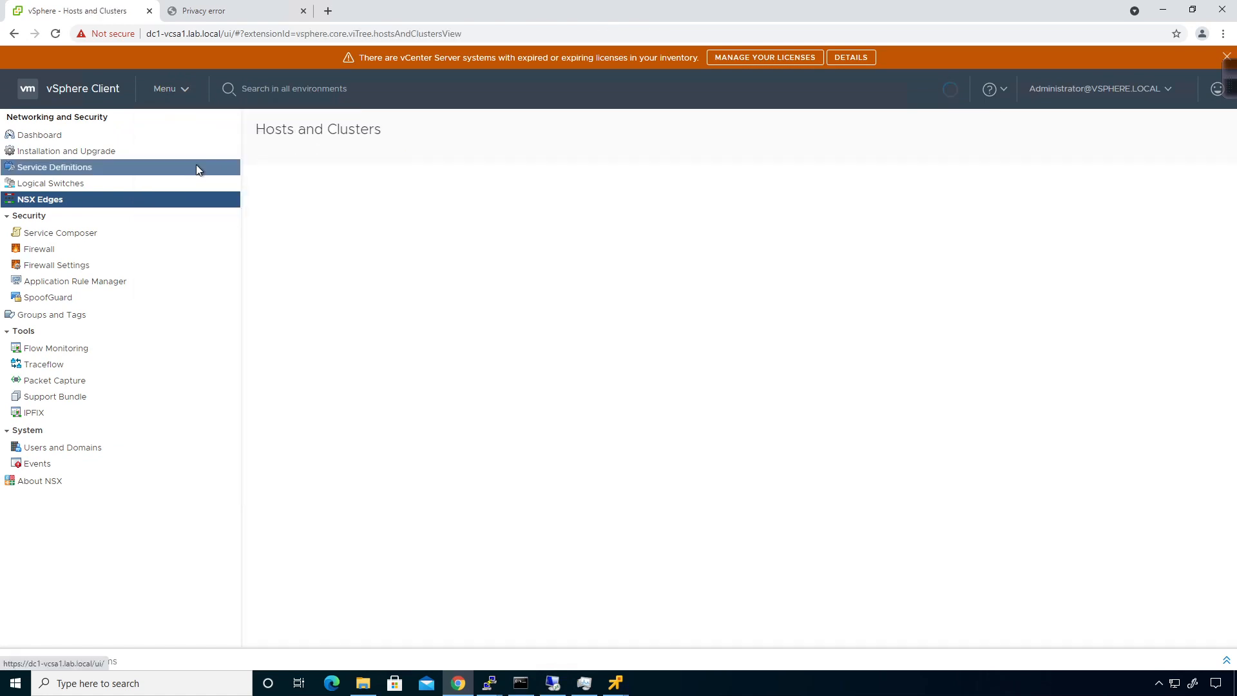